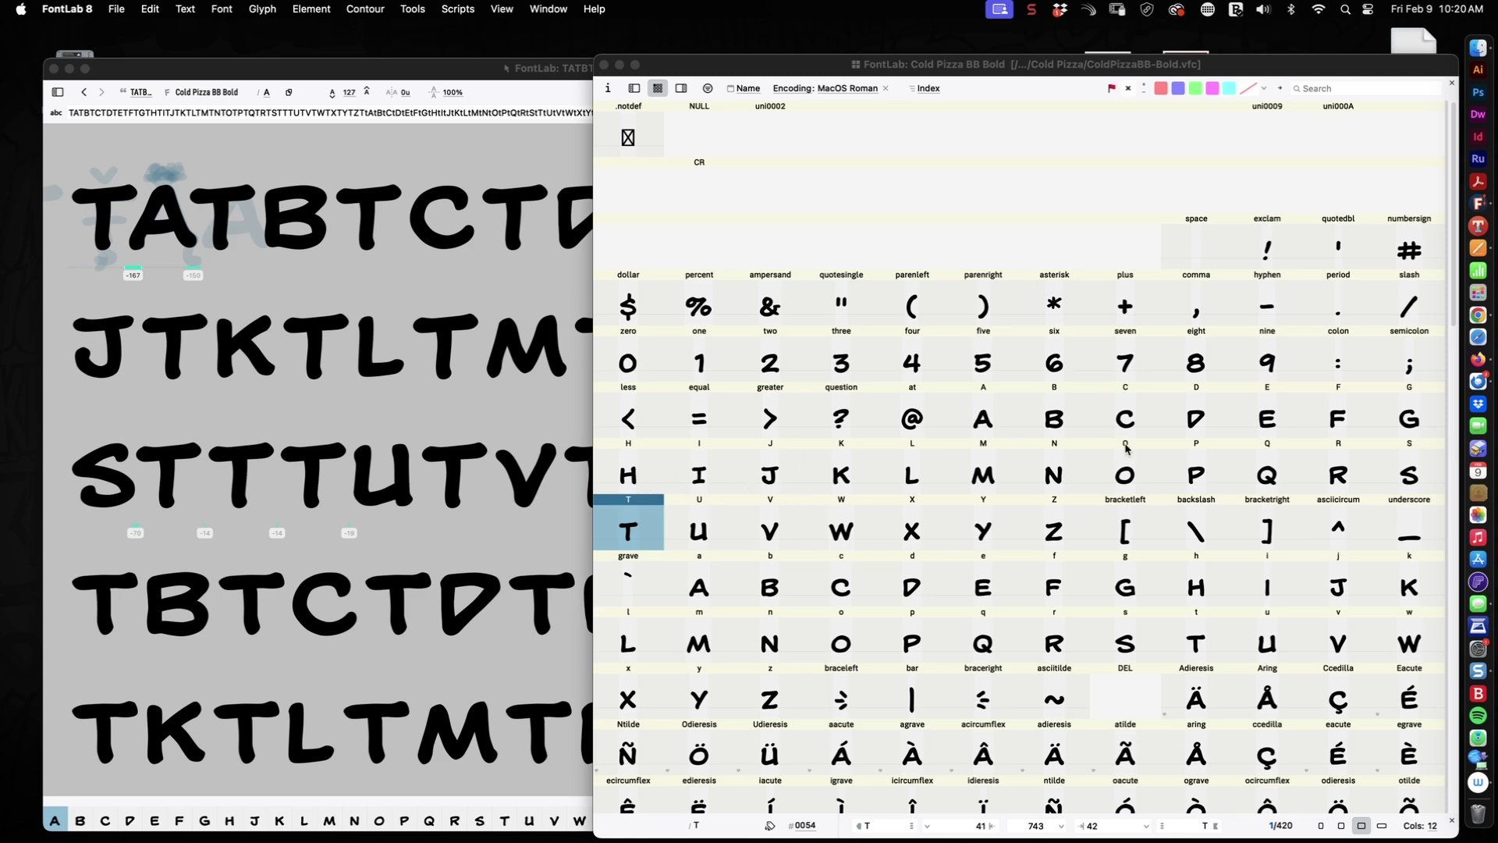
Step: Give the lowercase h glyph 54-unit sidebearings on both sides, making its advance width 671
double_click(1196, 591)
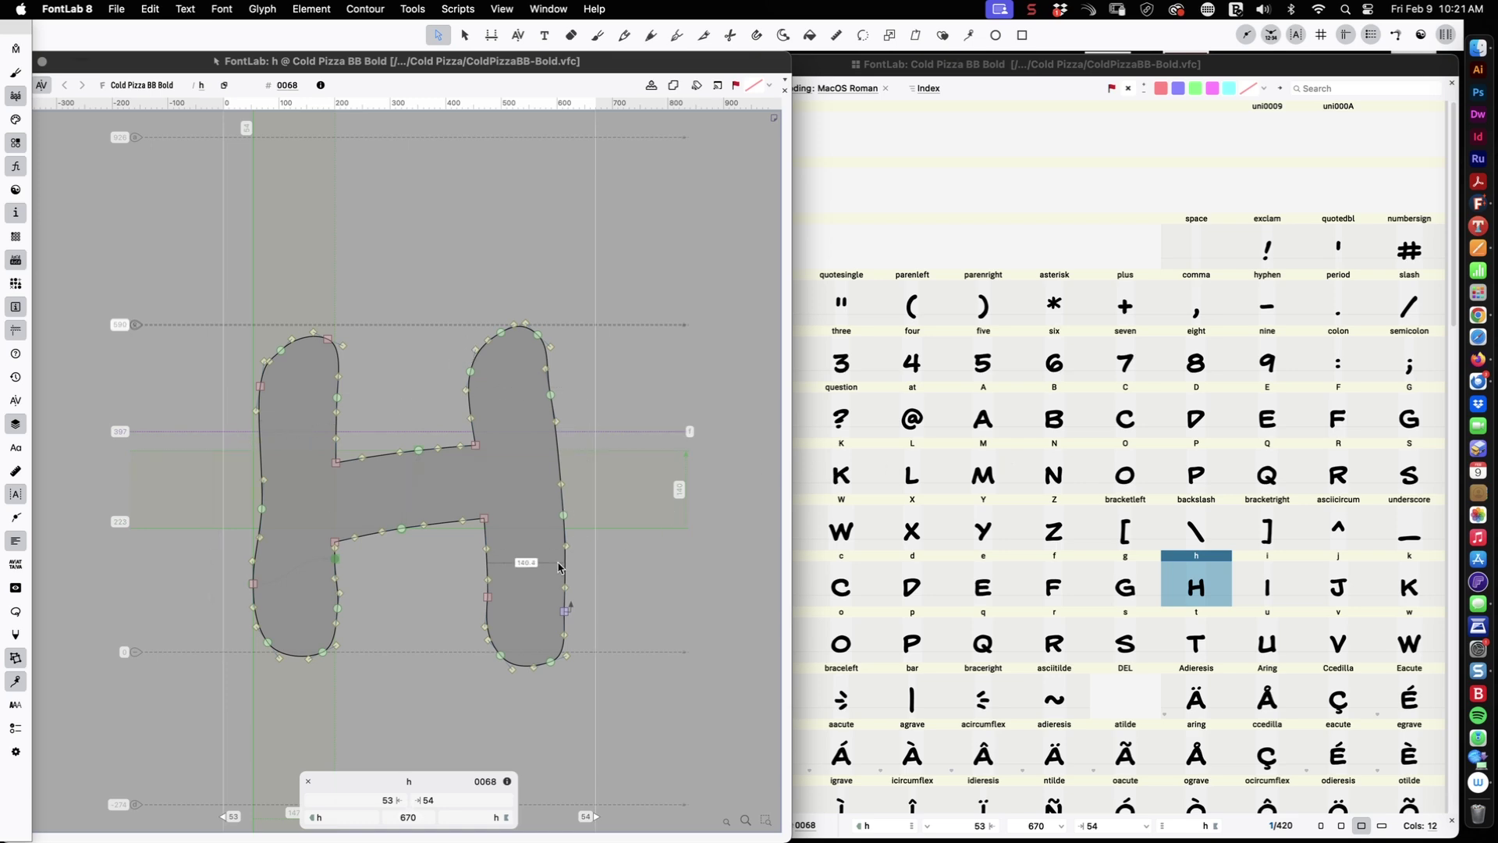
click(988, 465)
click(472, 369)
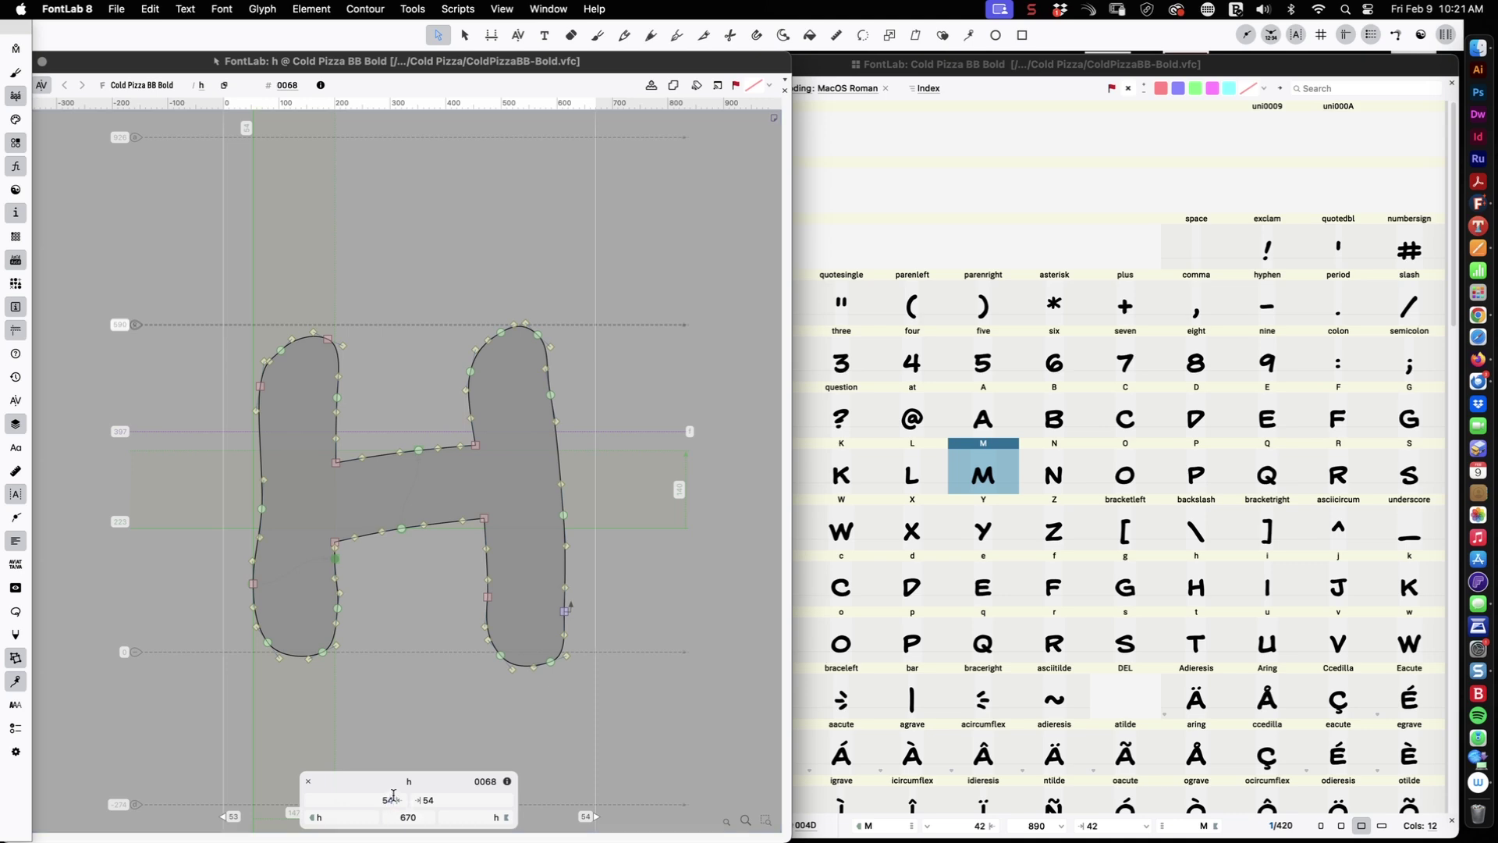
key(Return)
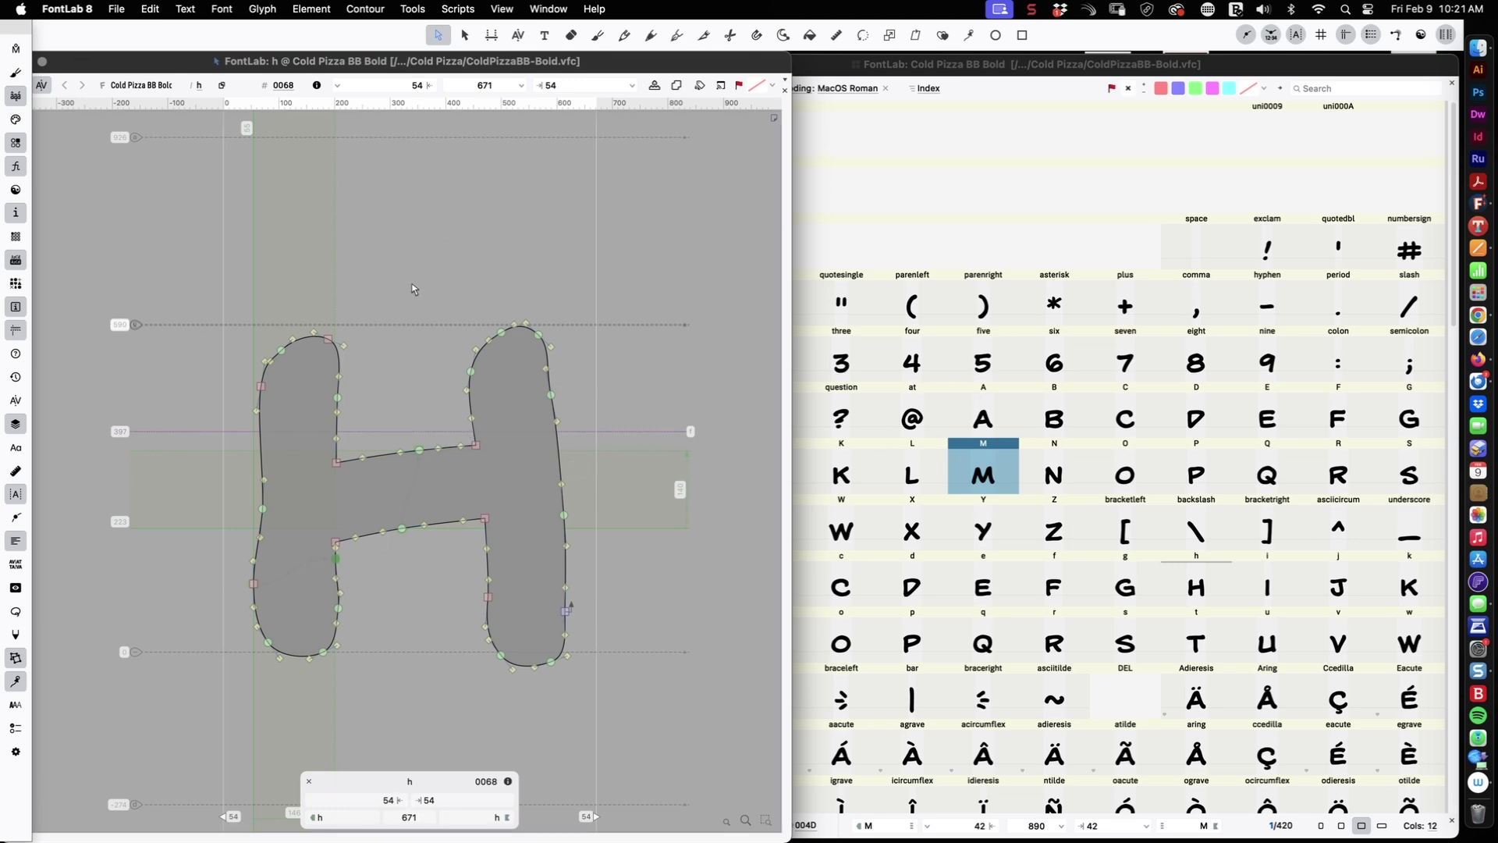
drag(107, 70, 182, 86)
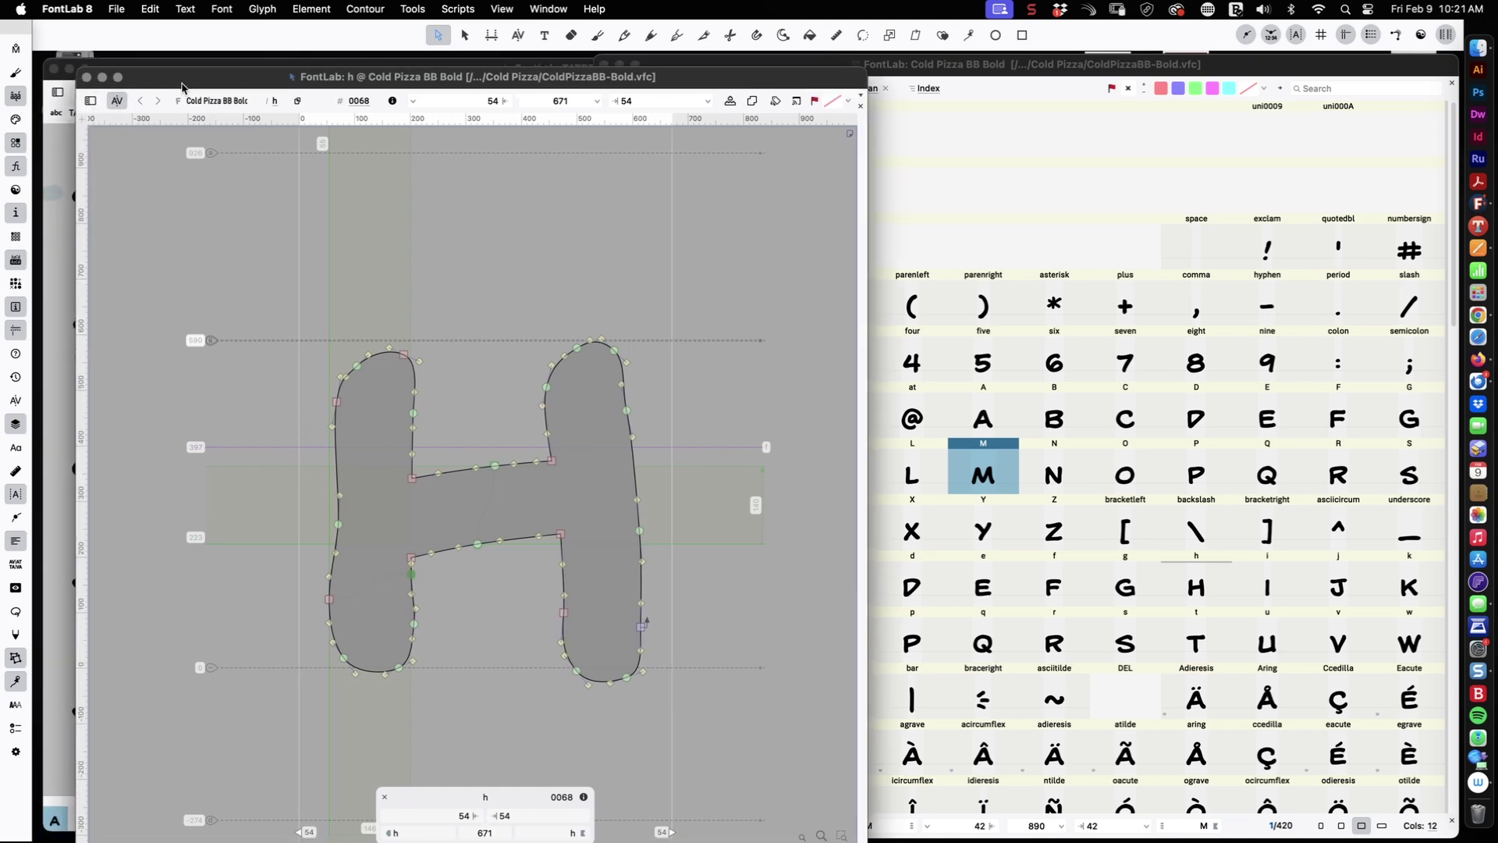
Step: Close the h glyph and give glyph T 42-unit sidebearings for a 744 advance
click(85, 77)
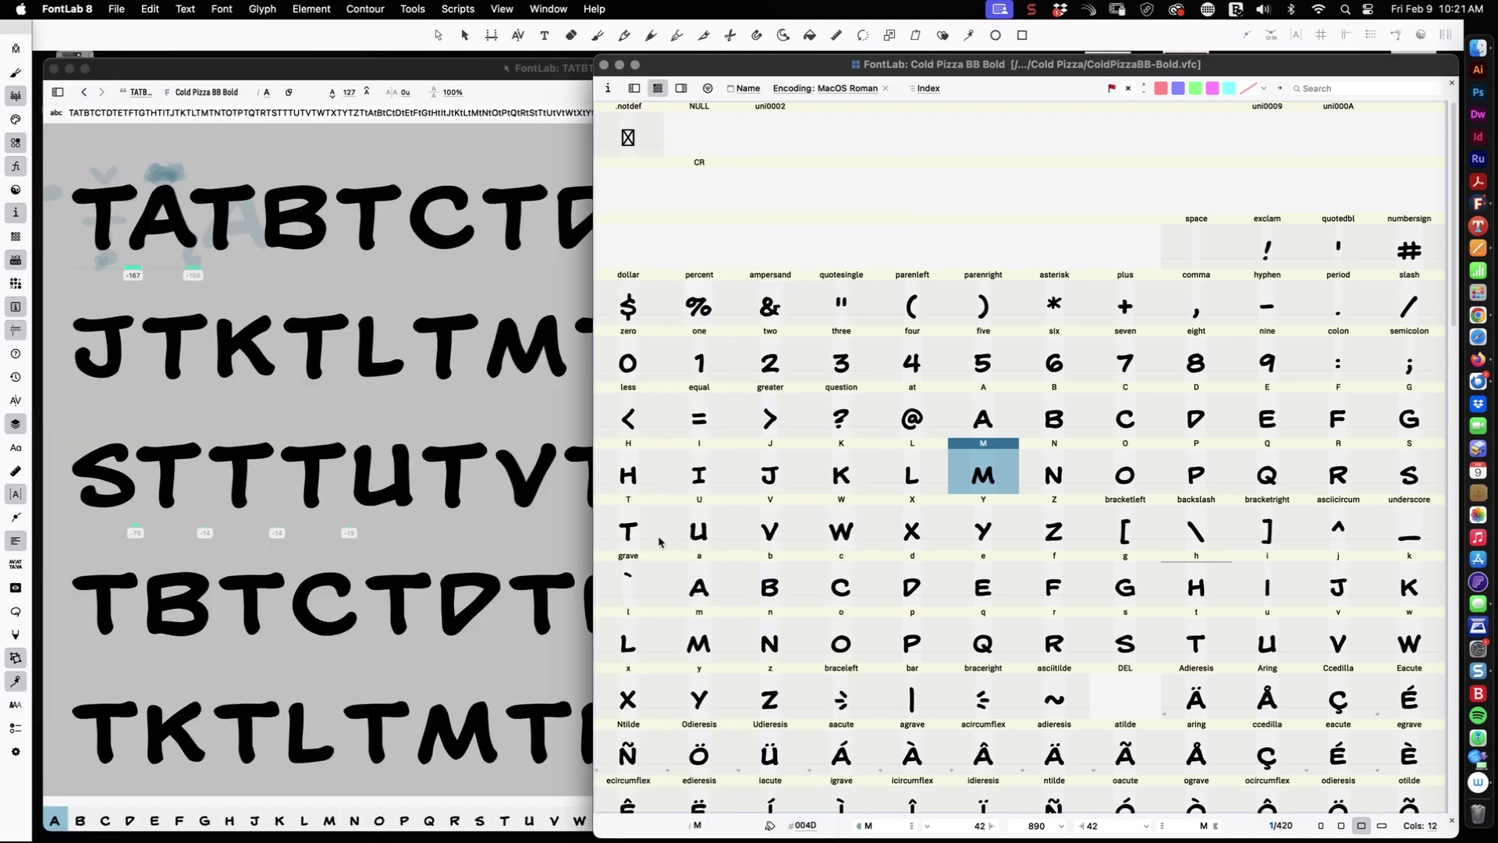
double_click(638, 526)
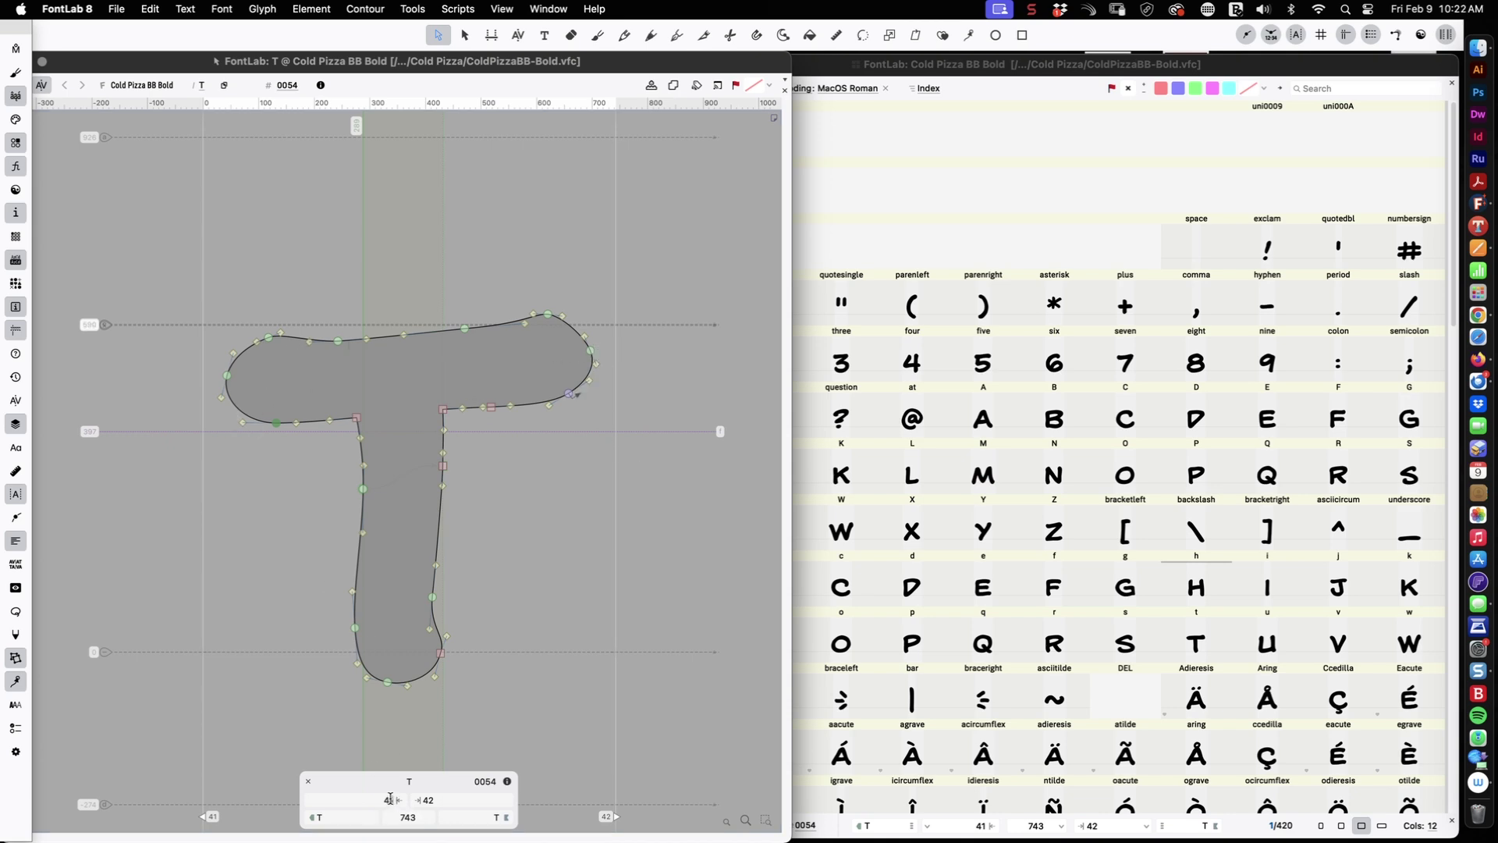
scroll(391, 794, up, 1)
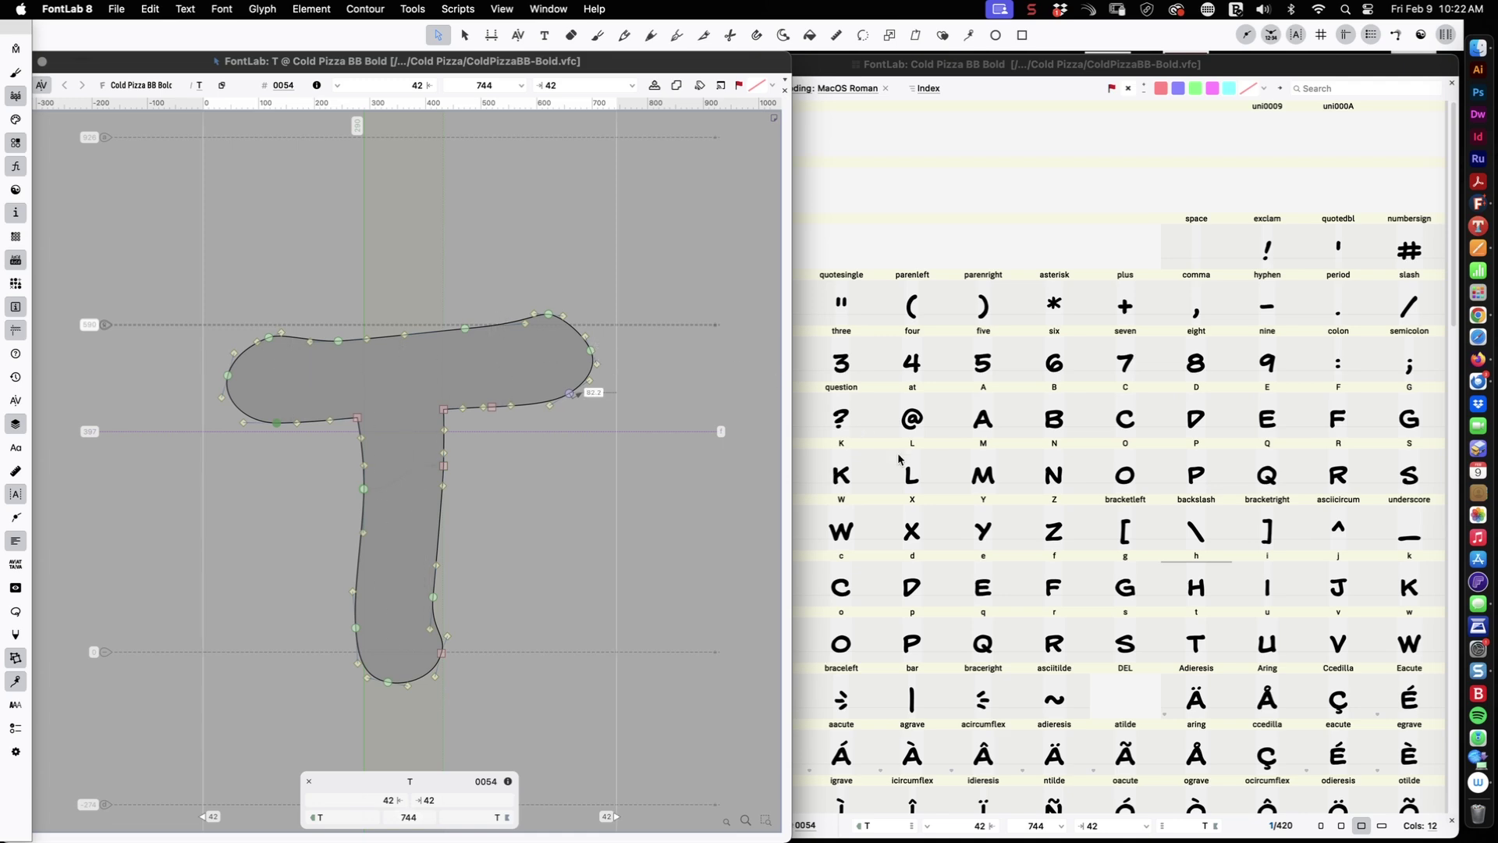
Step: Check glyphs A and H in the glyph window, then close it
click(982, 421)
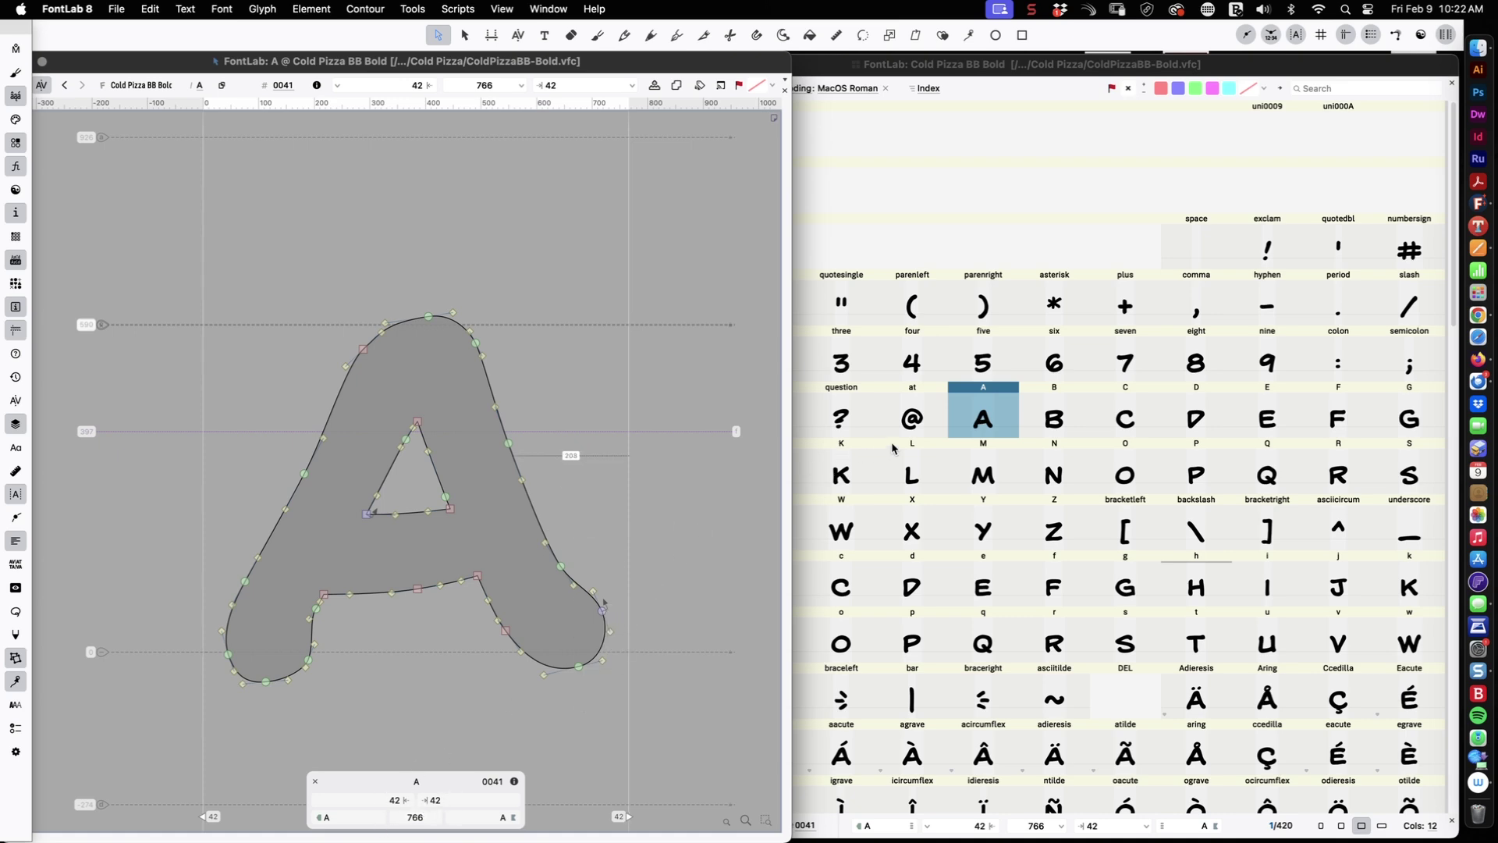
click(1193, 470)
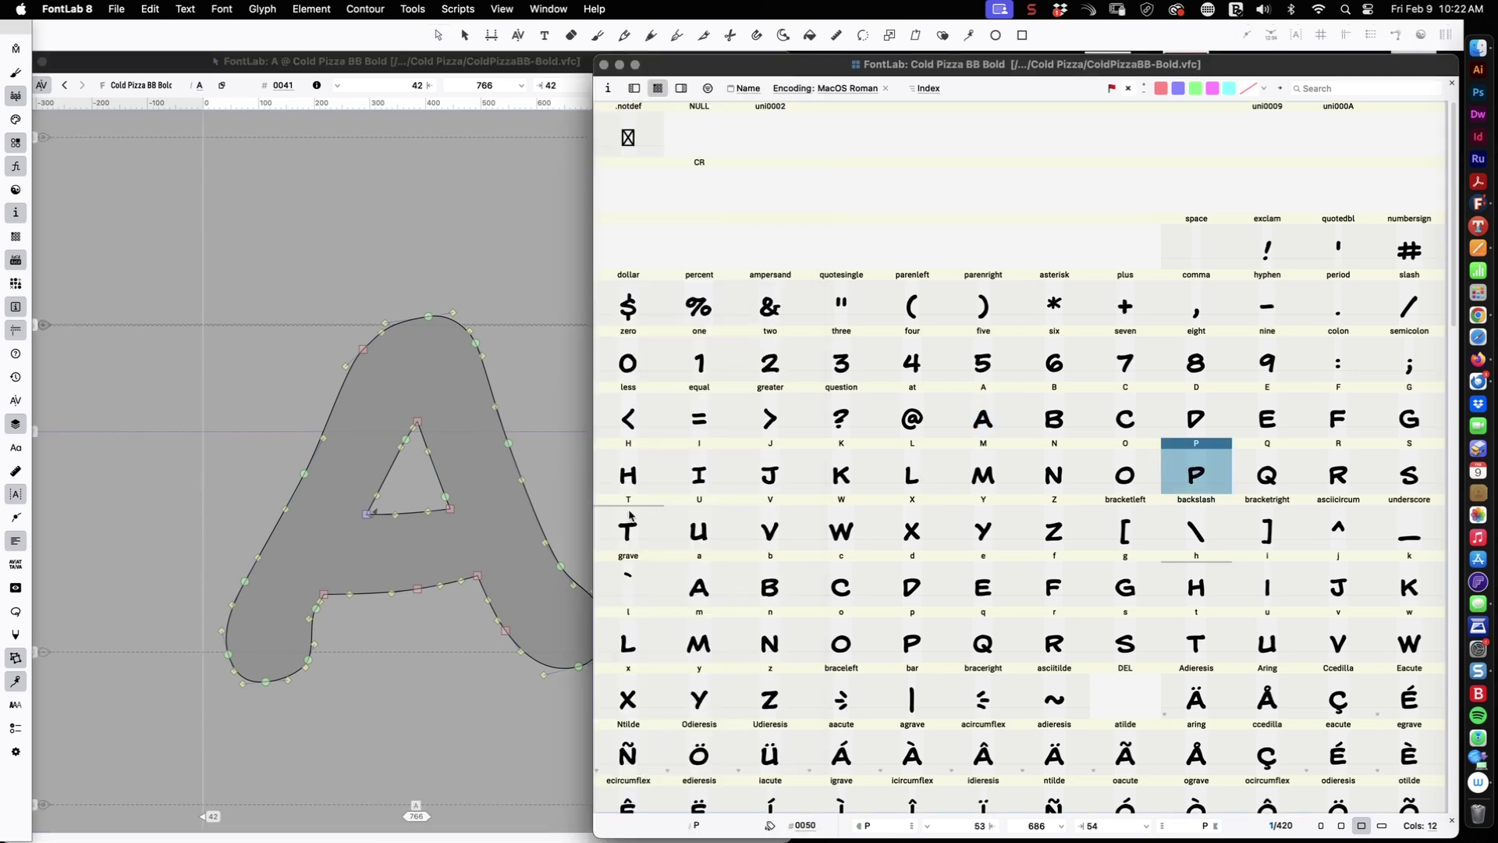
click(632, 485)
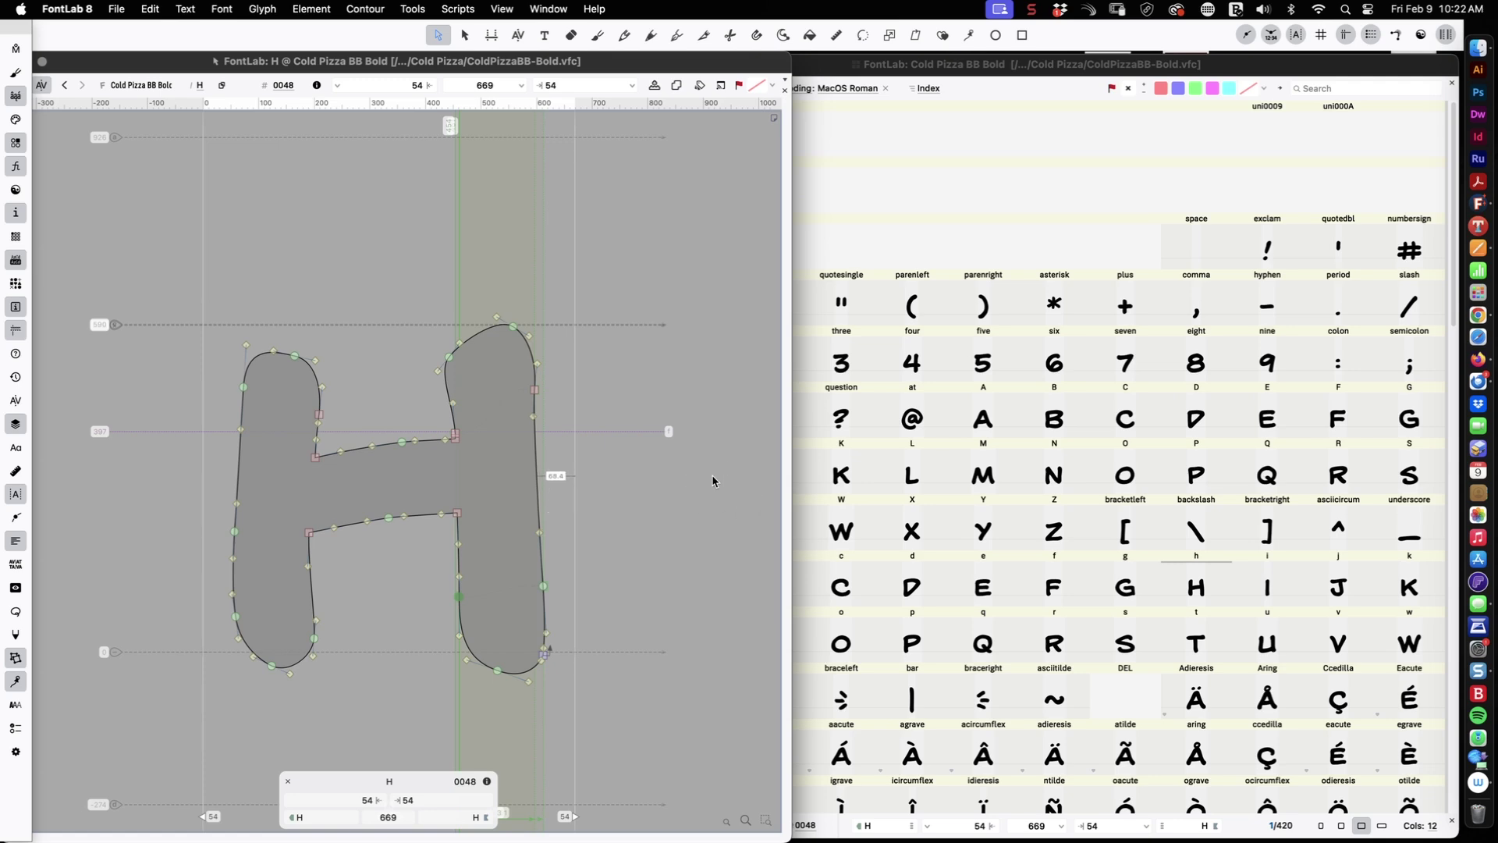
drag(74, 63, 124, 67)
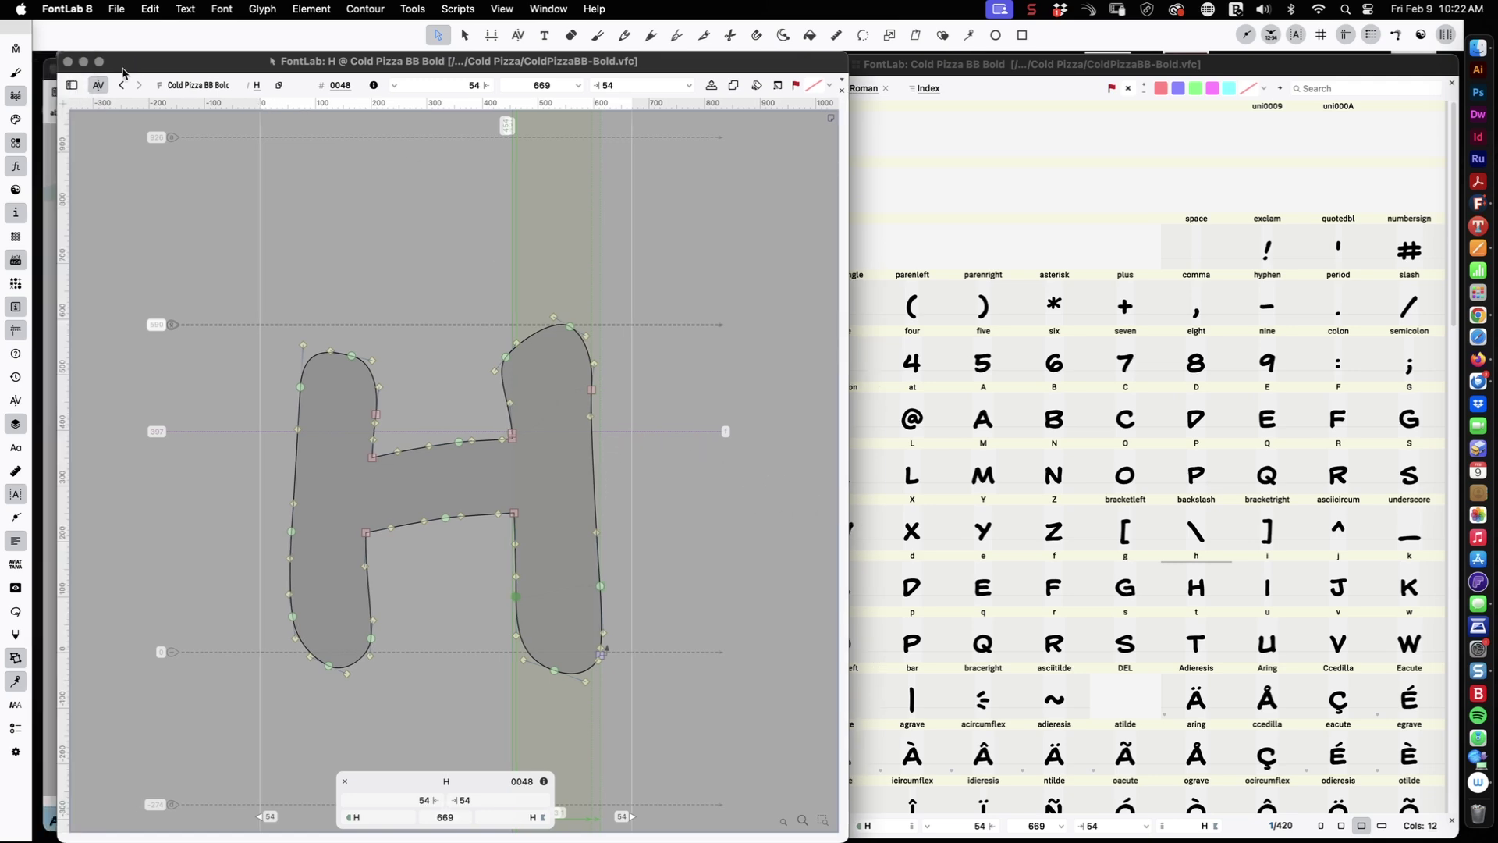
click(63, 66)
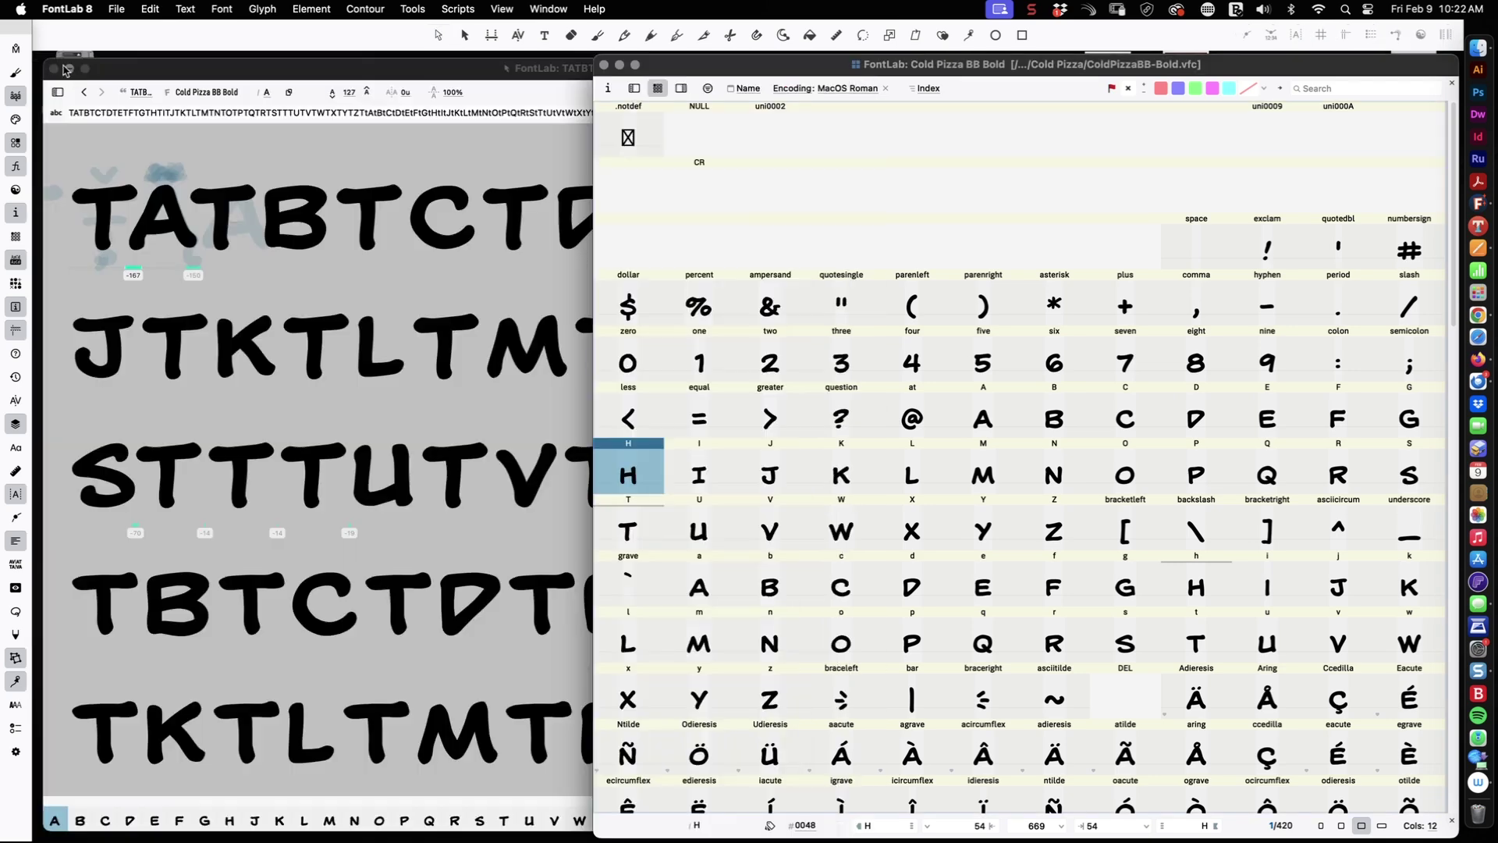
Step: Bring the sample-text window with the T-pair kerning strings to the front
click(339, 234)
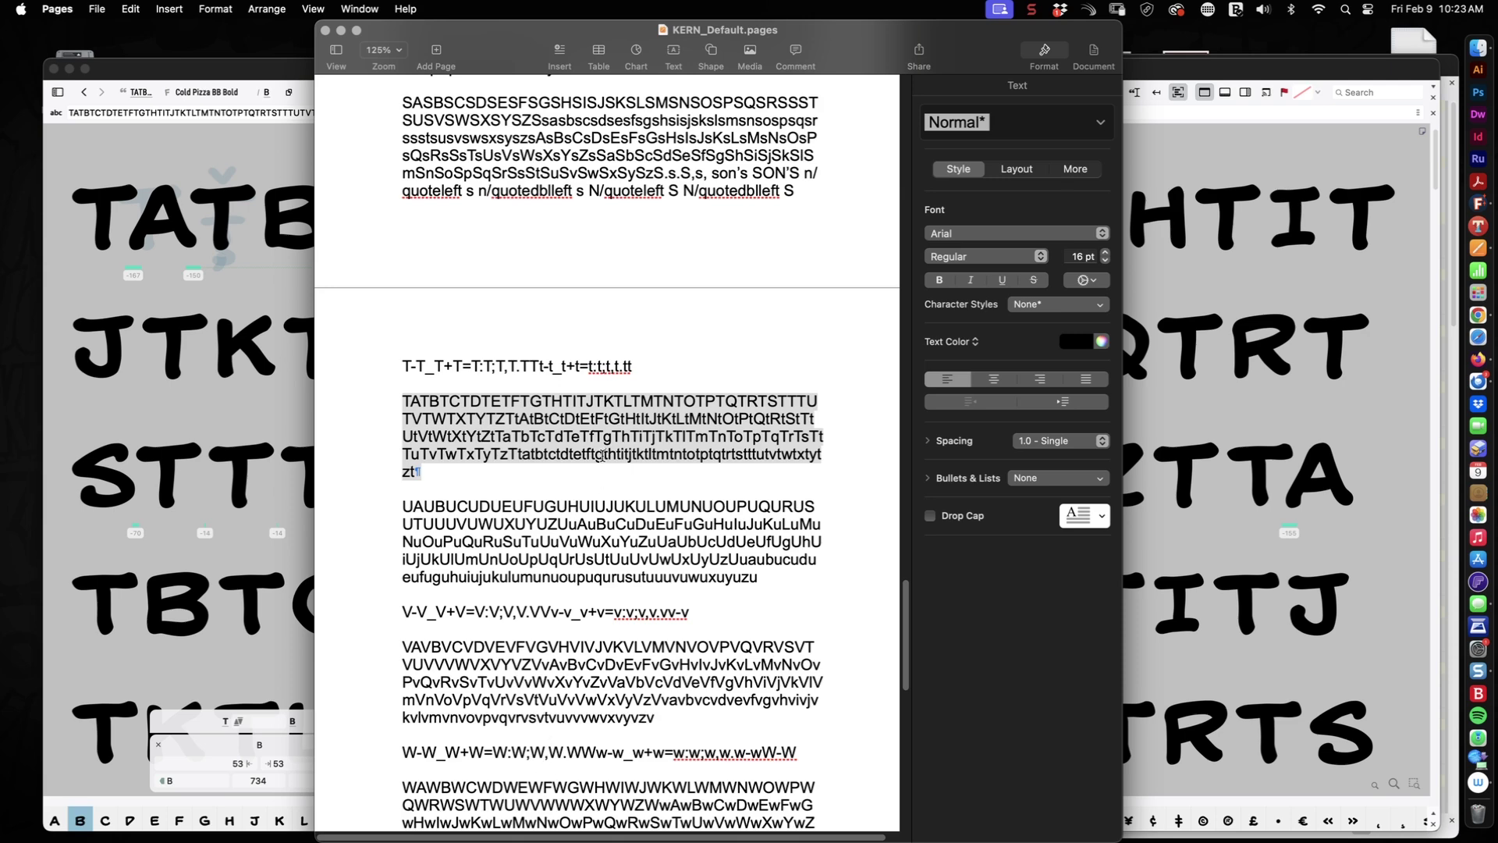
Step: Look through the T test strings in KERN_Default.pages, then hide Pages
scroll(580, 470, down, 10)
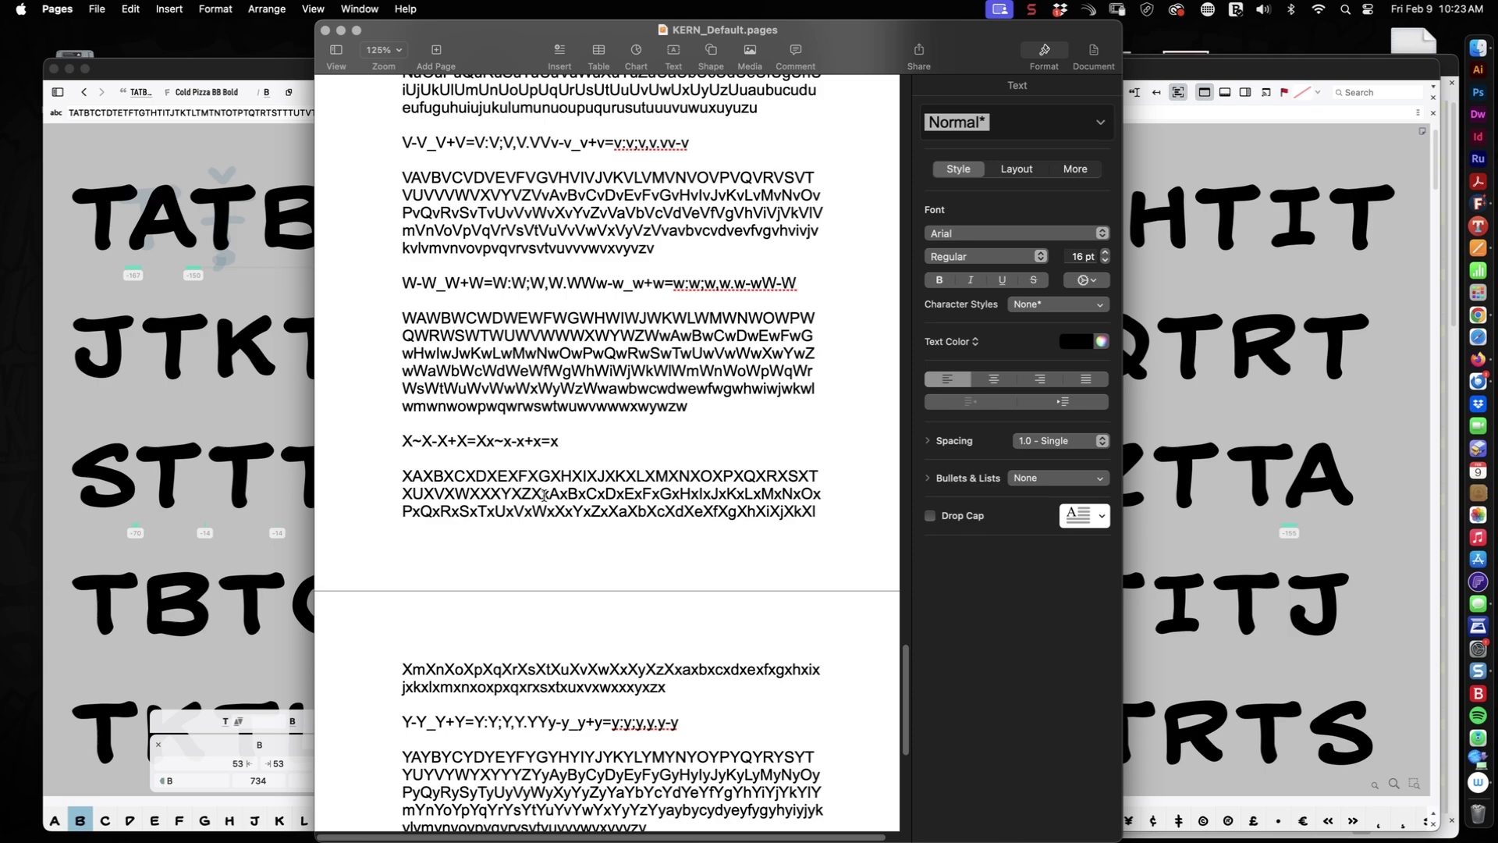
scroll(545, 494, up, 6)
scroll(545, 494, up, 6)
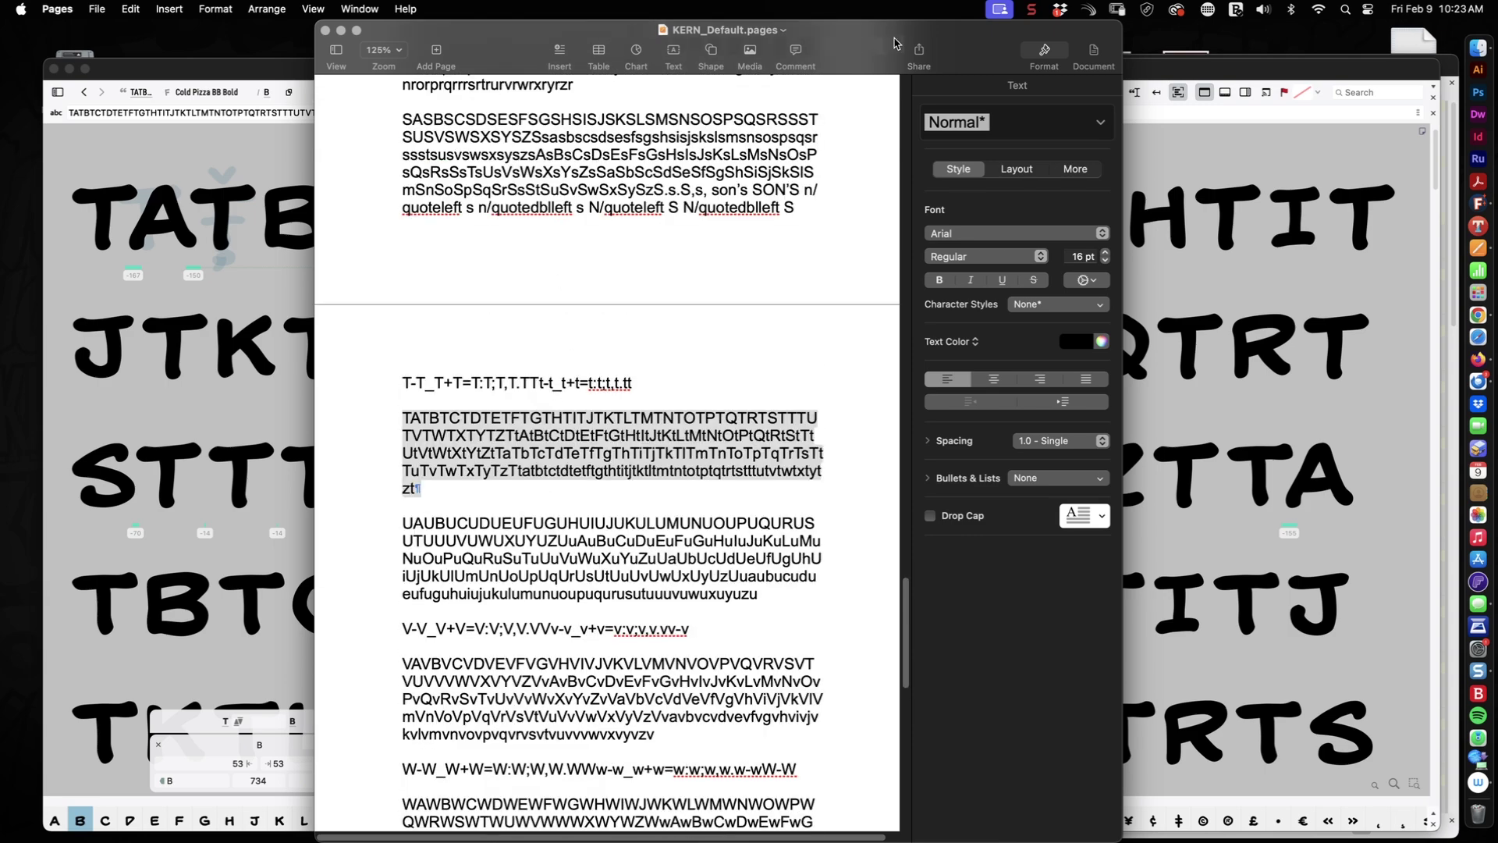
key(super+h)
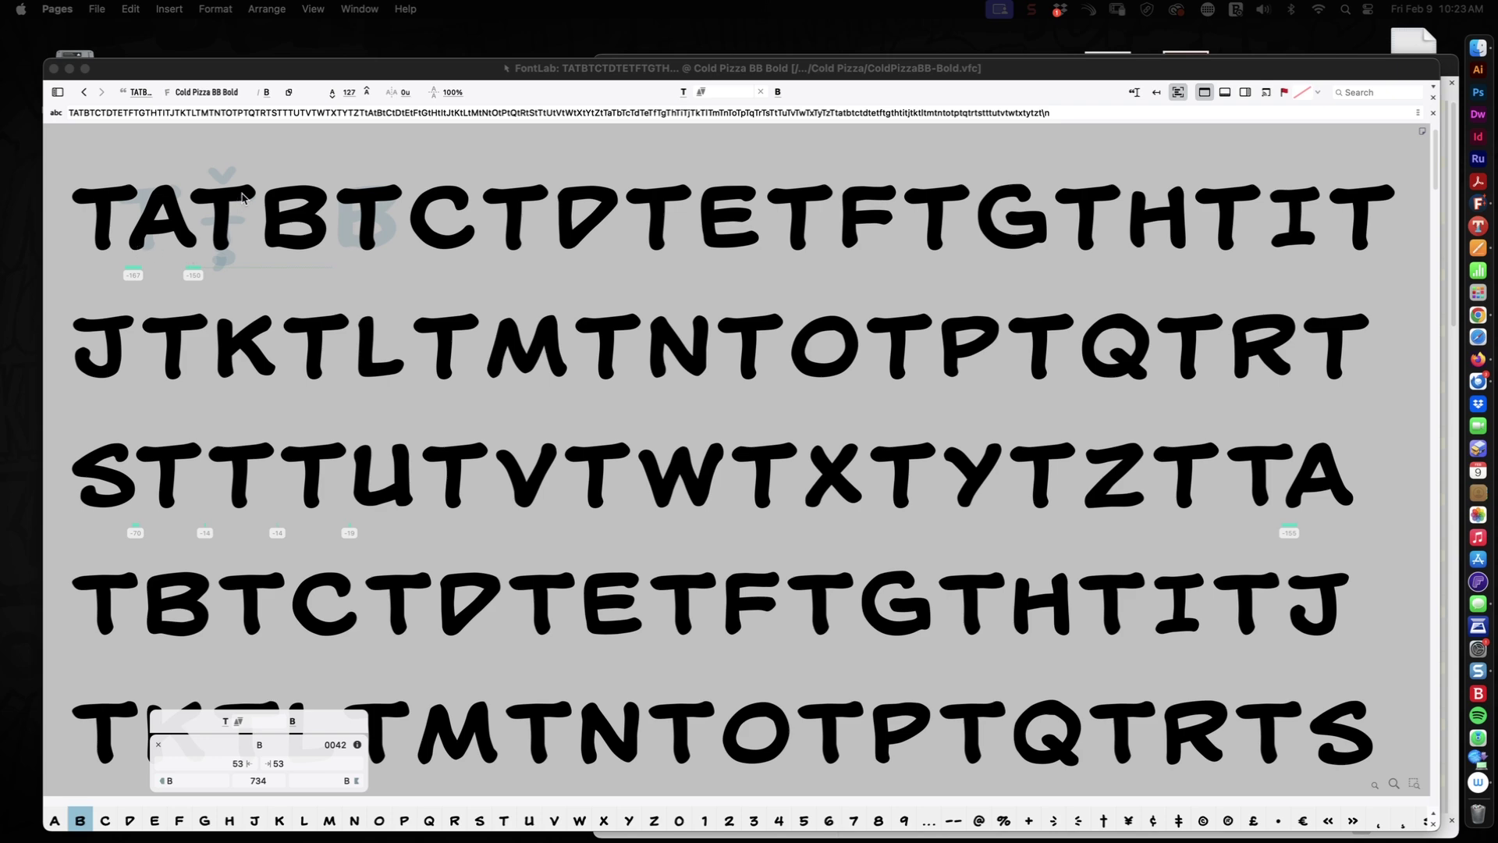
Step: Switch the sample text to kerning mode and select the L–T pair
drag(323, 91, 368, 148)
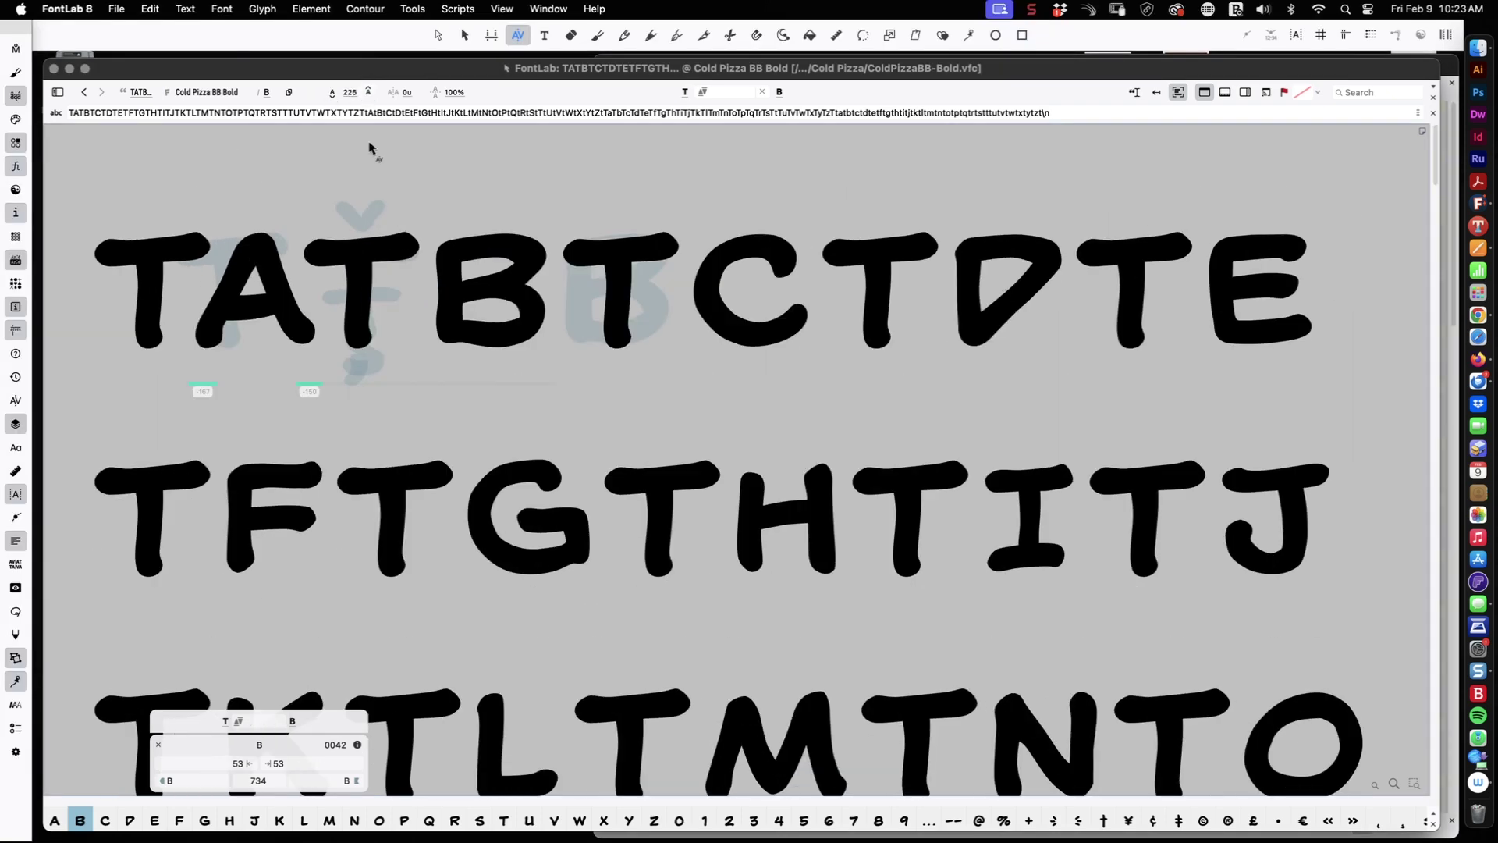
click(521, 39)
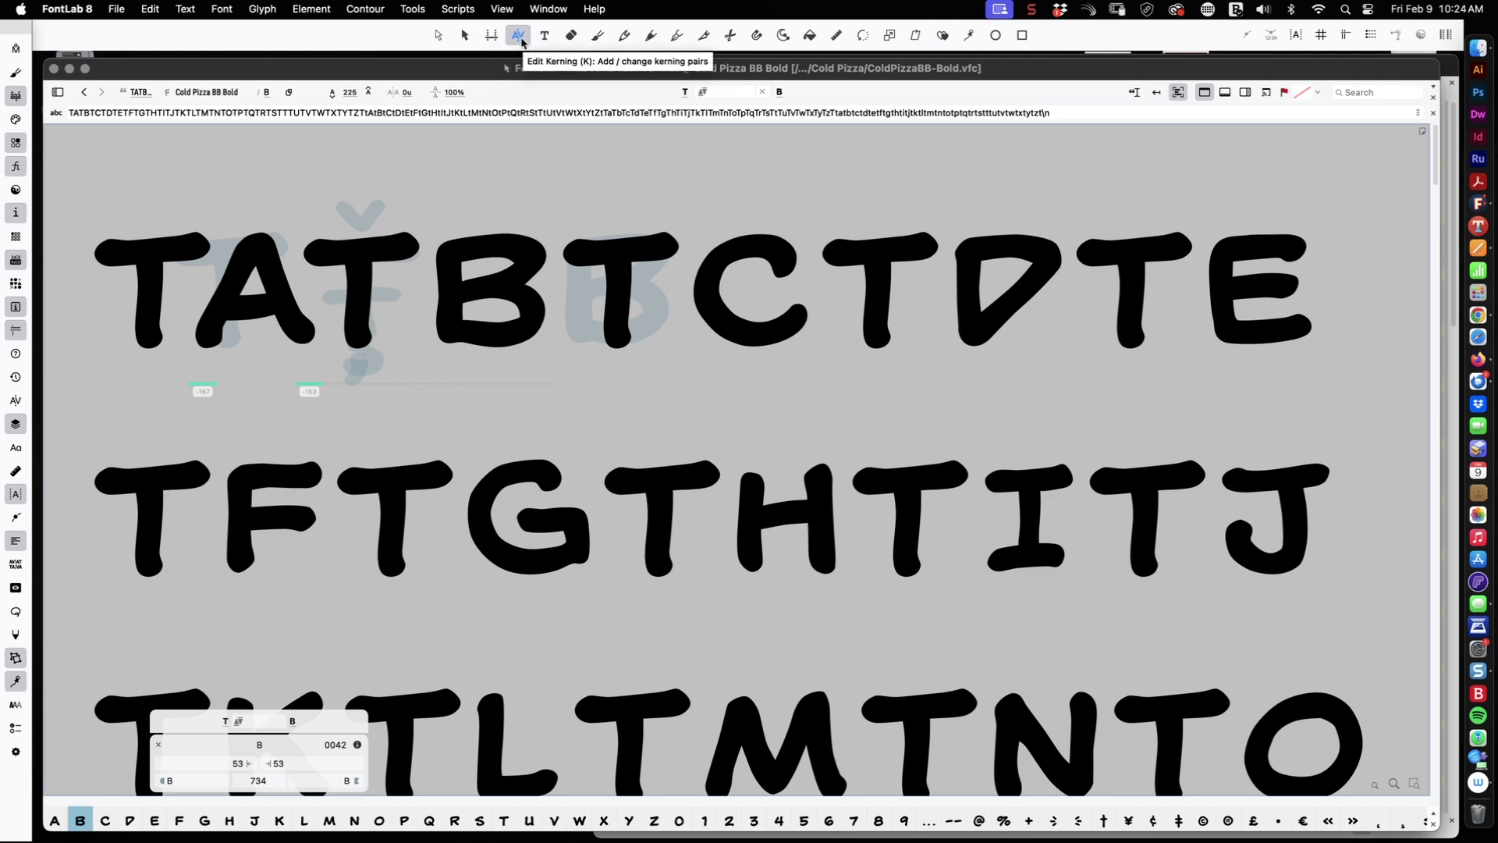
click(333, 93)
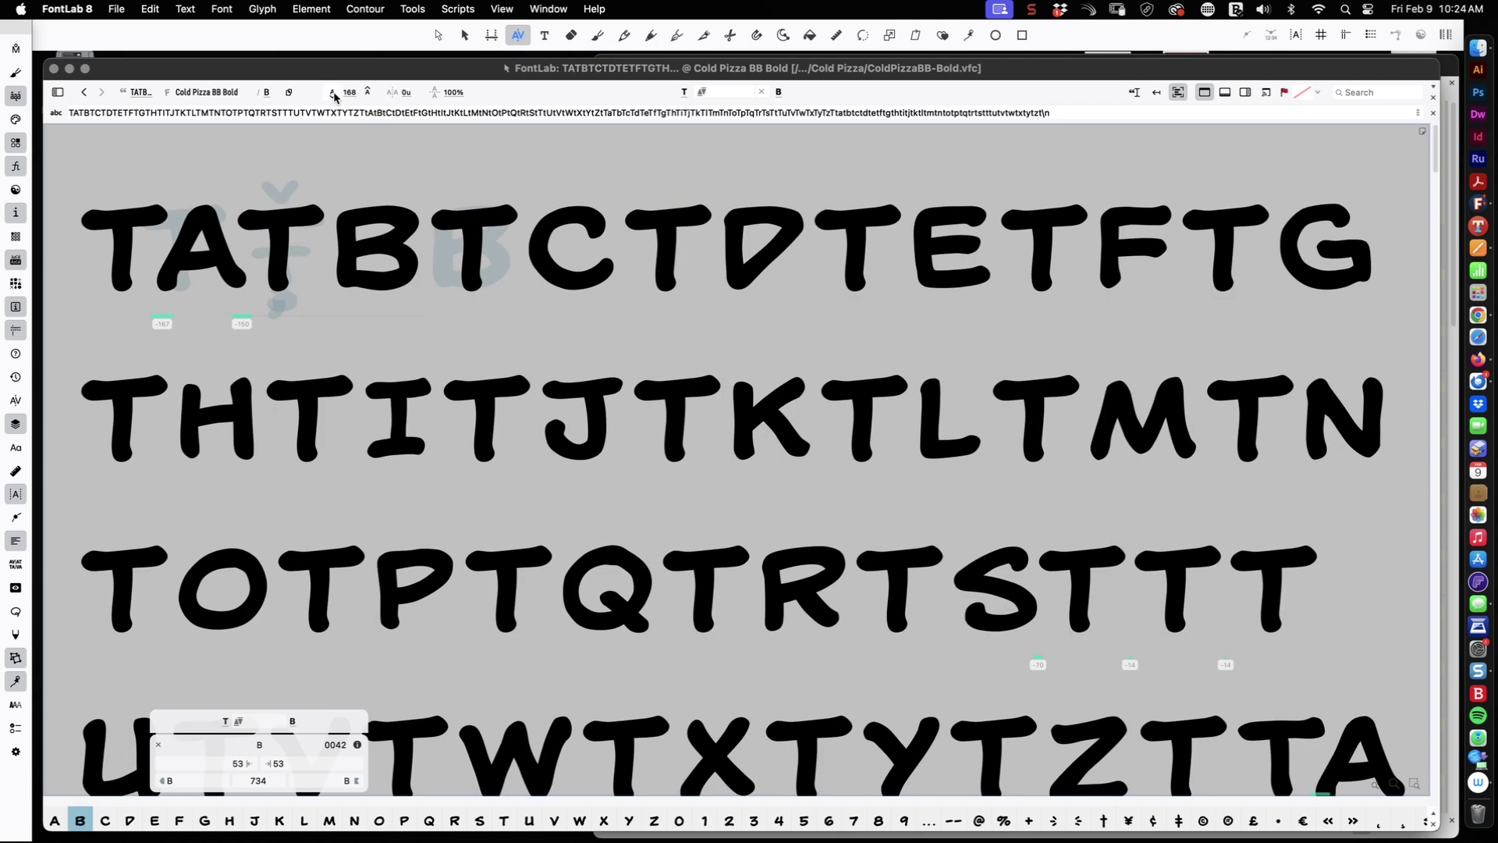
click(333, 93)
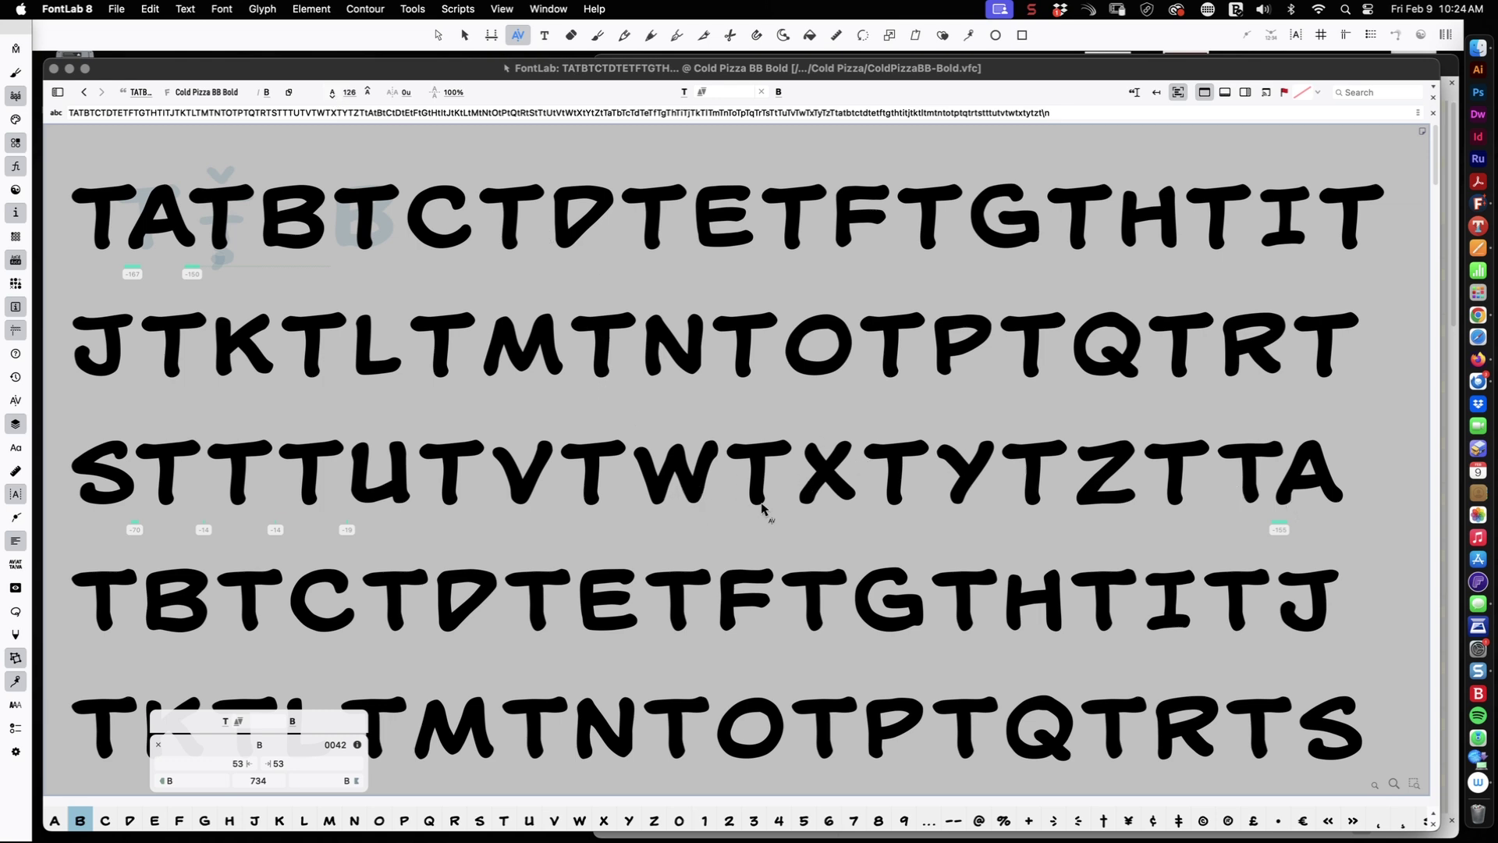
click(476, 332)
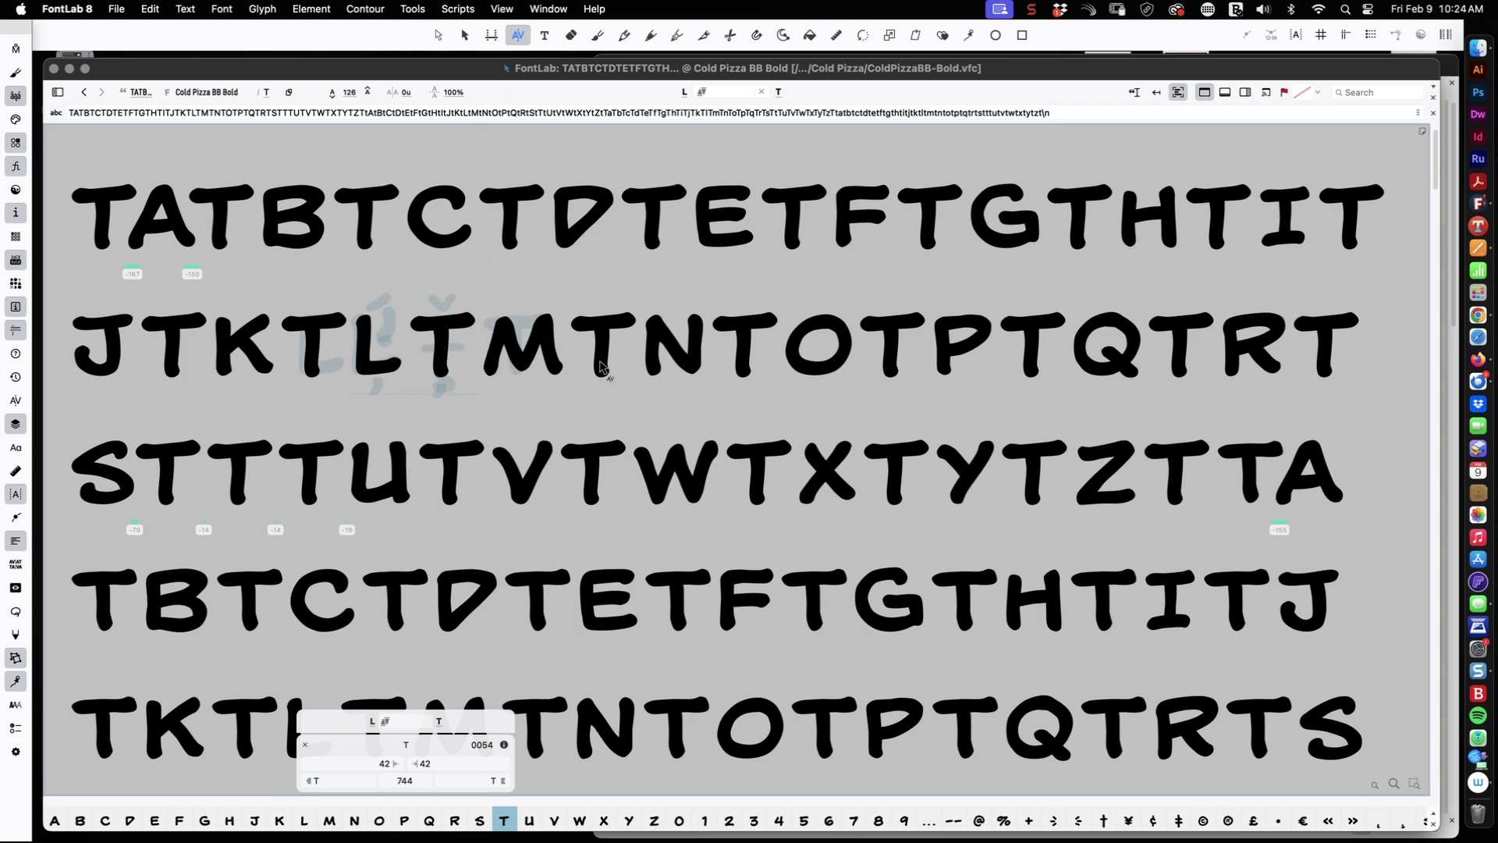
Step: Enlarge the sample text to size 222 and select the T–M pair
click(365, 94)
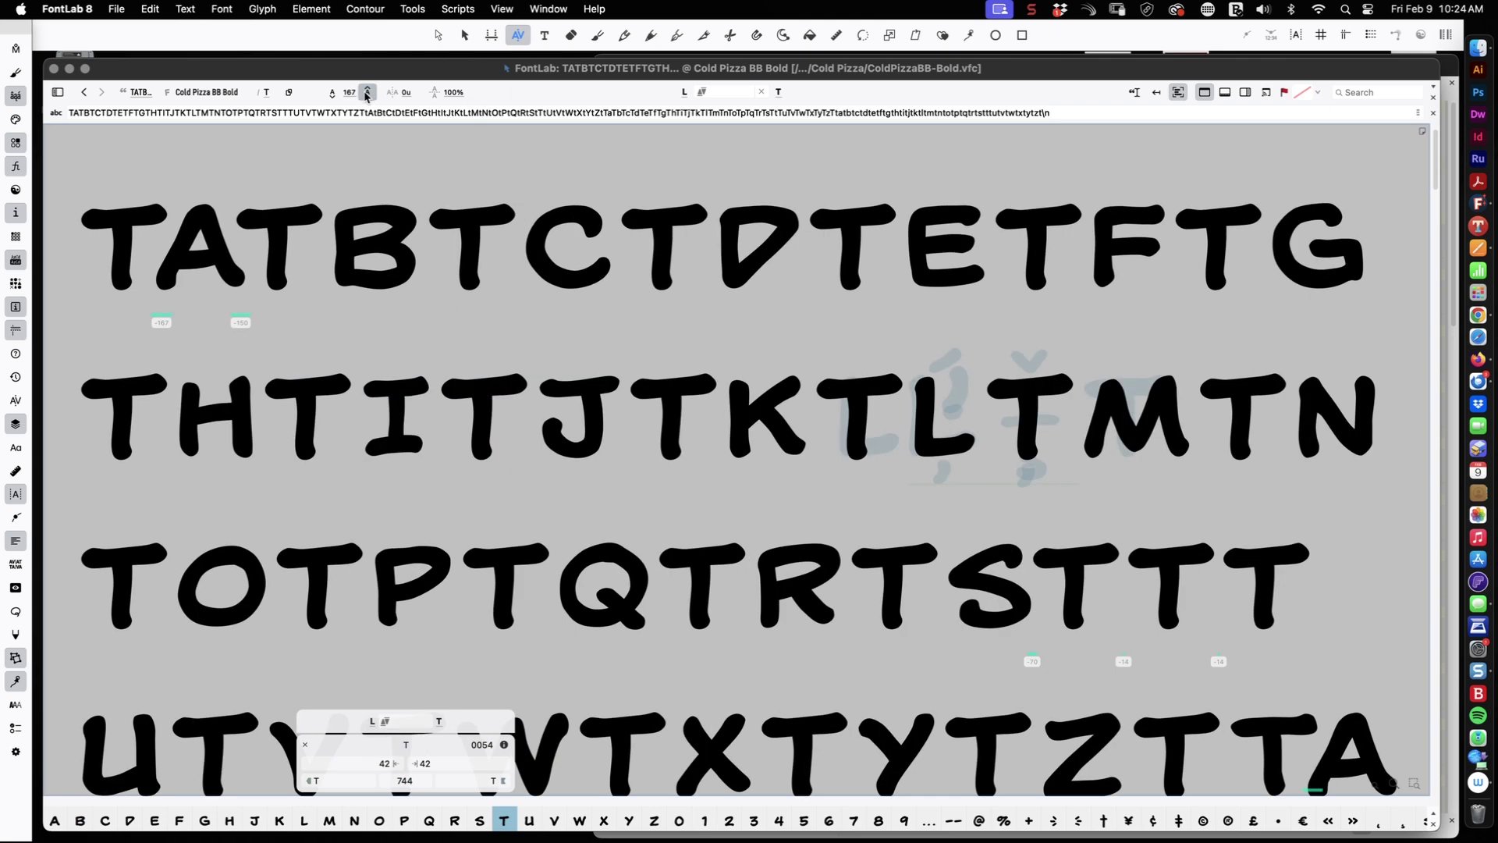
click(365, 94)
scroll(793, 390, down, 5)
scroll(793, 390, down, 2)
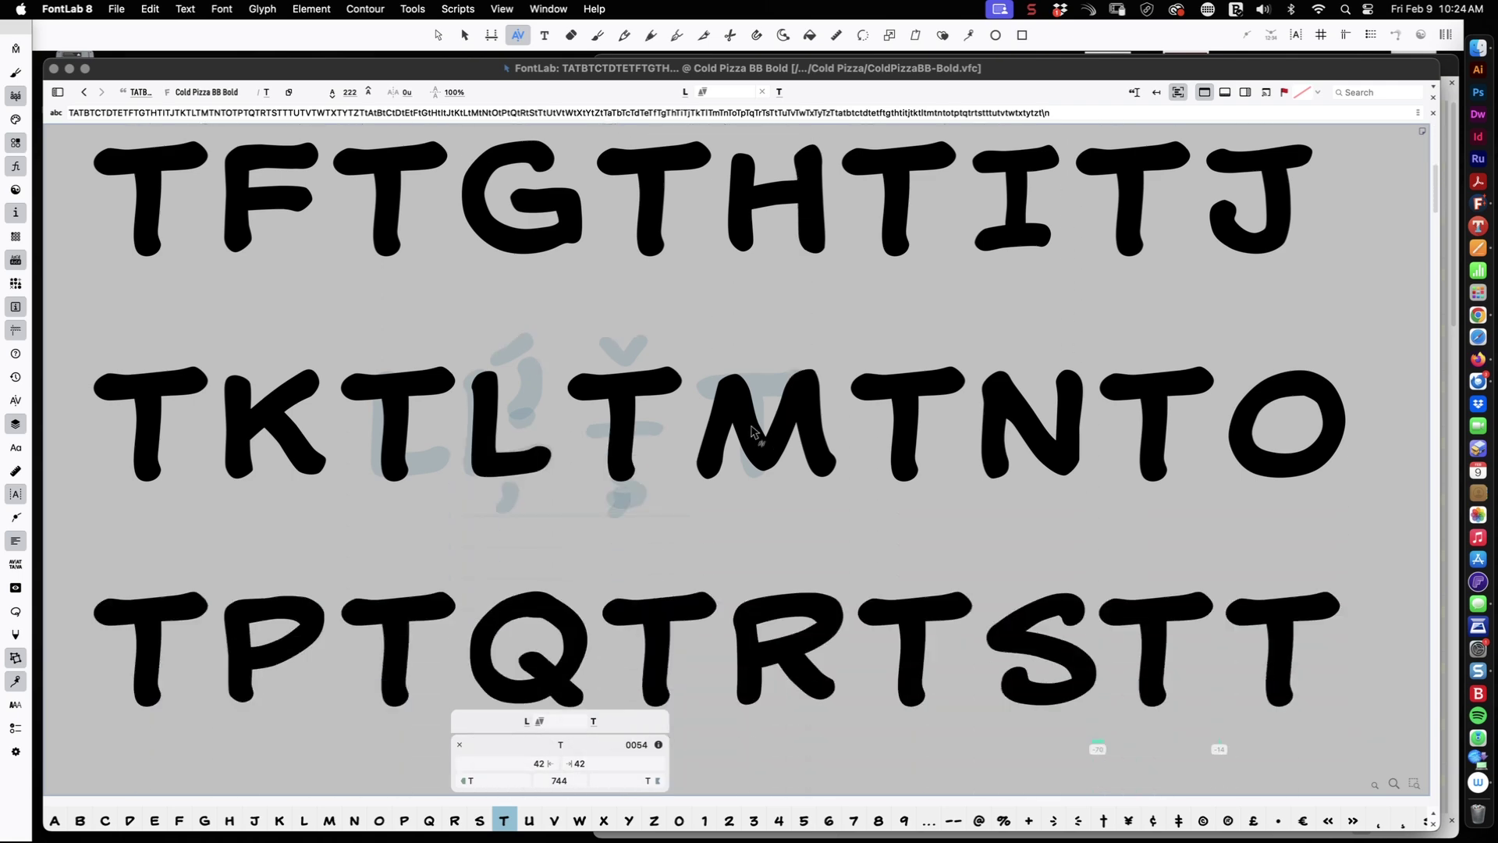
click(753, 430)
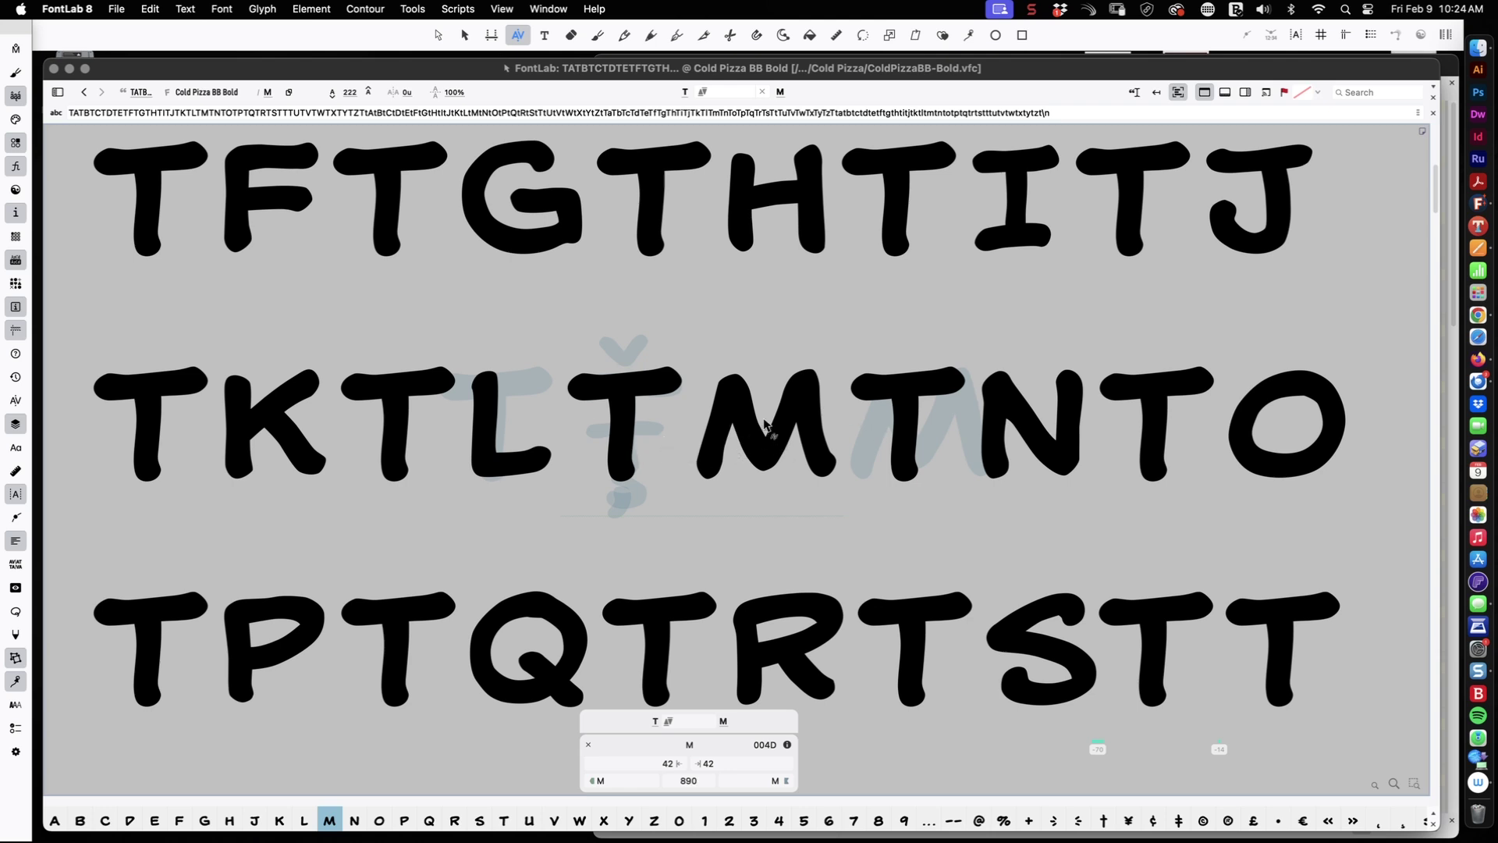
Step: Kern T–M to -131 and M–T to -81, then reduce the text to size 124
drag(767, 435, 742, 442)
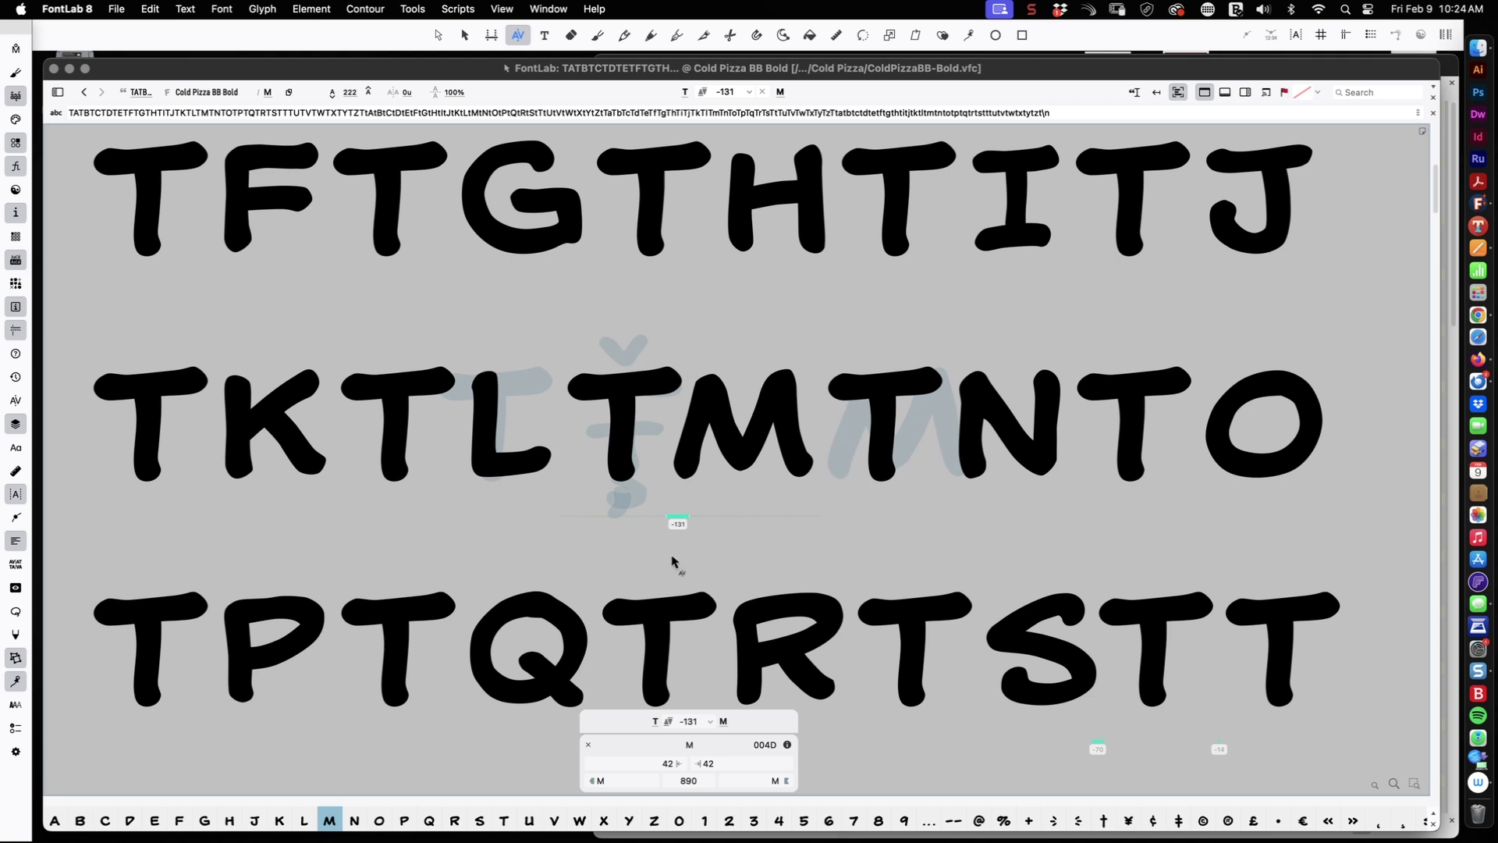
drag(872, 420, 868, 415)
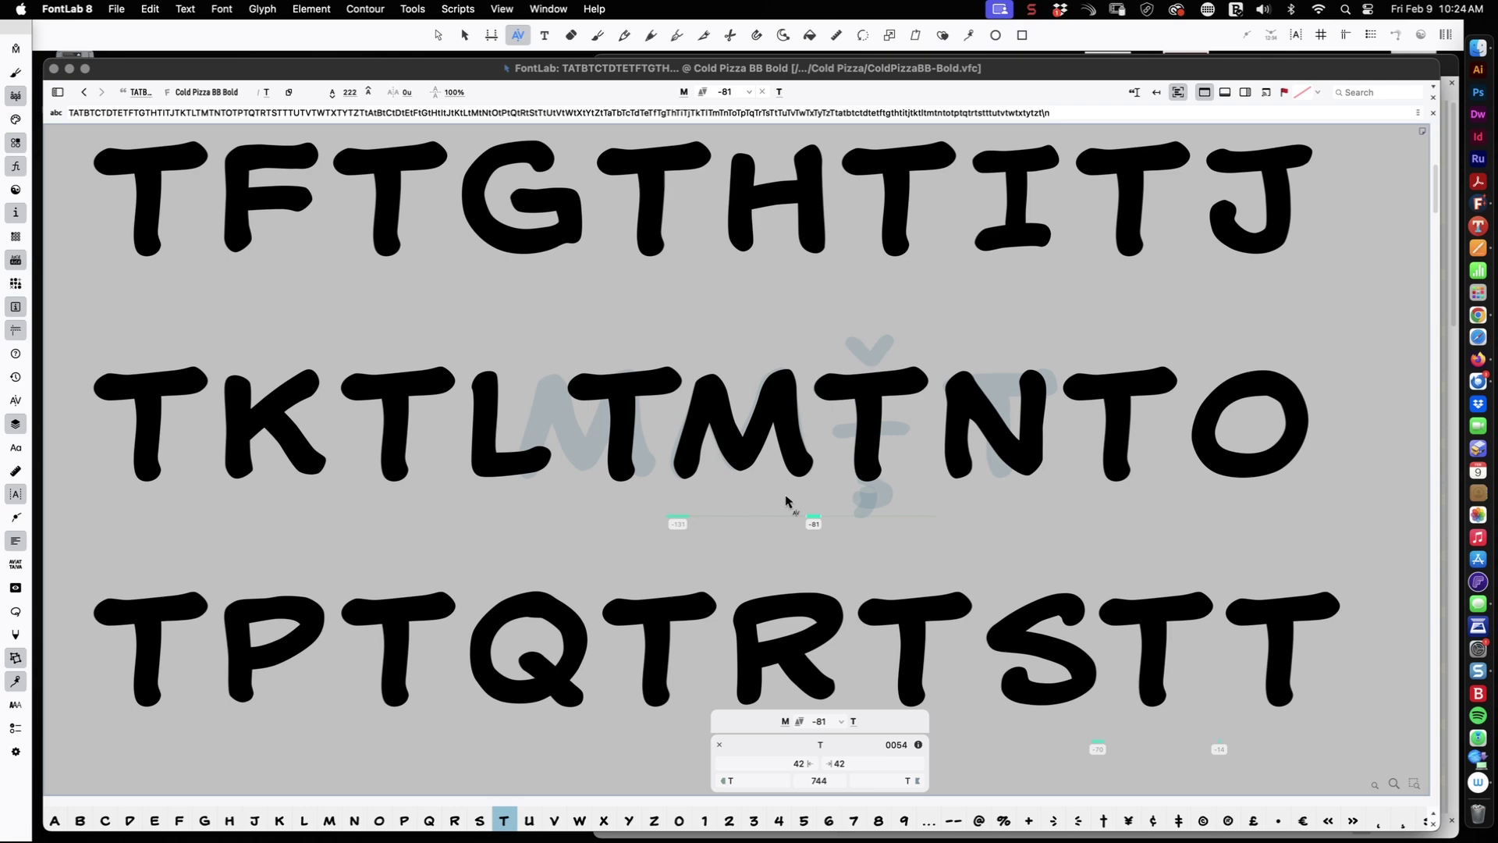
scroll(785, 500, up, 3)
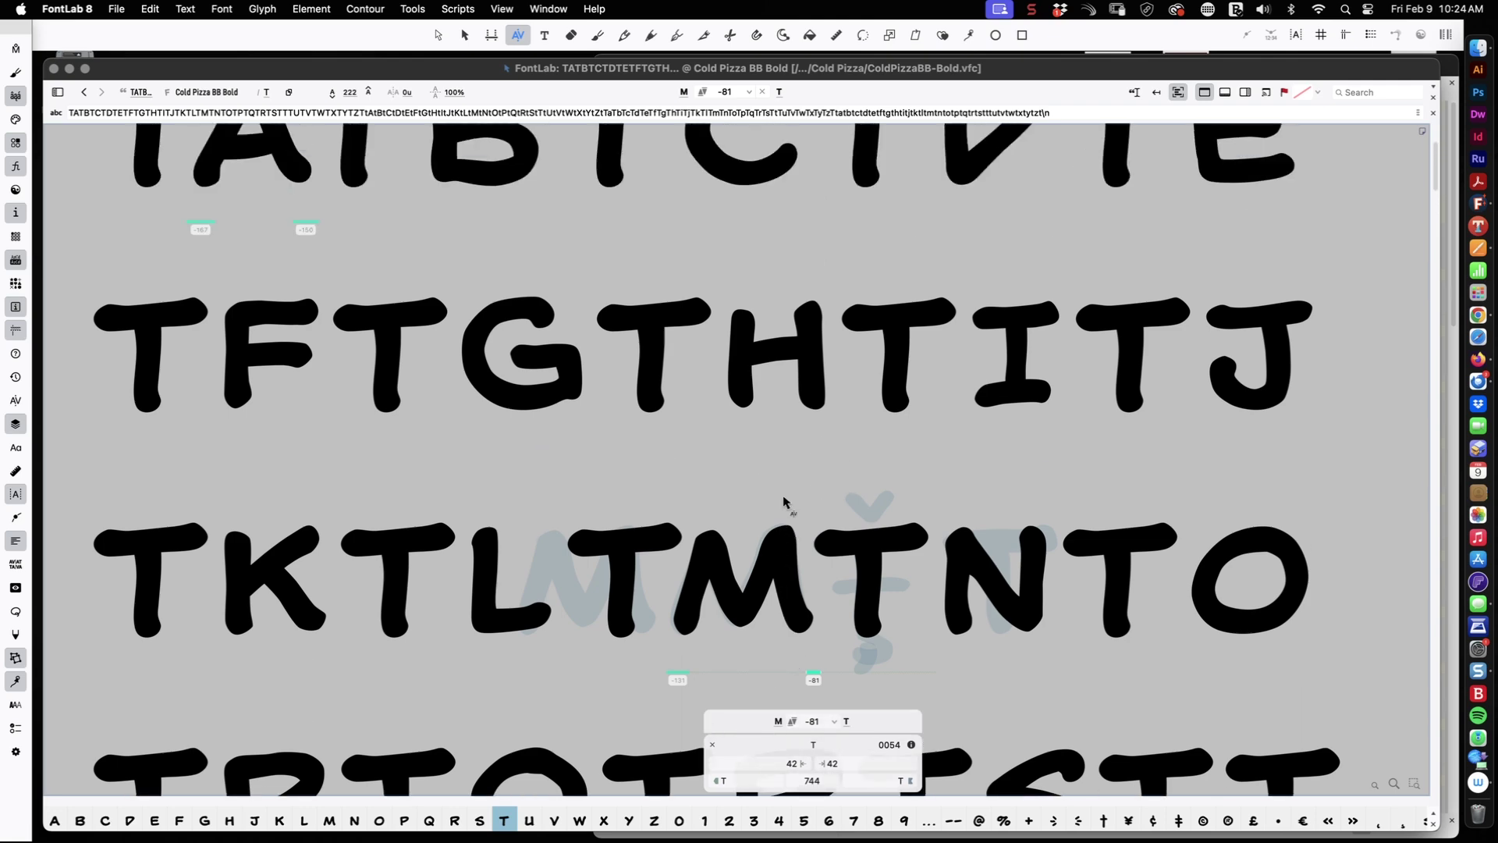
scroll(785, 503, down, 2)
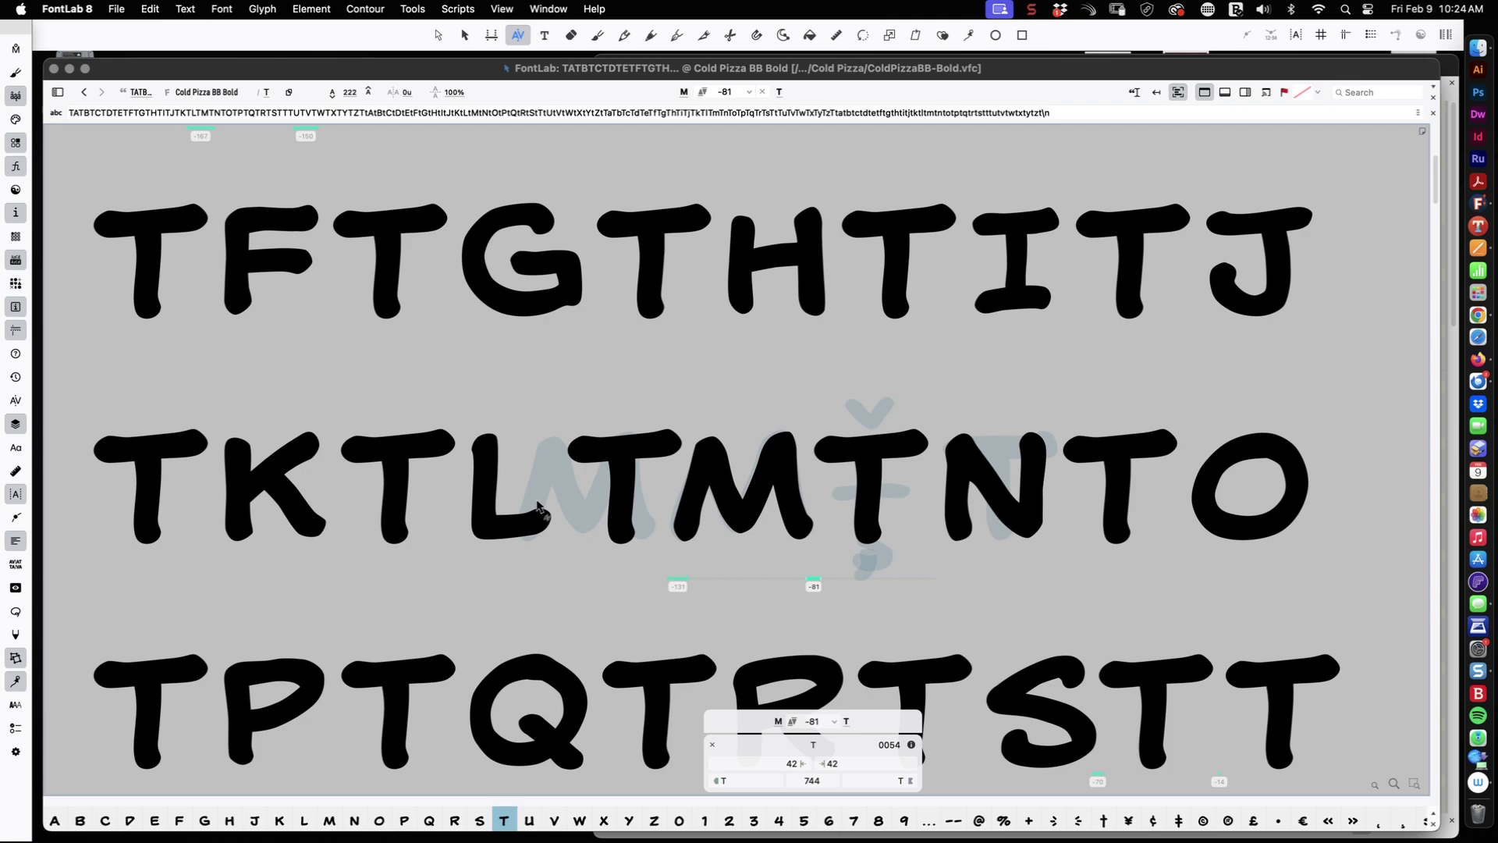
scroll(782, 516, up, 4)
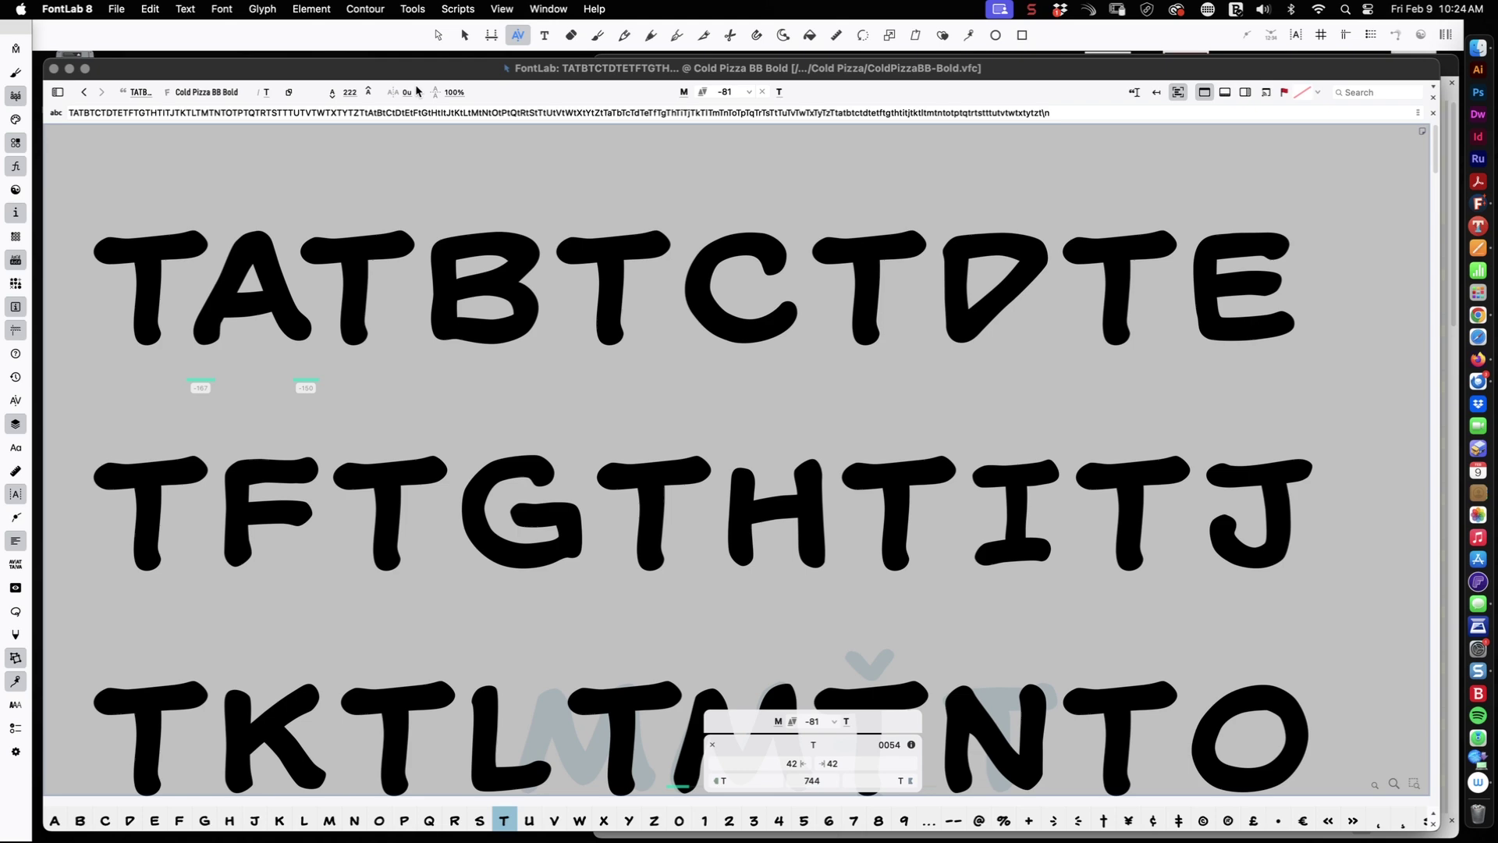
scroll(328, 100, down, 5)
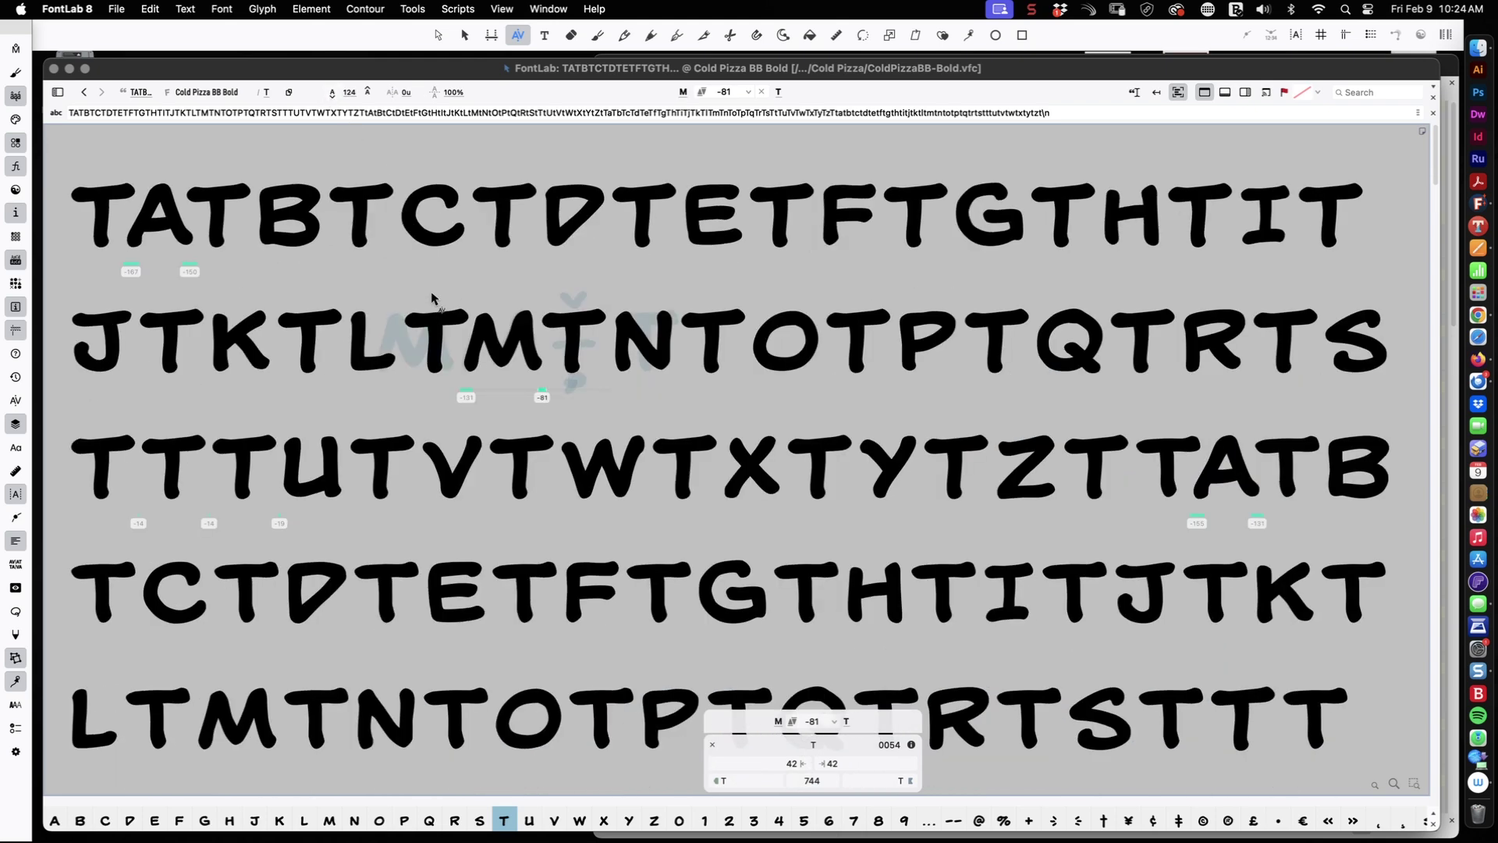
Step: Tighten the first-line pairs: C–T to -65, E/T to -24, plus T/G and G/T (-97)
click(435, 226)
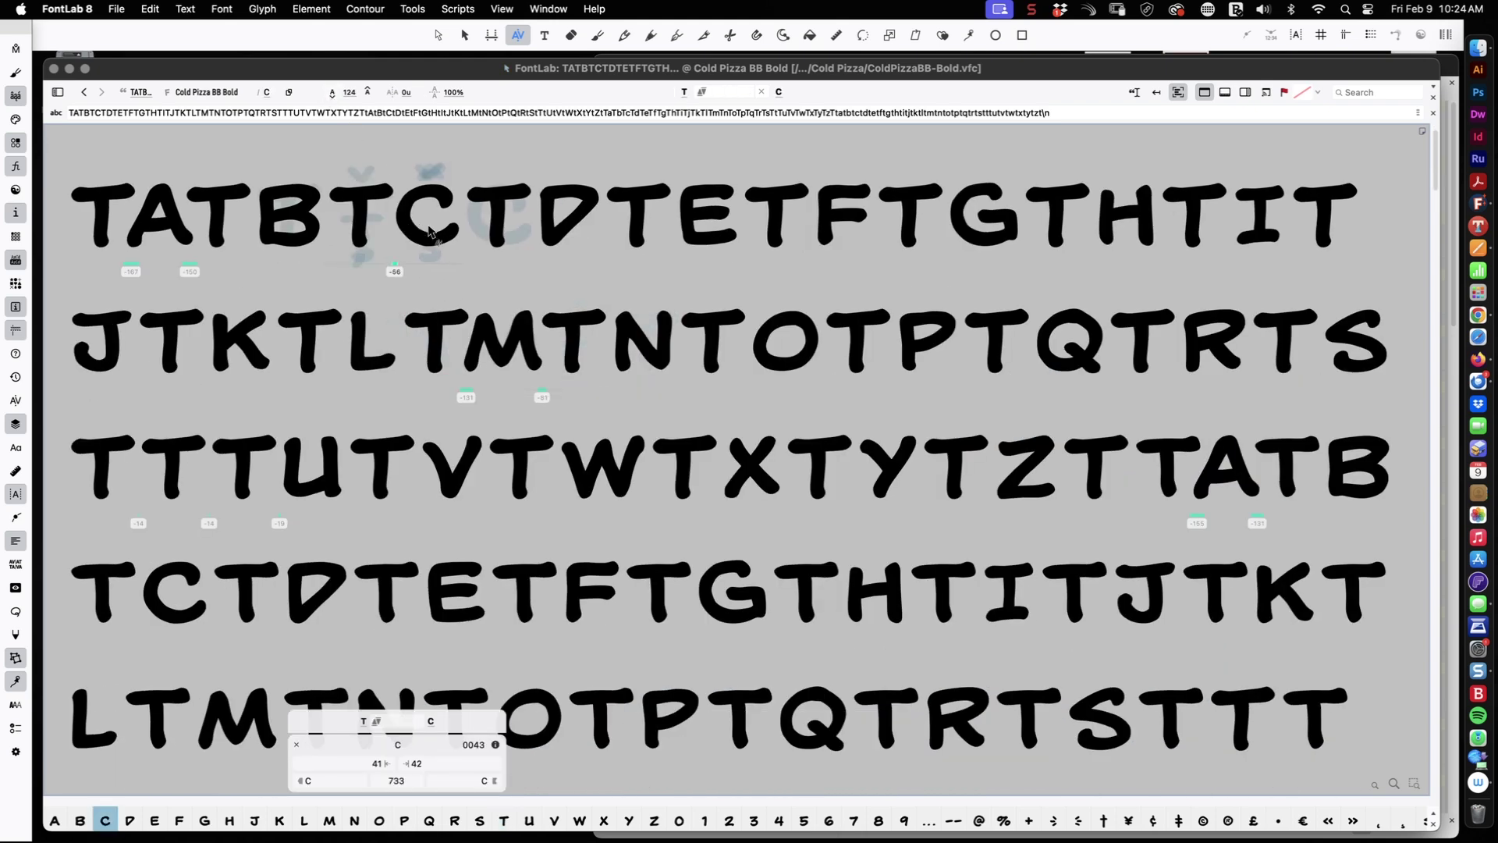
click(492, 224)
drag(492, 224, 484, 223)
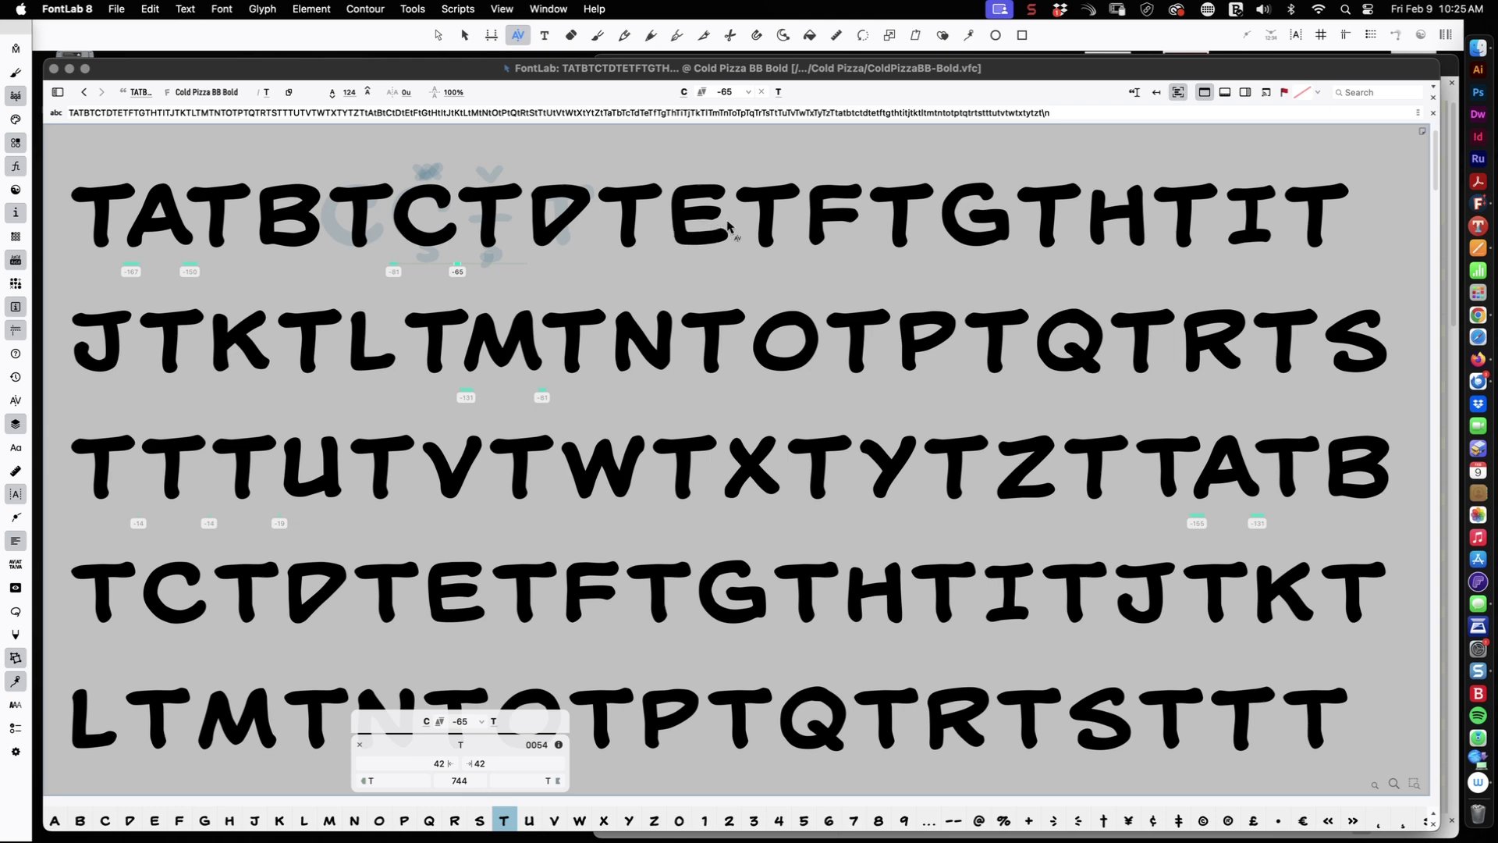
click(762, 212)
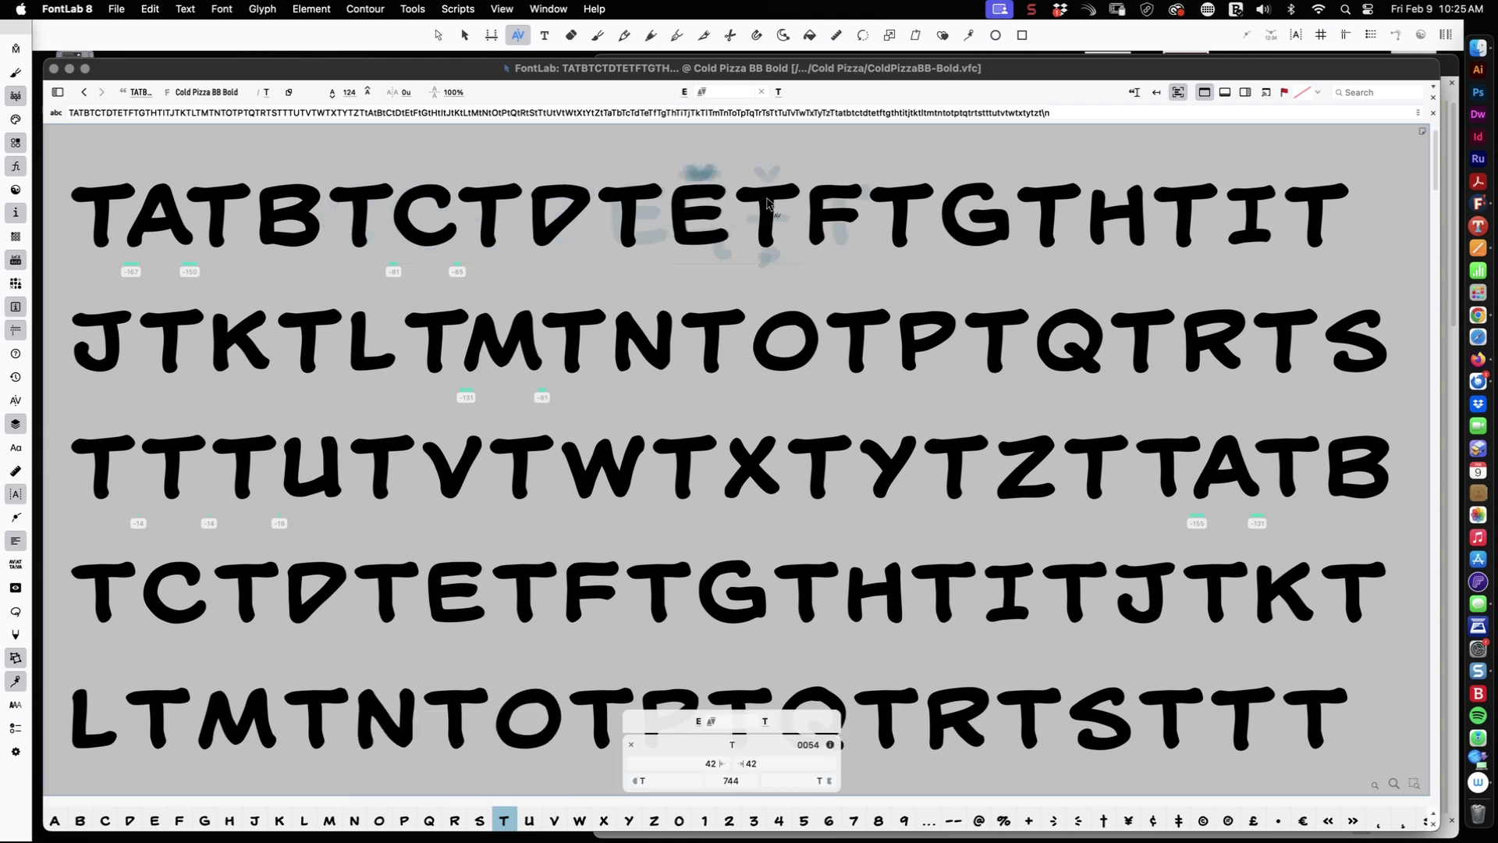
drag(767, 205, 761, 205)
click(966, 223)
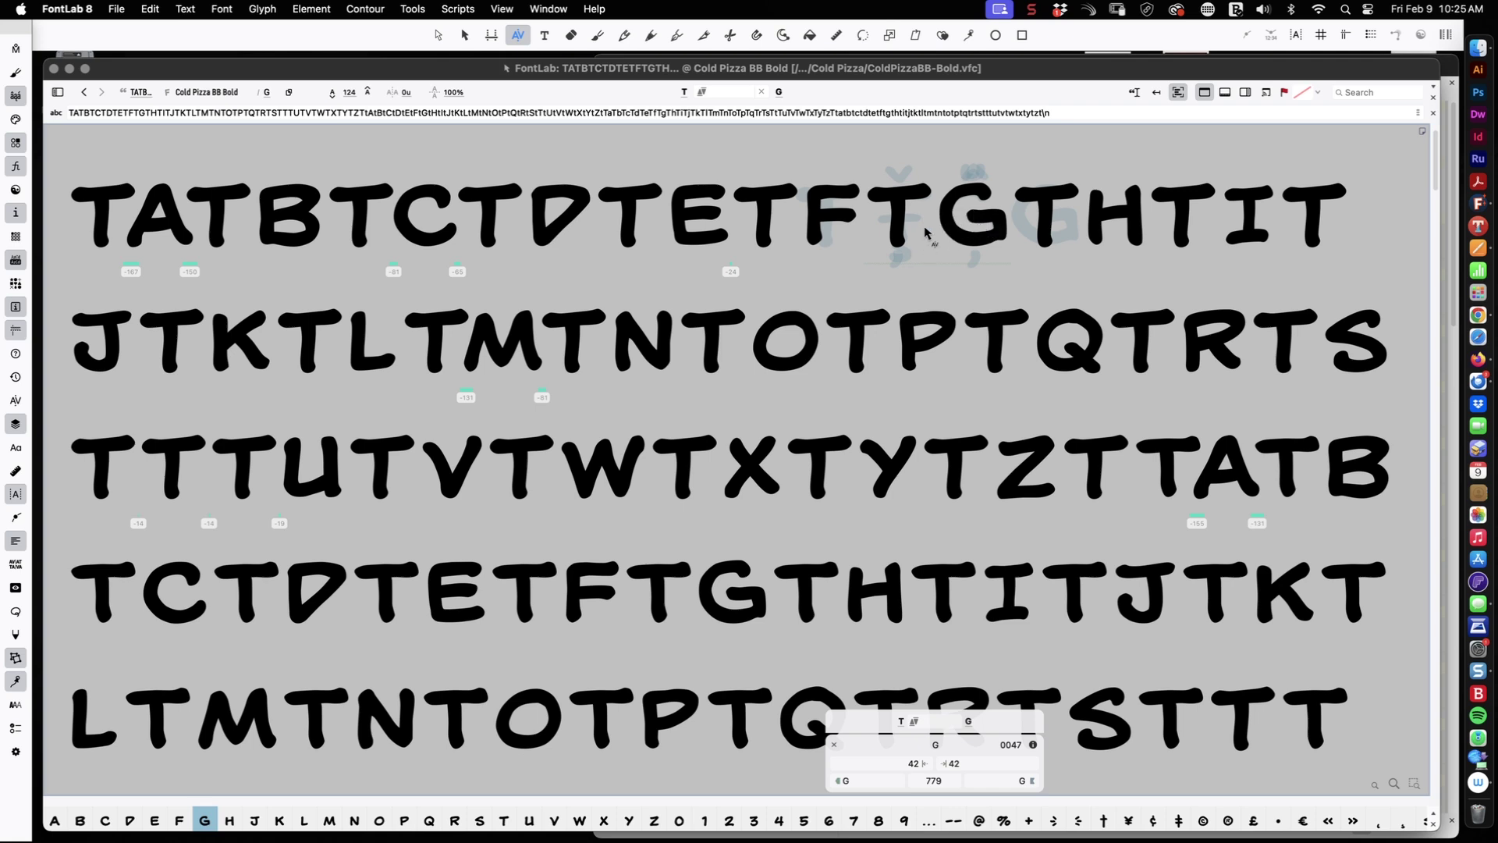
drag(986, 226, 1022, 217)
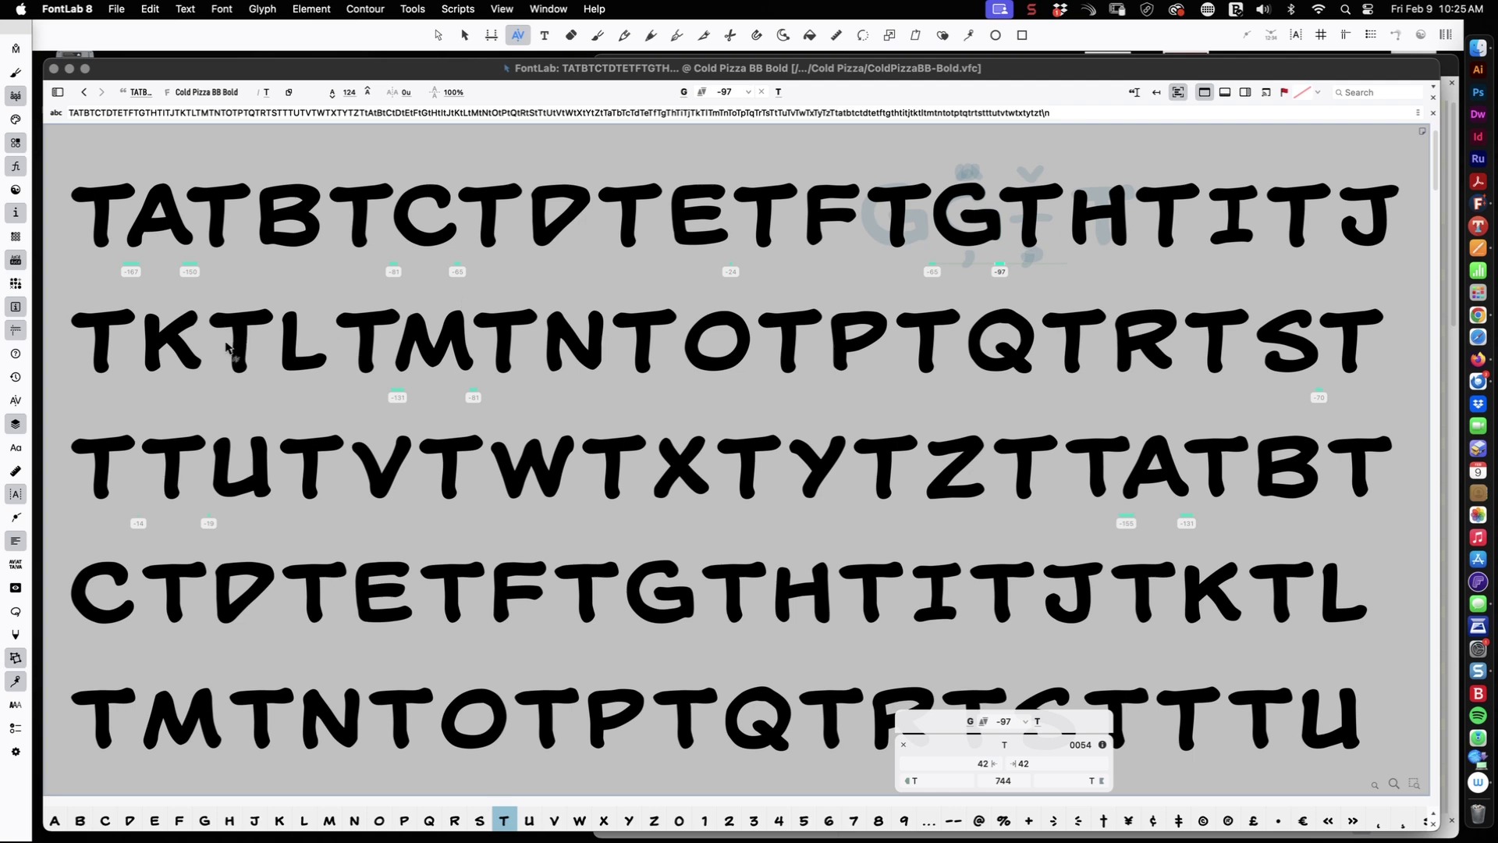
Step: Kern L/T to -145, tighten T/O, and set T/Q to -56 and T/S to -81
click(318, 366)
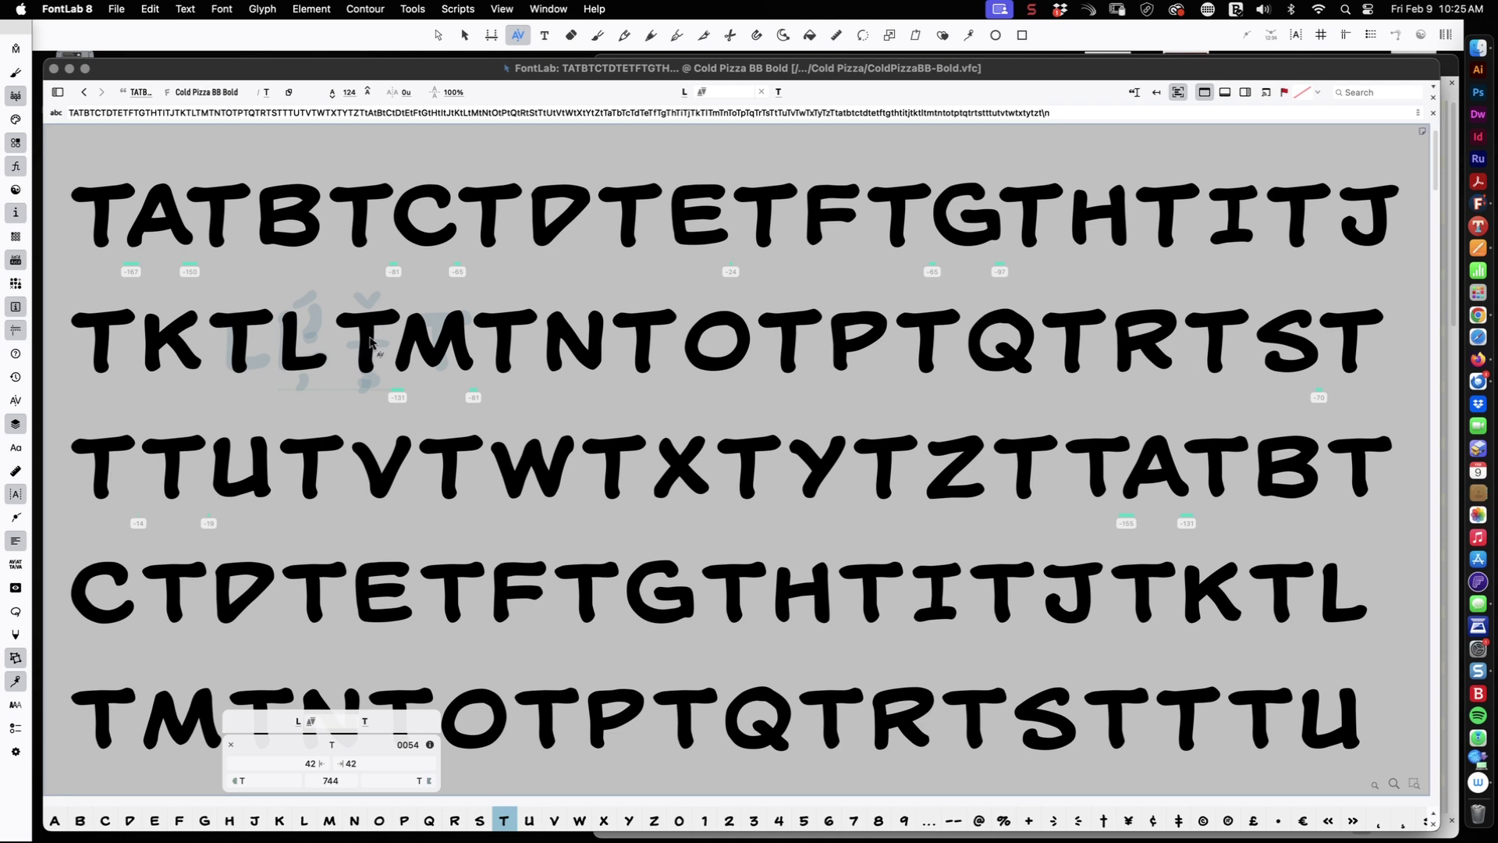
drag(370, 335, 355, 353)
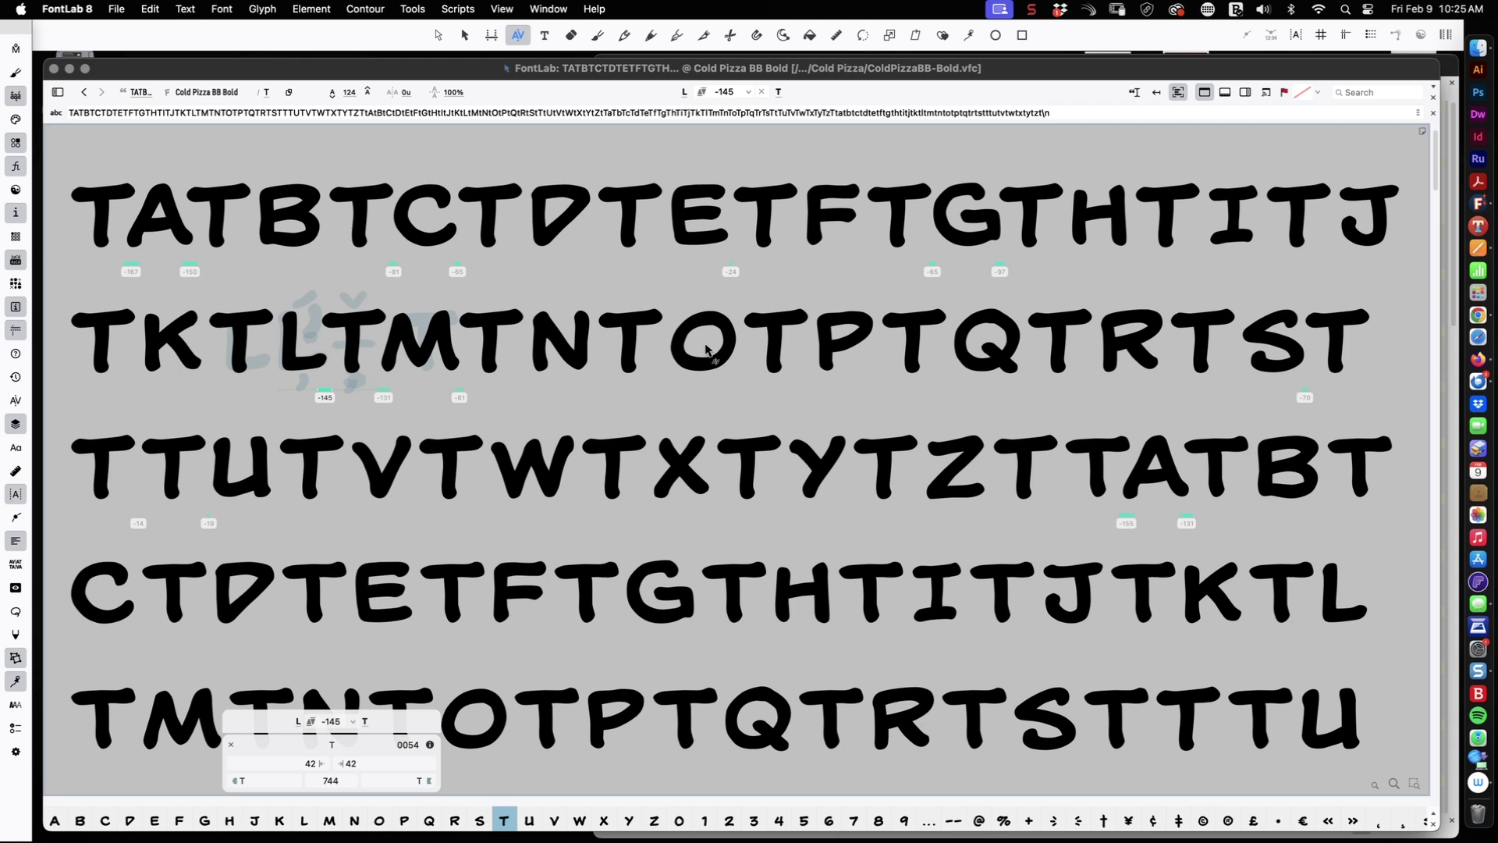
drag(706, 349, 700, 355)
drag(1006, 357, 977, 355)
drag(1074, 349, 1065, 343)
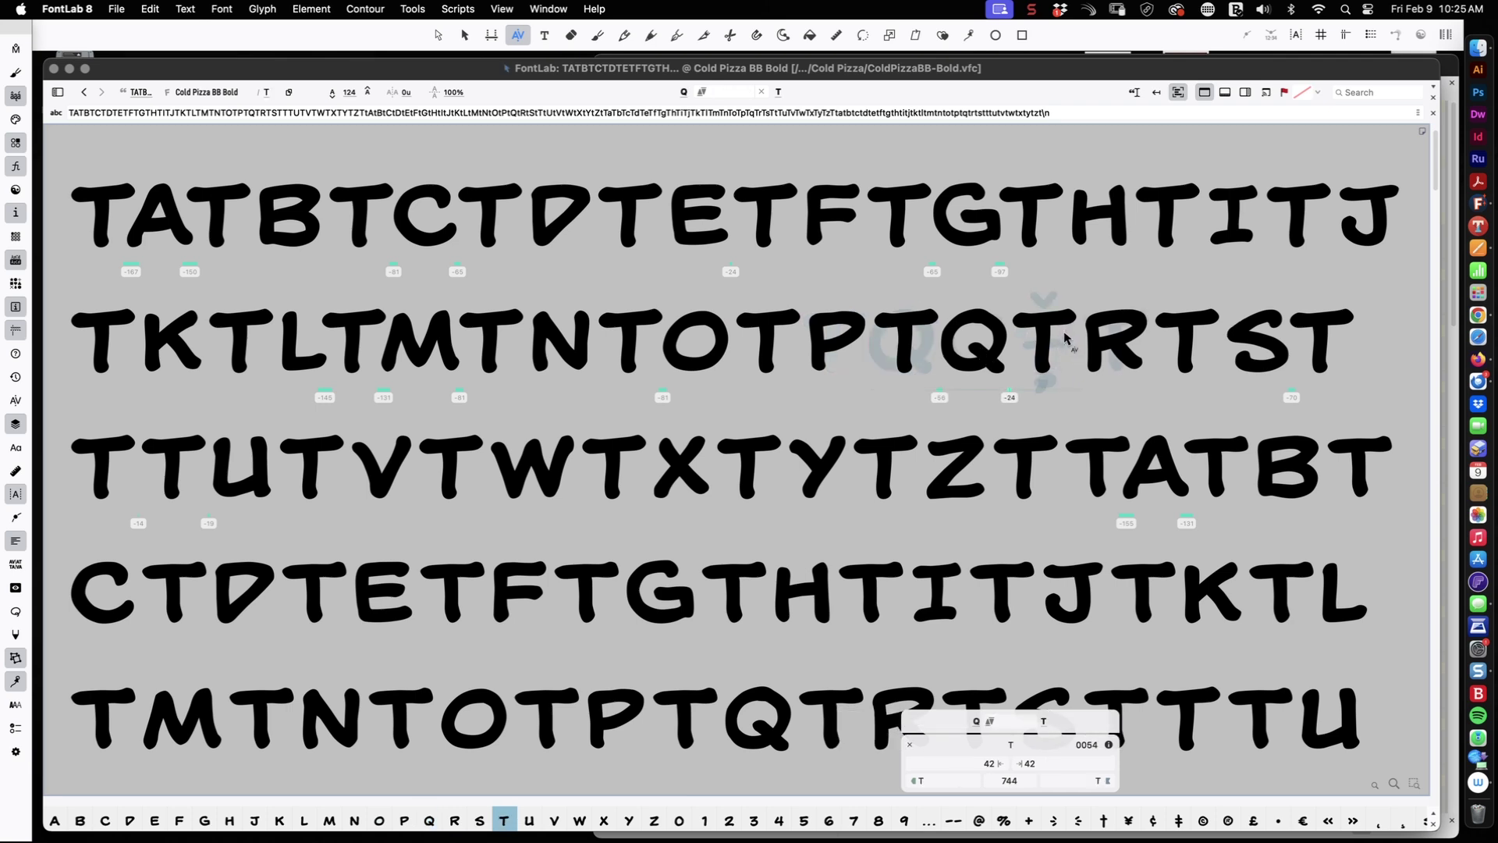
click(1214, 365)
drag(1214, 364, 1206, 353)
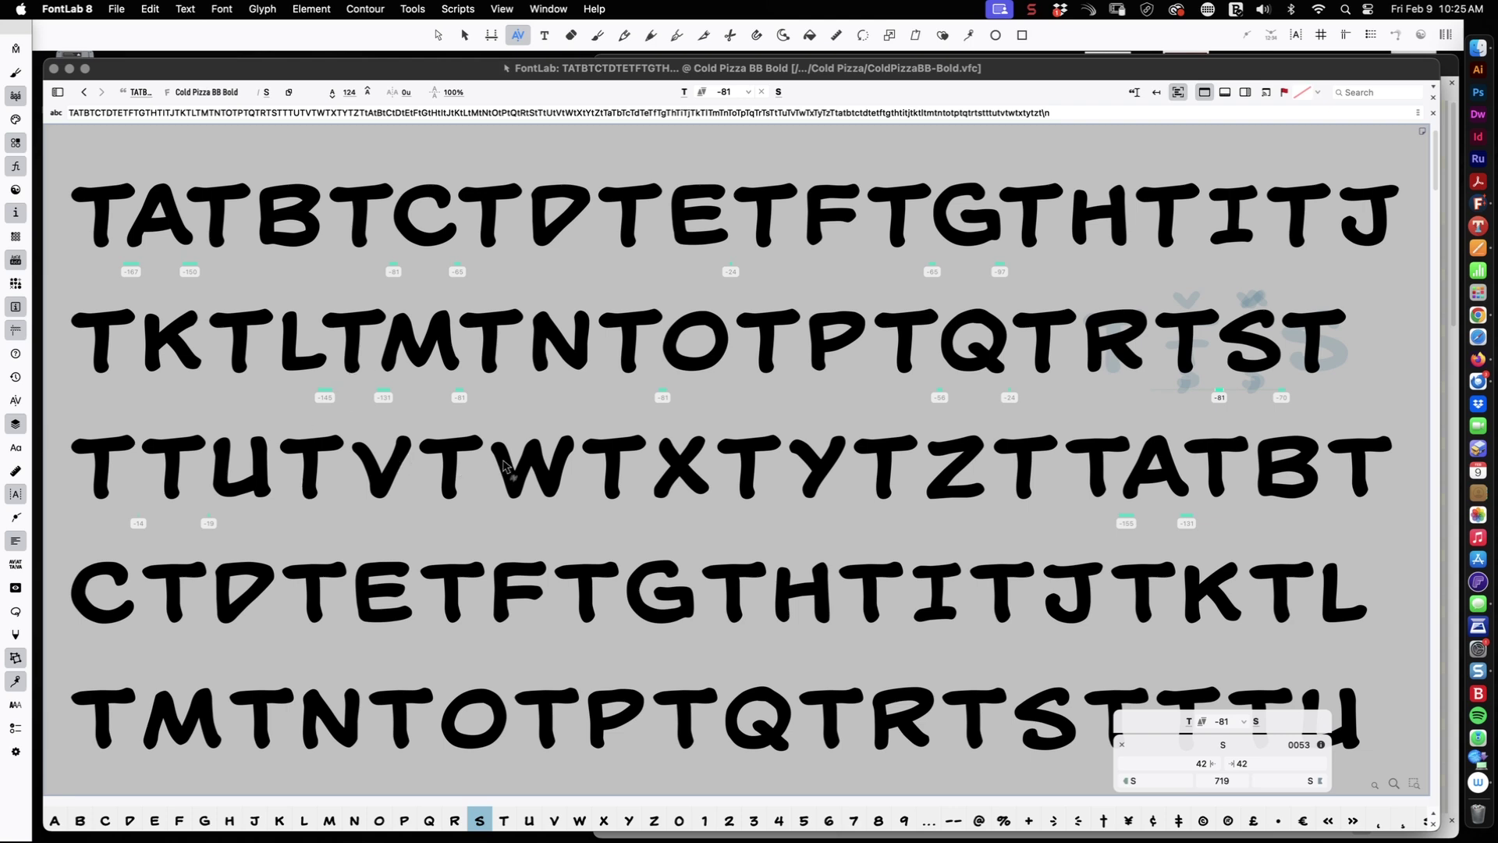
Step: Kern T/X to -40 and the C/T pair starting row 4 to -56
click(675, 465)
drag(676, 466, 673, 468)
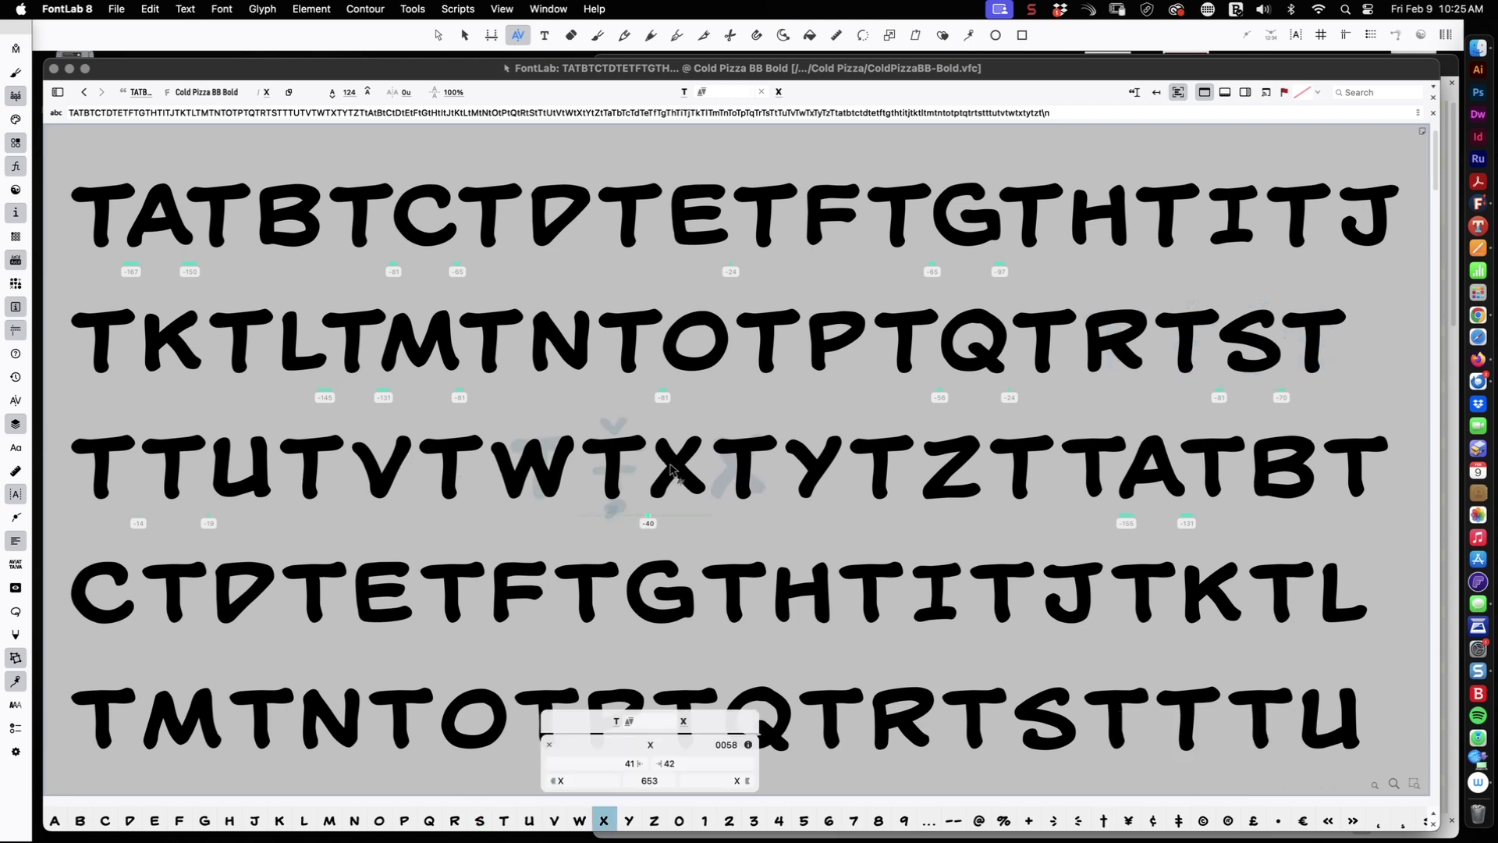
click(1077, 468)
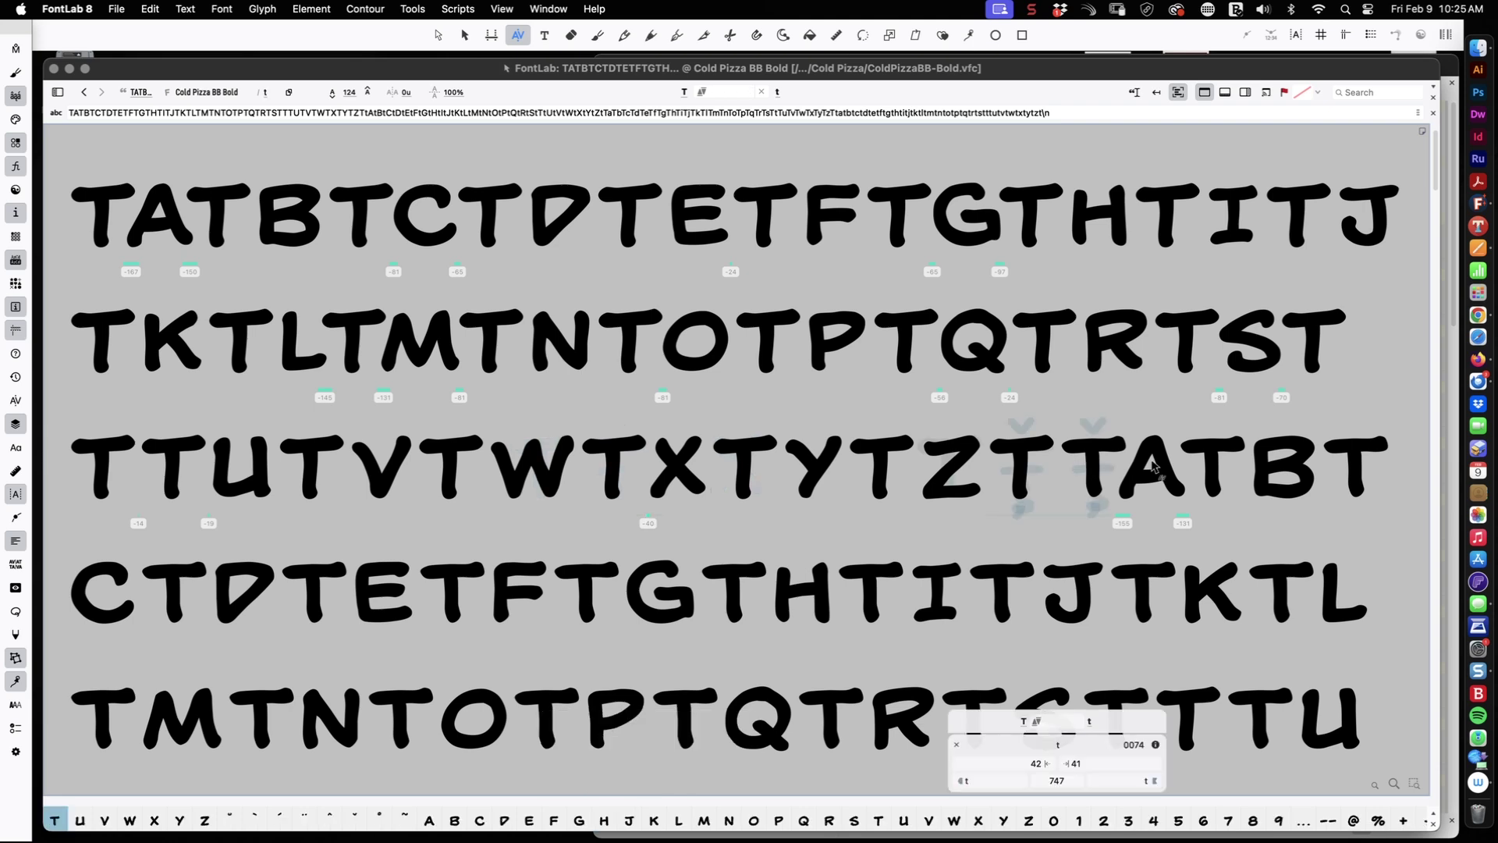
click(212, 599)
drag(212, 599, 192, 594)
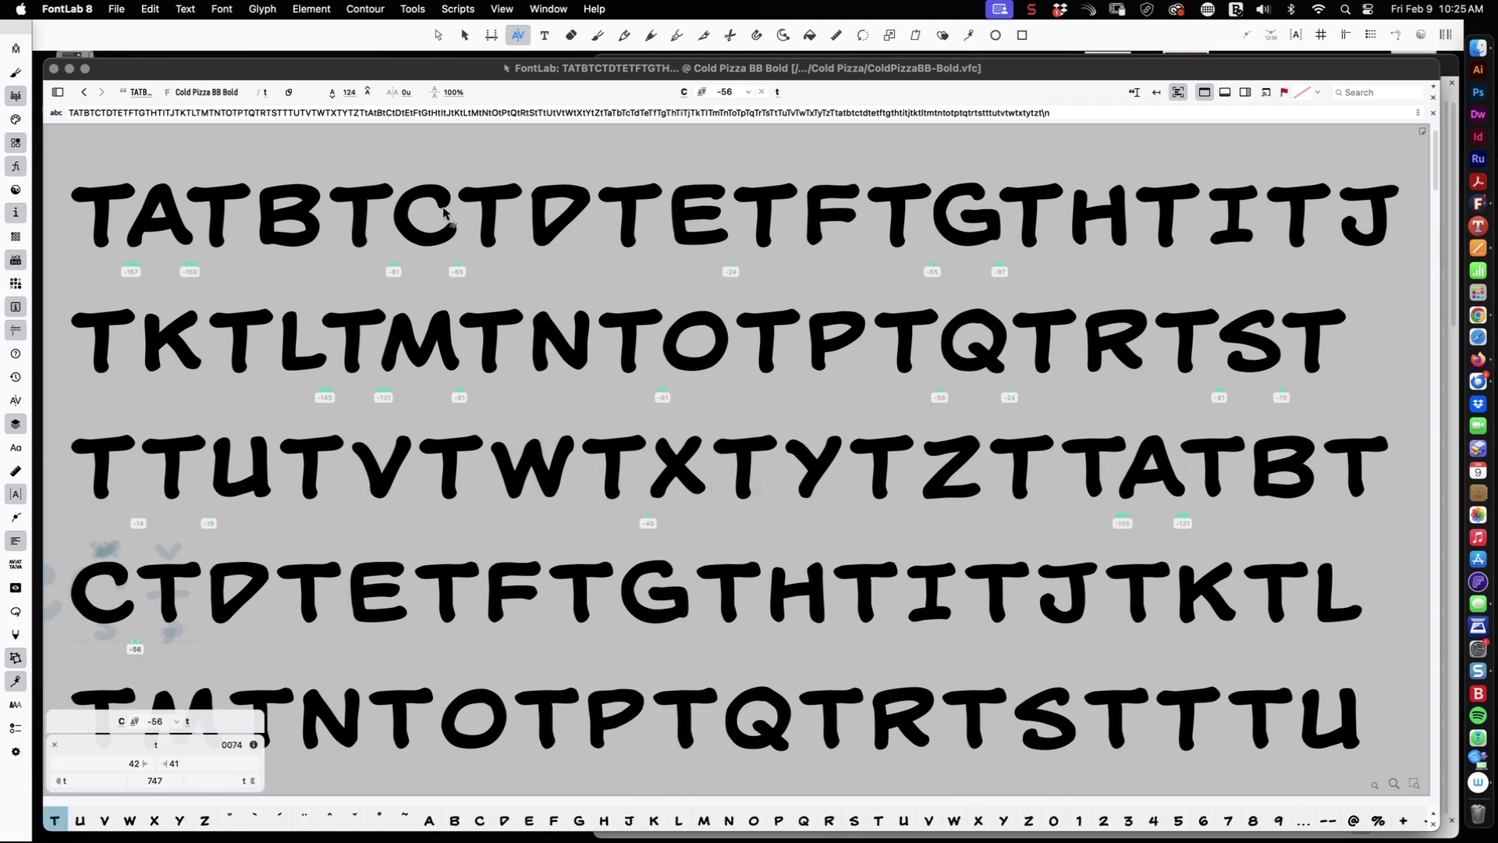
Step: At text size 165, tighten T/C, kern T/G to -24 and G/T to -103
click(369, 92)
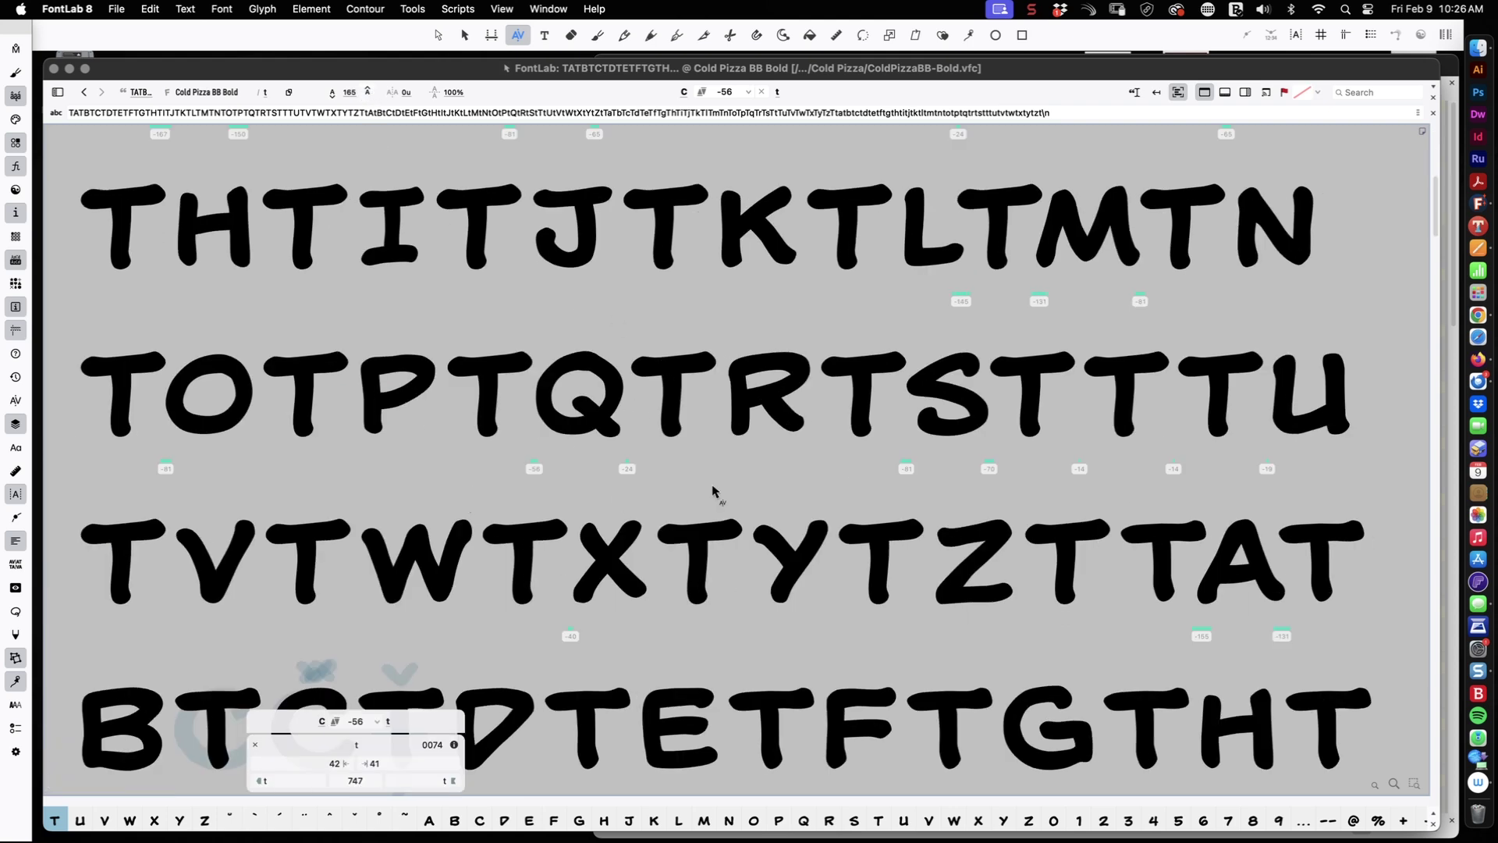
scroll(843, 474, down, 4)
scroll(843, 474, down, 2)
click(304, 449)
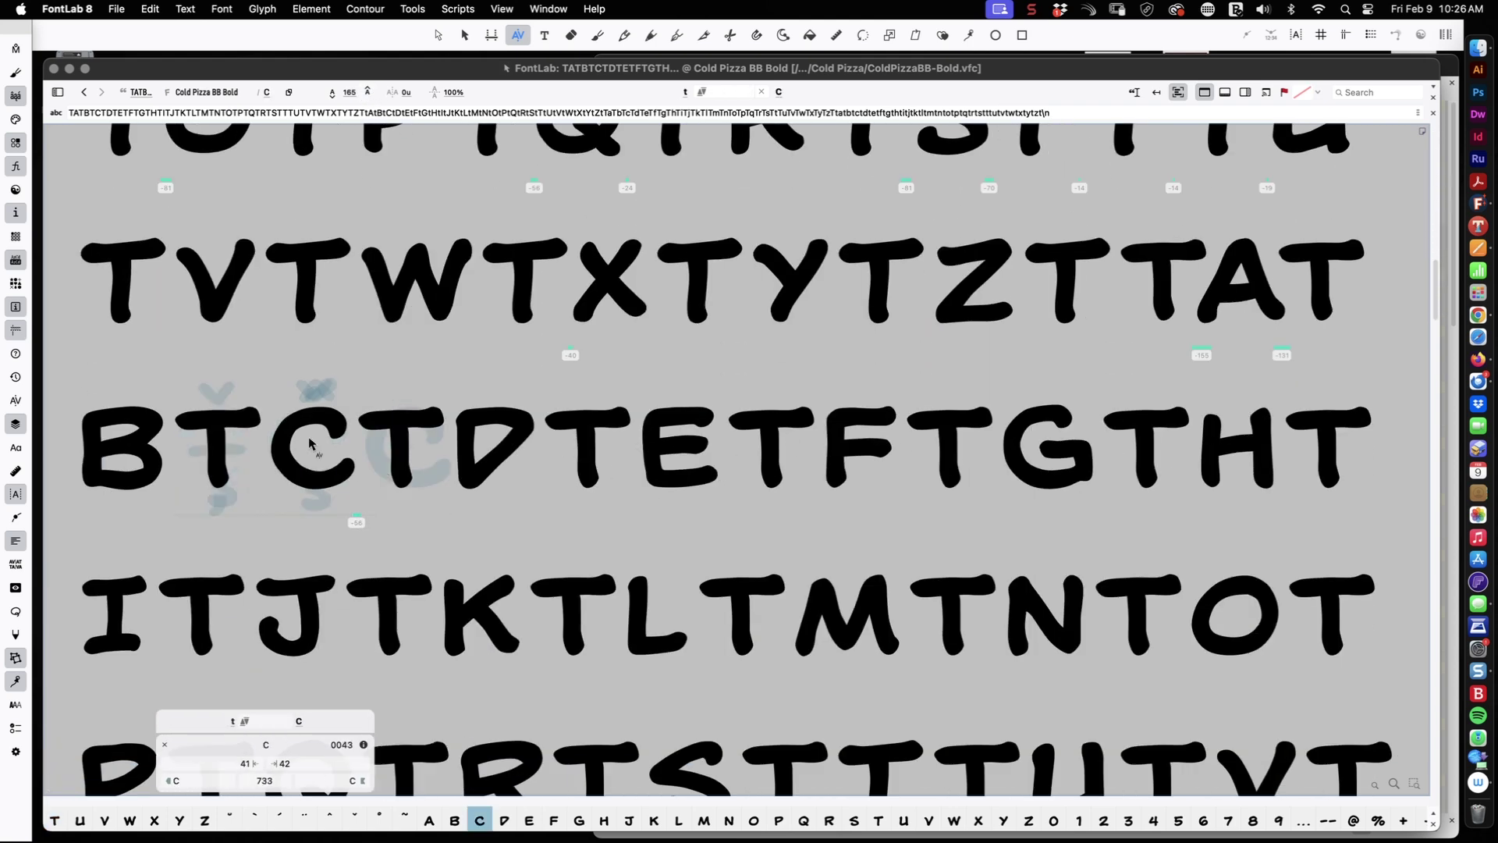
drag(316, 450, 312, 450)
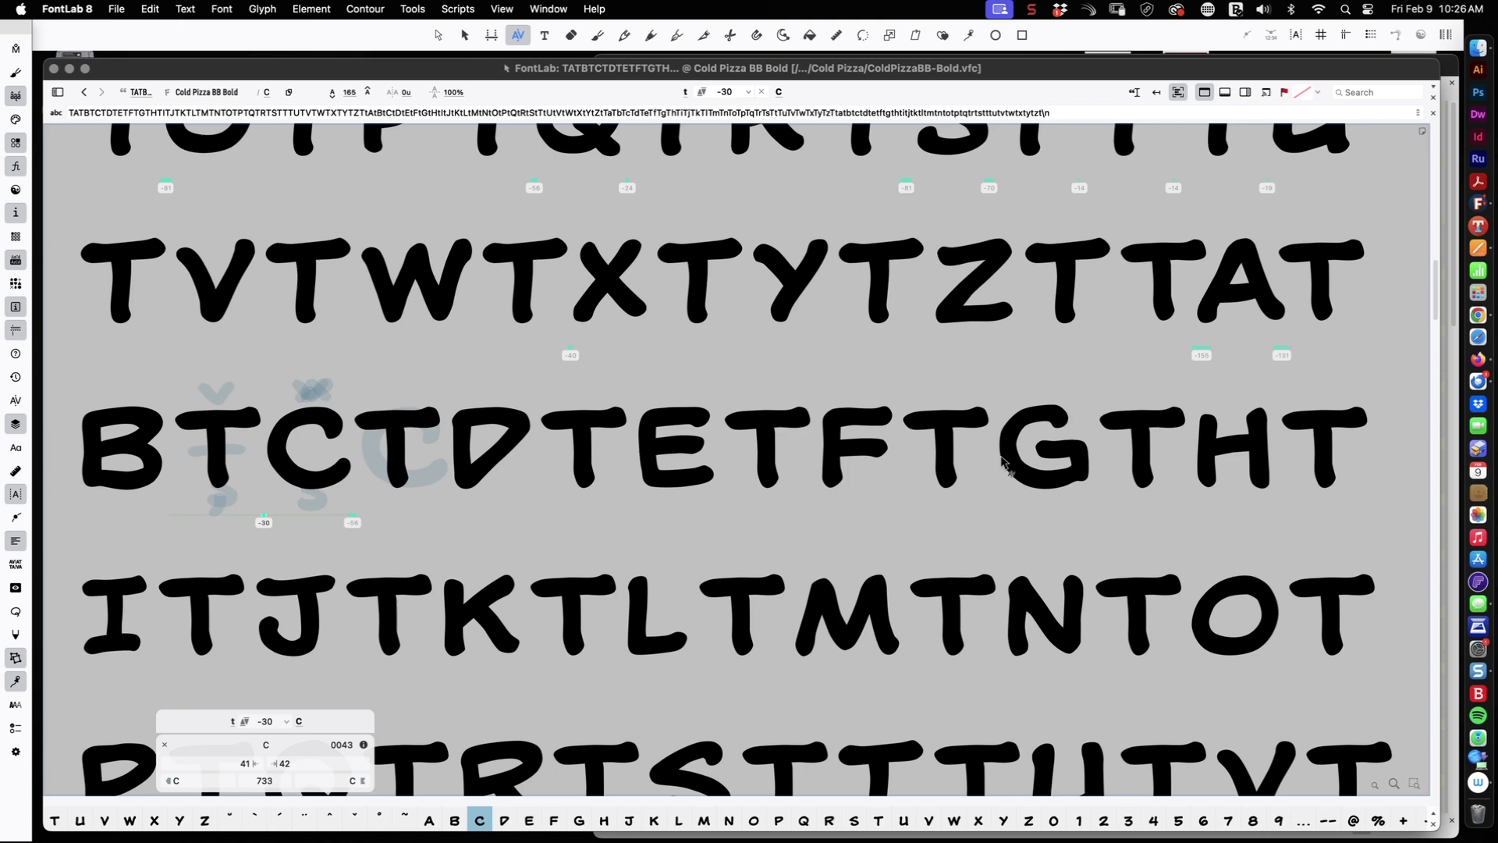
click(1031, 451)
drag(1115, 442, 1100, 442)
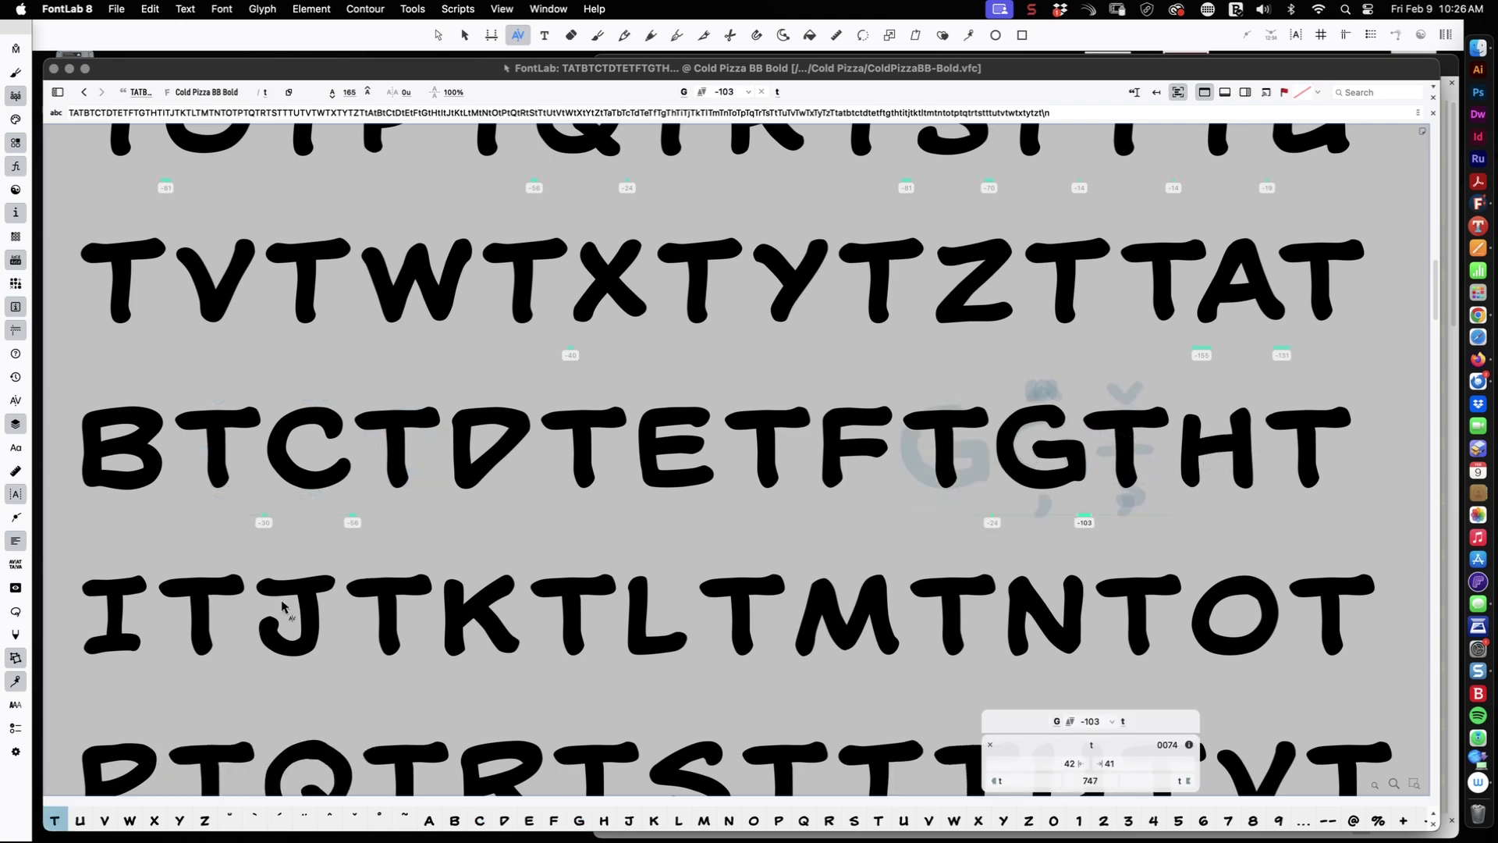
Step: Kern K/T to -36, L/T to -188, T/M to -91 and T/O to -73
click(568, 607)
drag(567, 607, 563, 608)
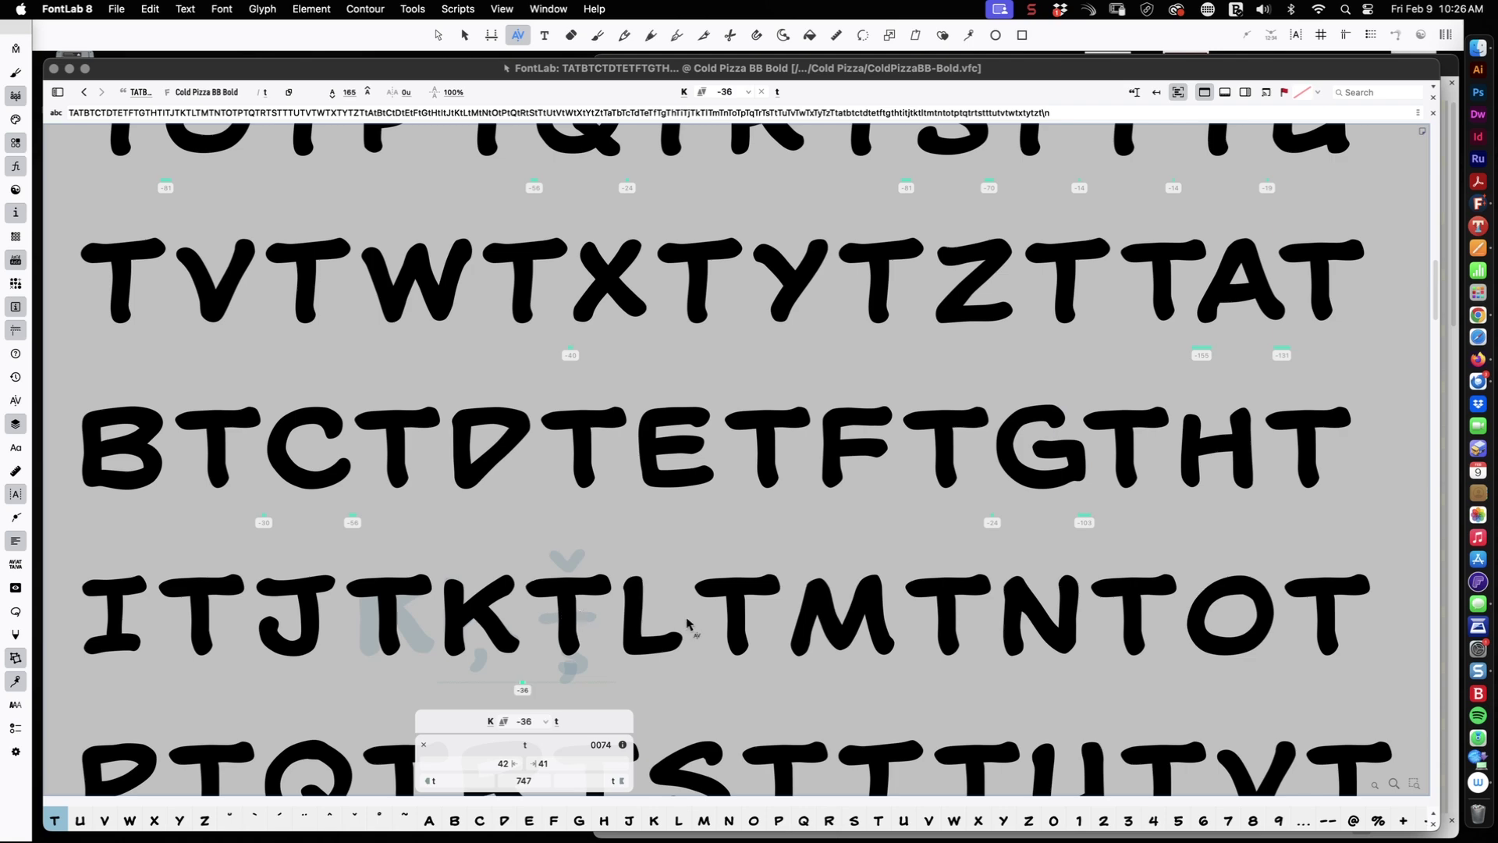
click(744, 605)
drag(743, 605, 721, 617)
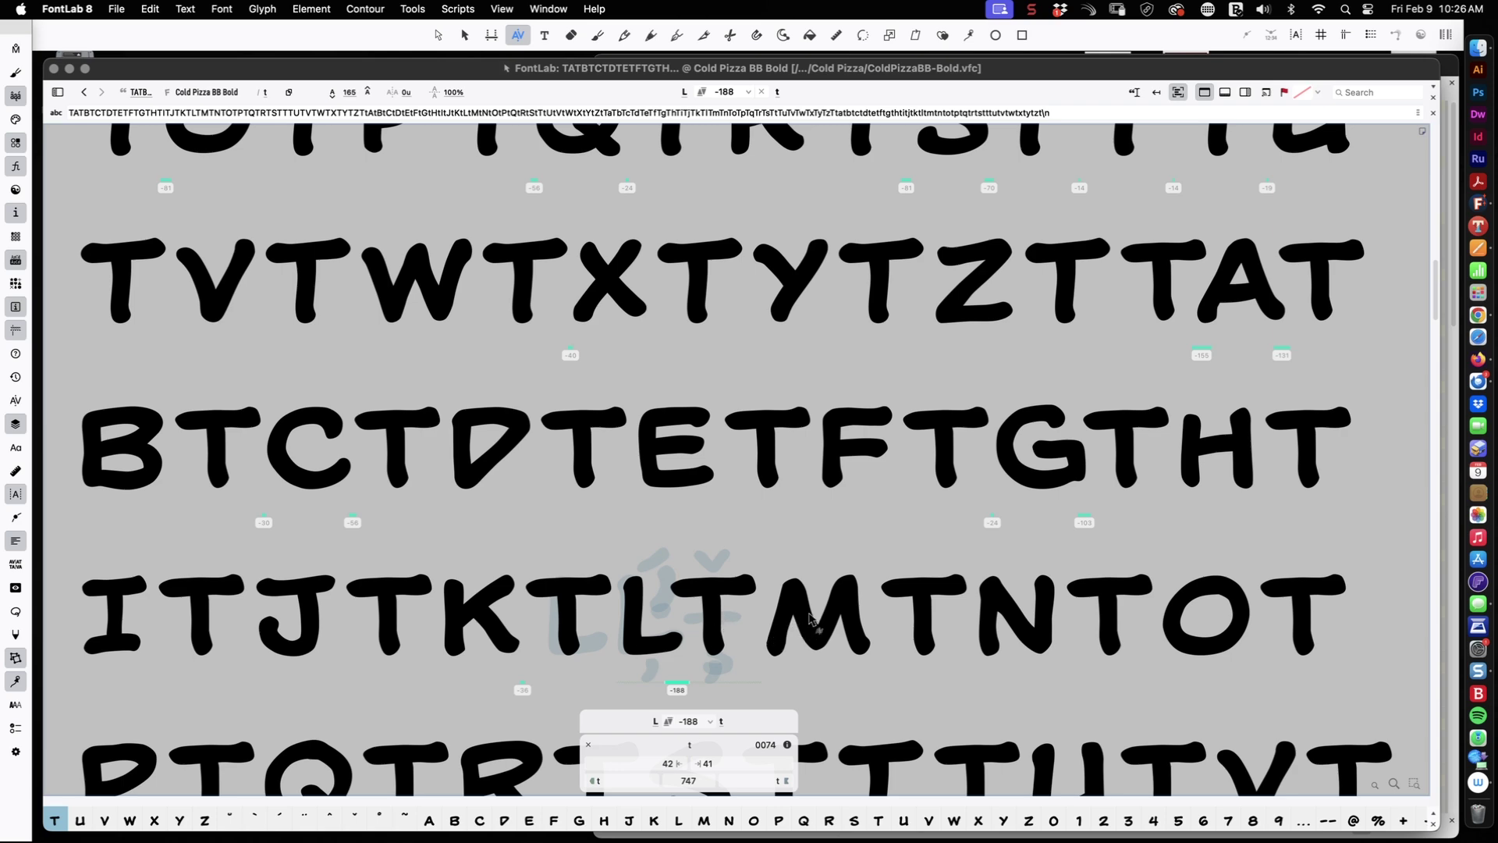
drag(814, 617, 804, 623)
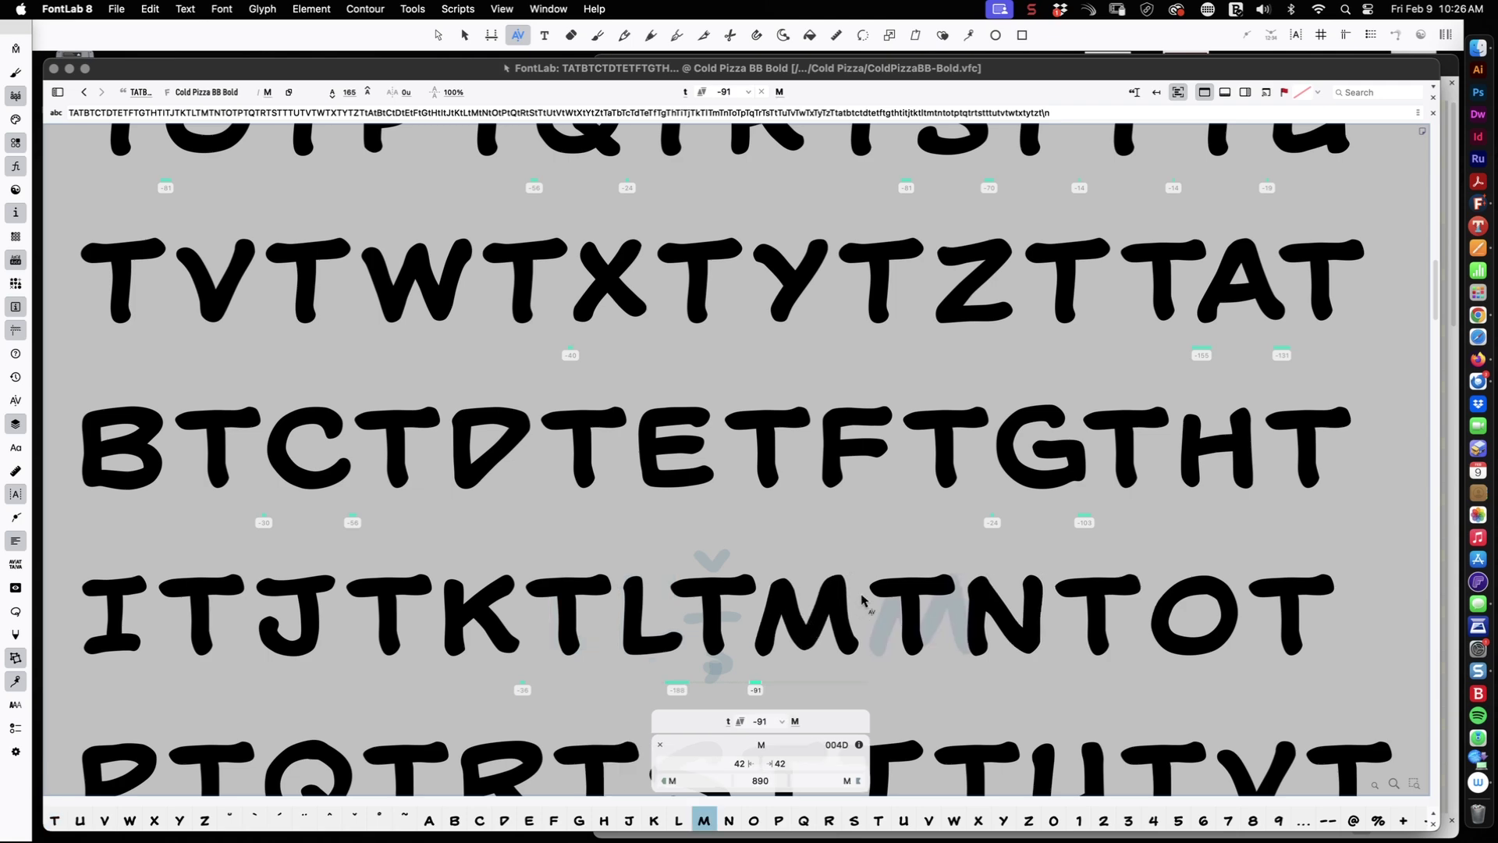
drag(914, 592, 905, 595)
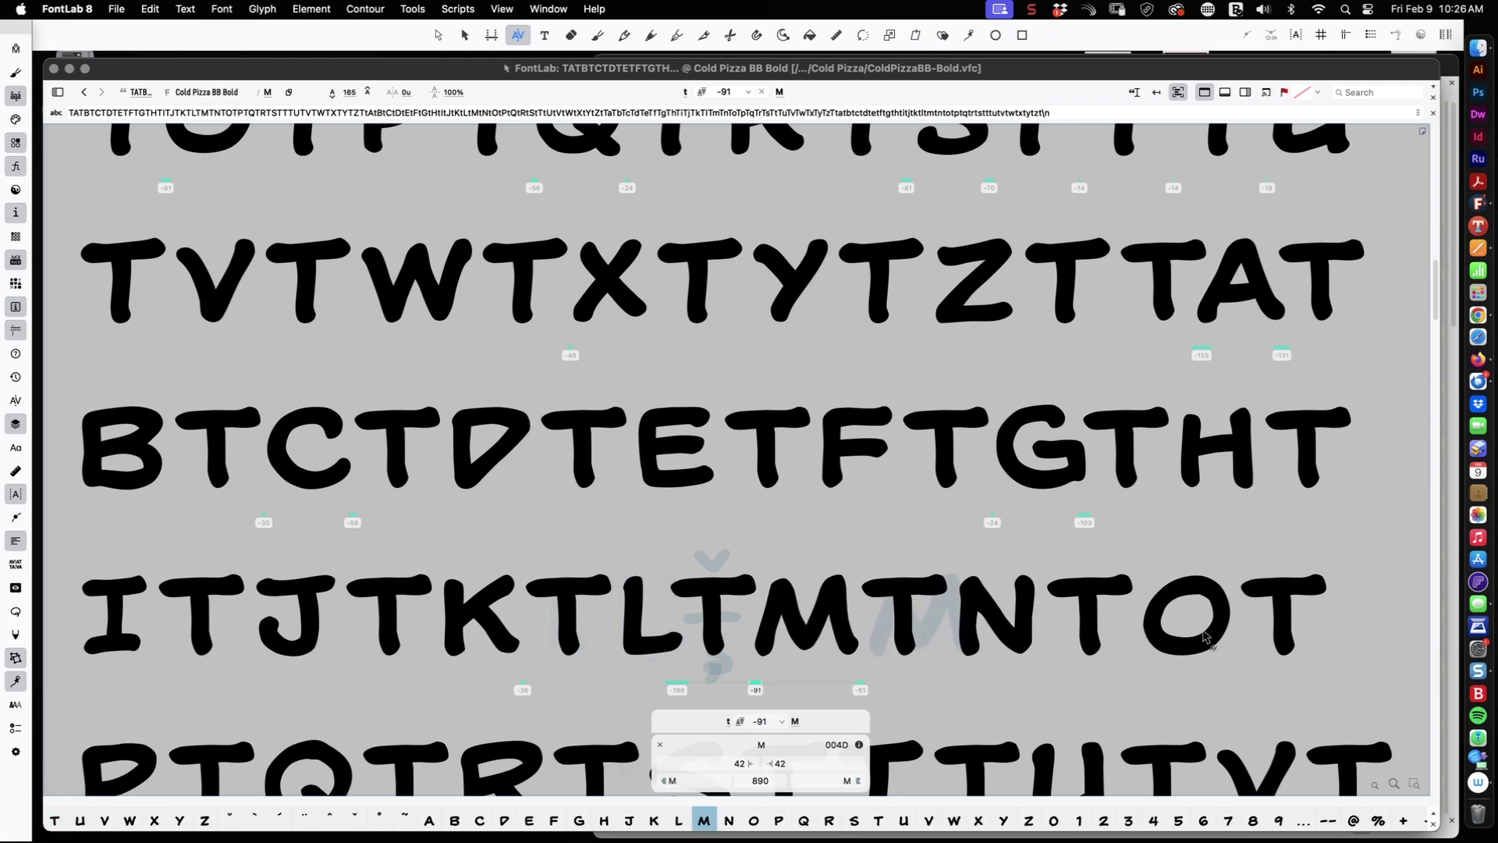
drag(1208, 634, 1198, 634)
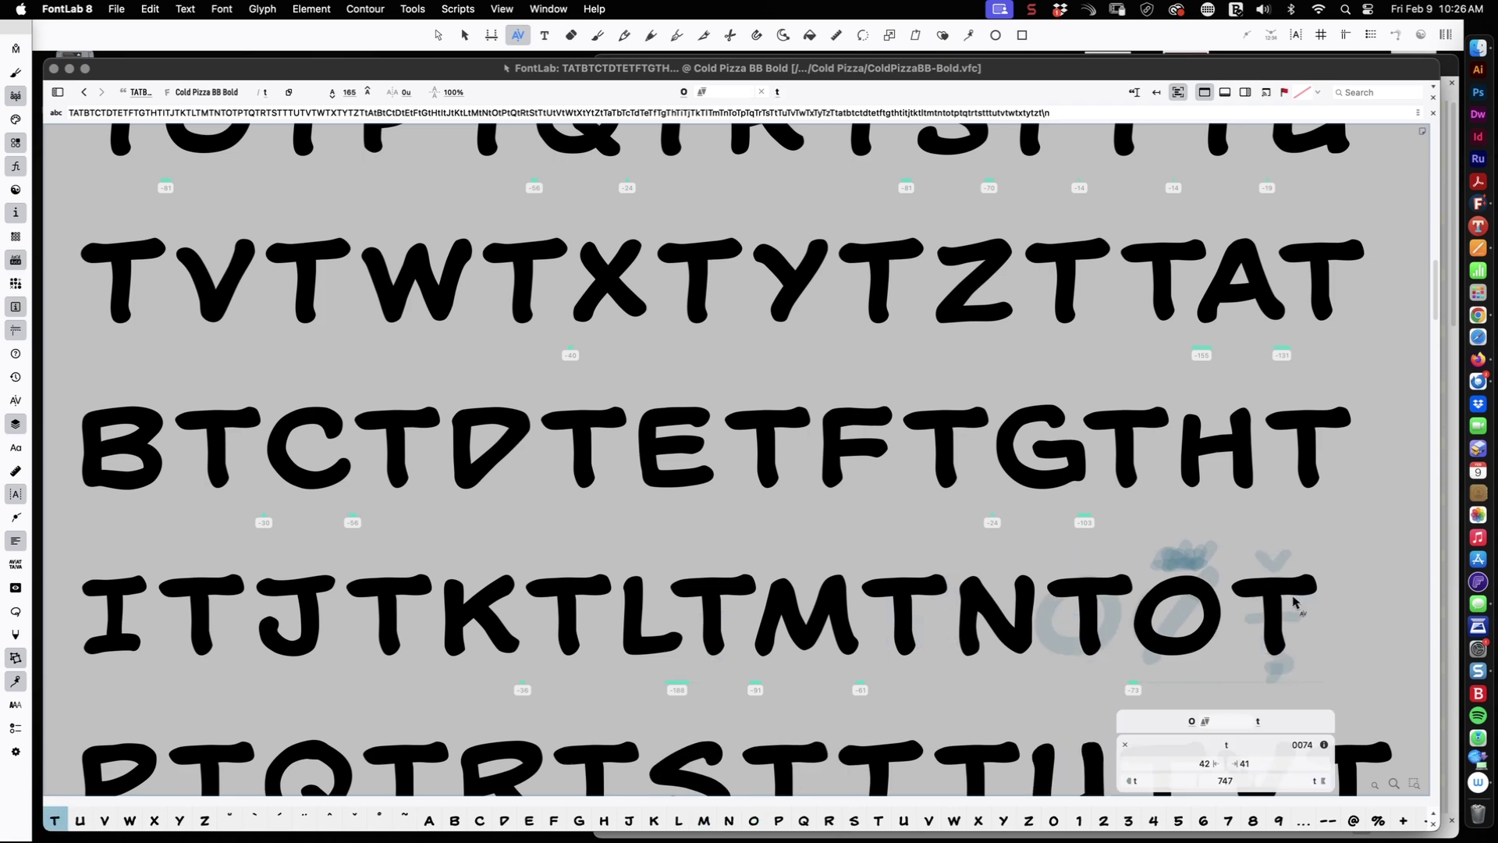
drag(1293, 602, 1290, 603)
Step: Kern T/Q to -42, Q/T to -12, tighten T/S, and set U/T to -48
scroll(993, 569, down, 5)
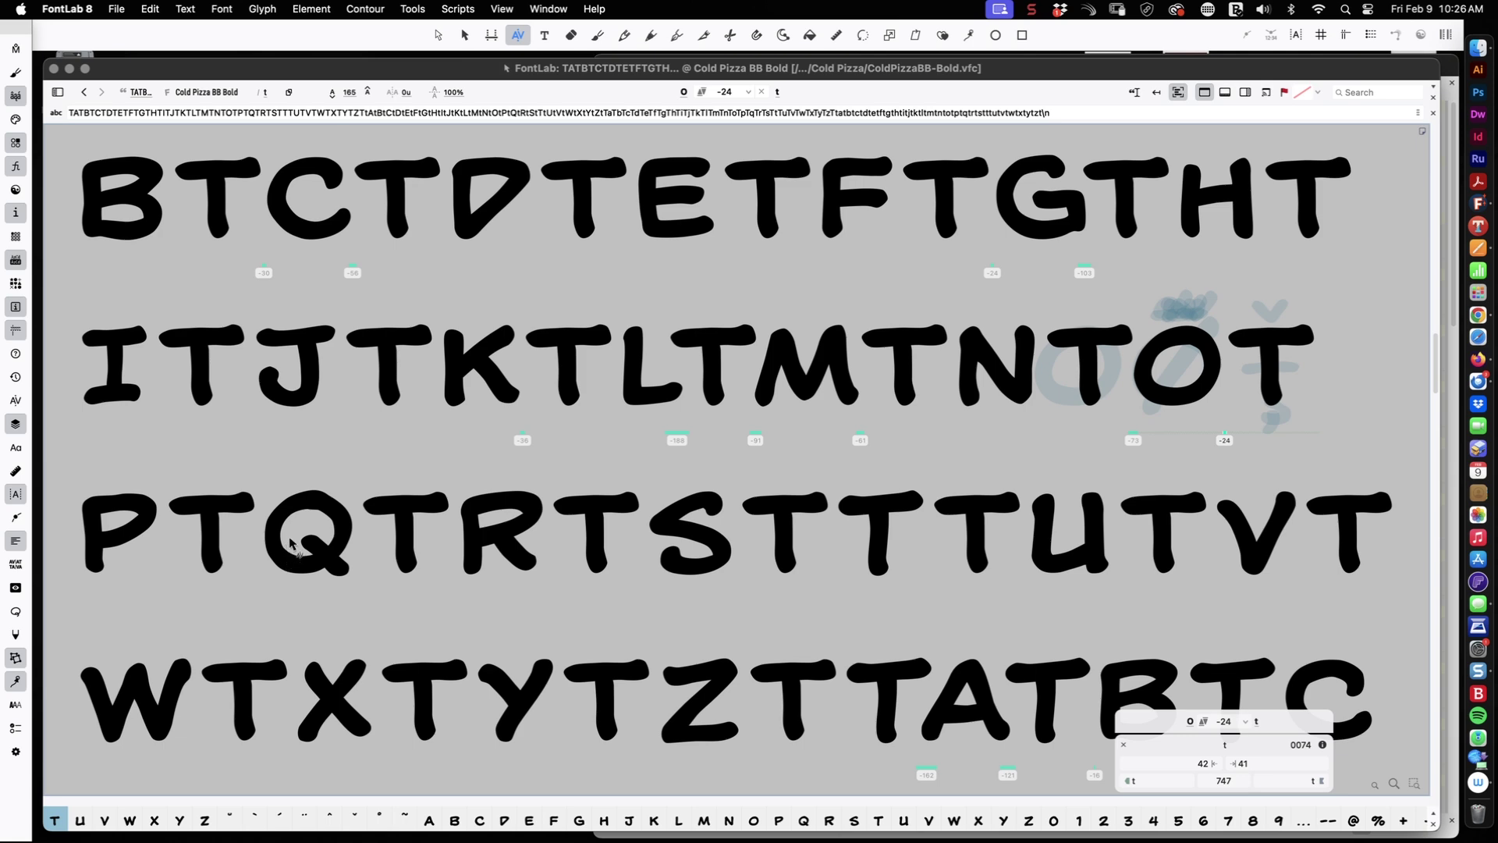
drag(323, 533, 317, 533)
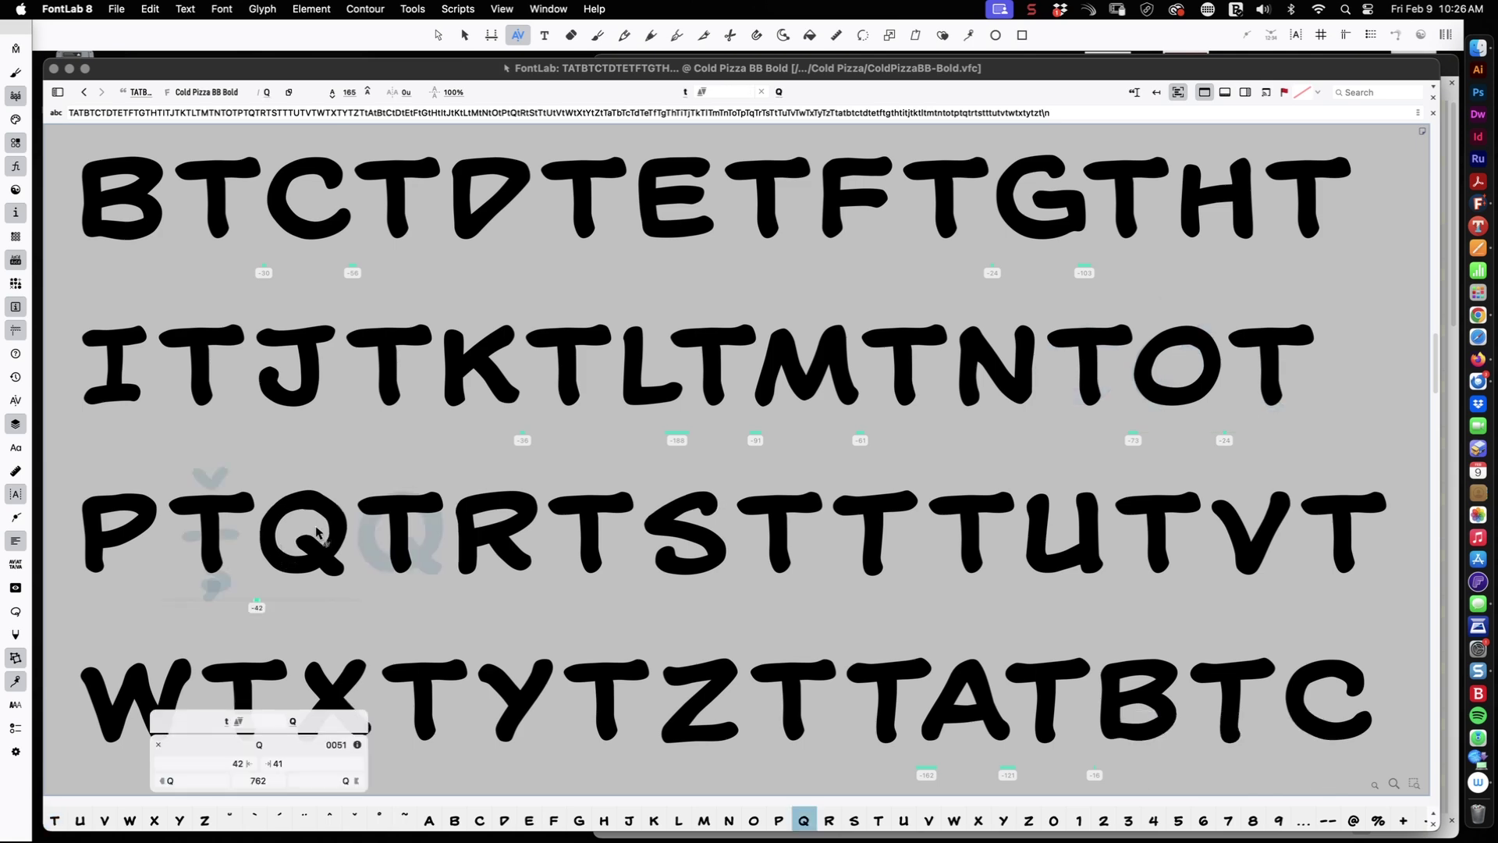
drag(422, 538, 426, 532)
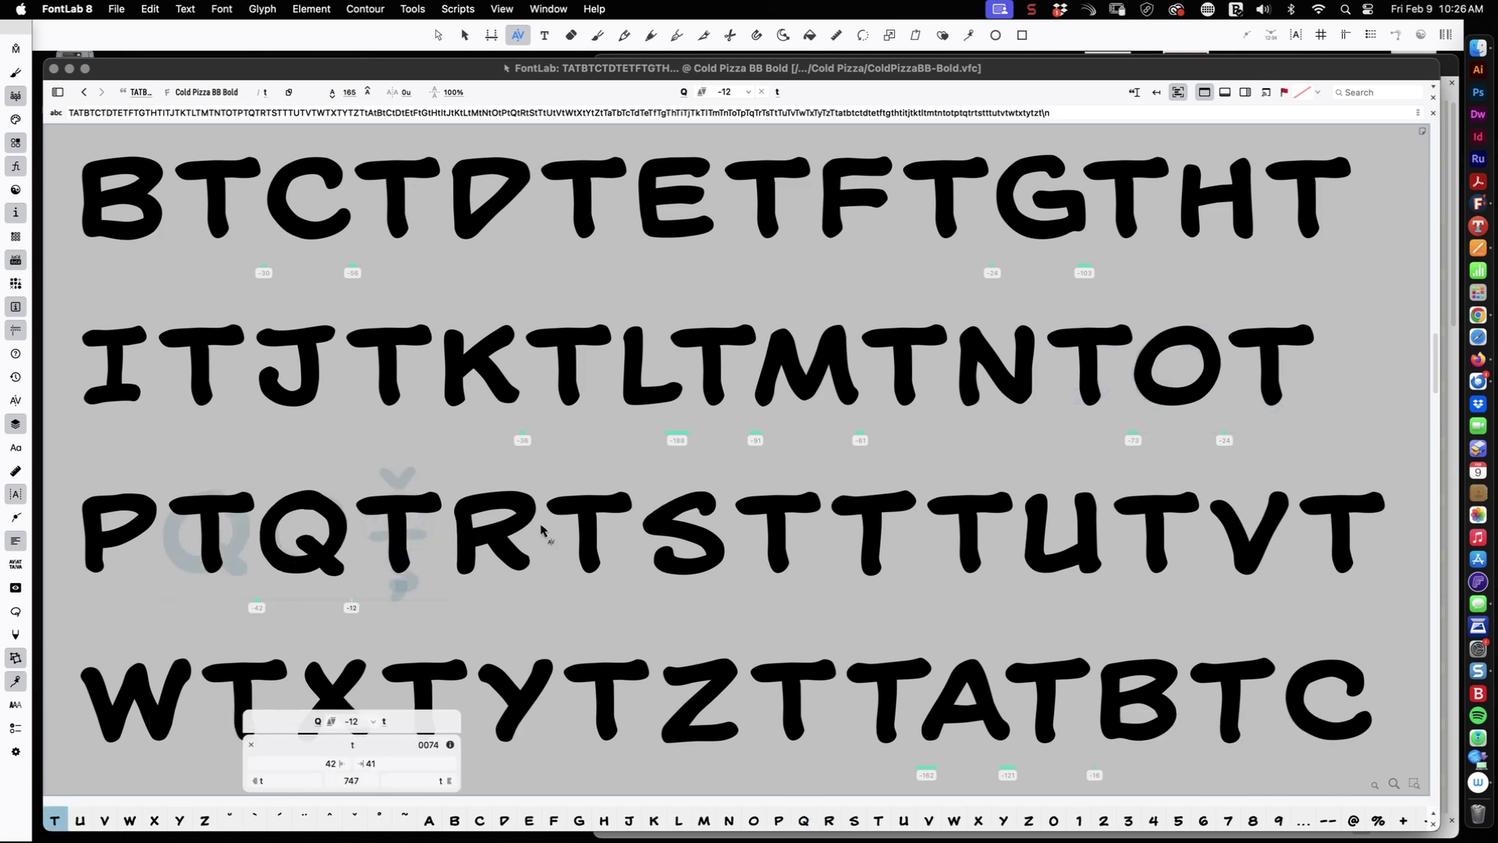
drag(694, 533, 762, 533)
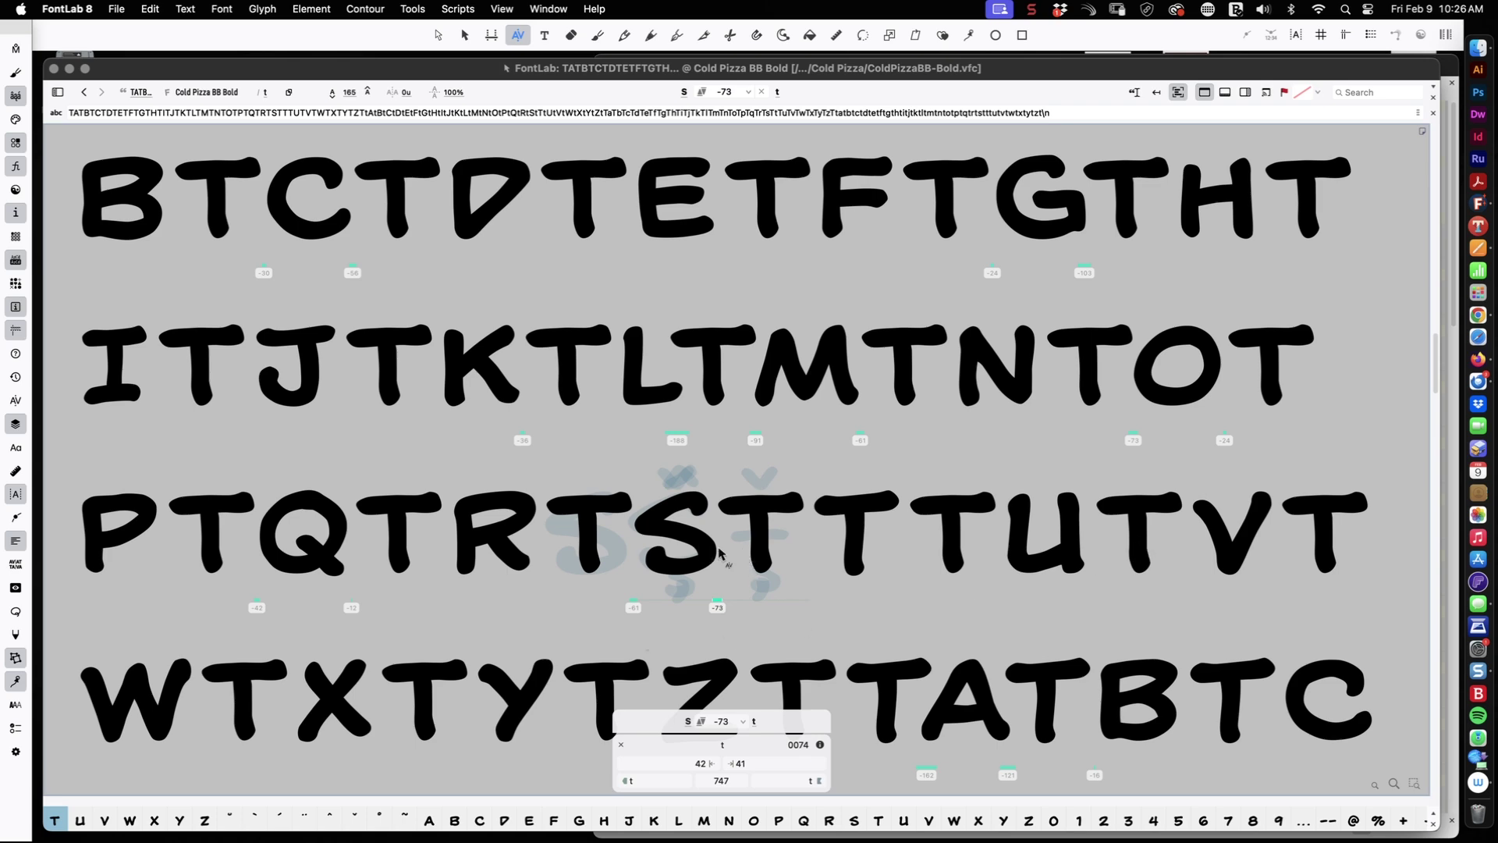
drag(1133, 534, 1125, 533)
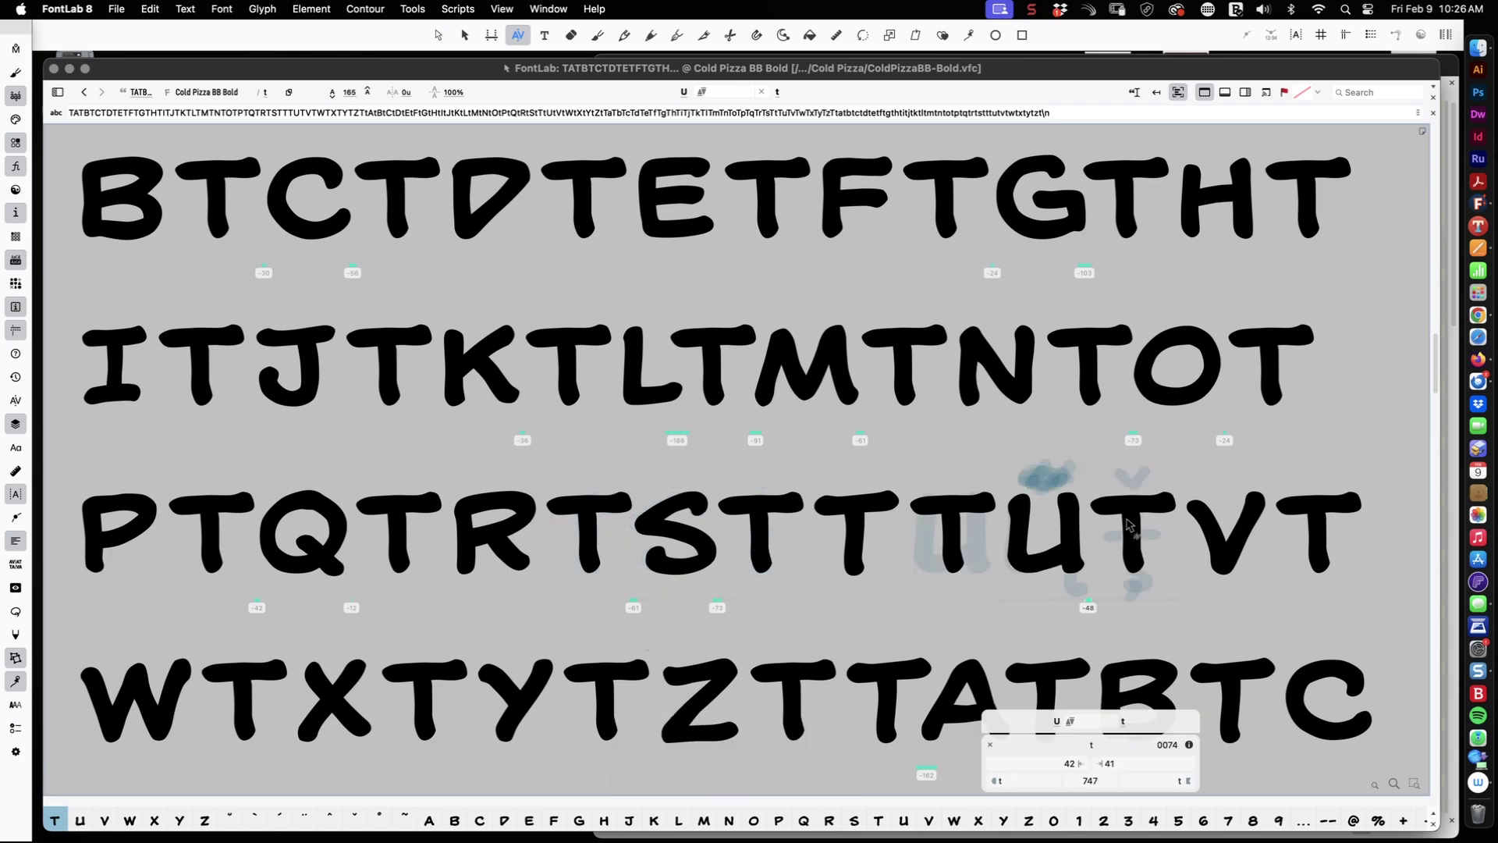
Step: Kern T/X to -36, T/Z to -30, T/C to -36, and tighten C/T on line 4
scroll(1081, 509, down, 5)
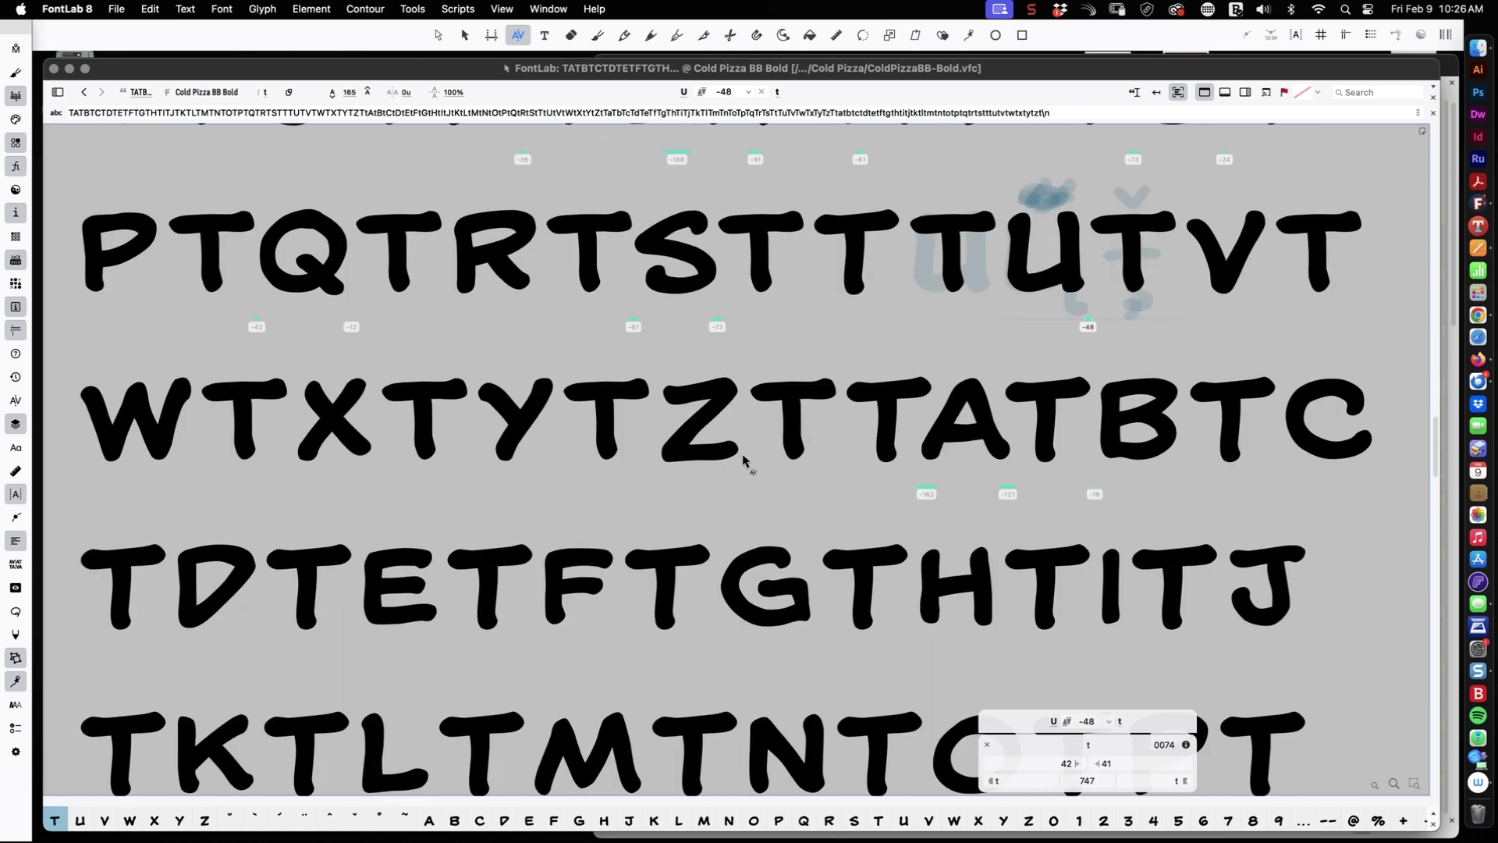
drag(372, 413, 384, 429)
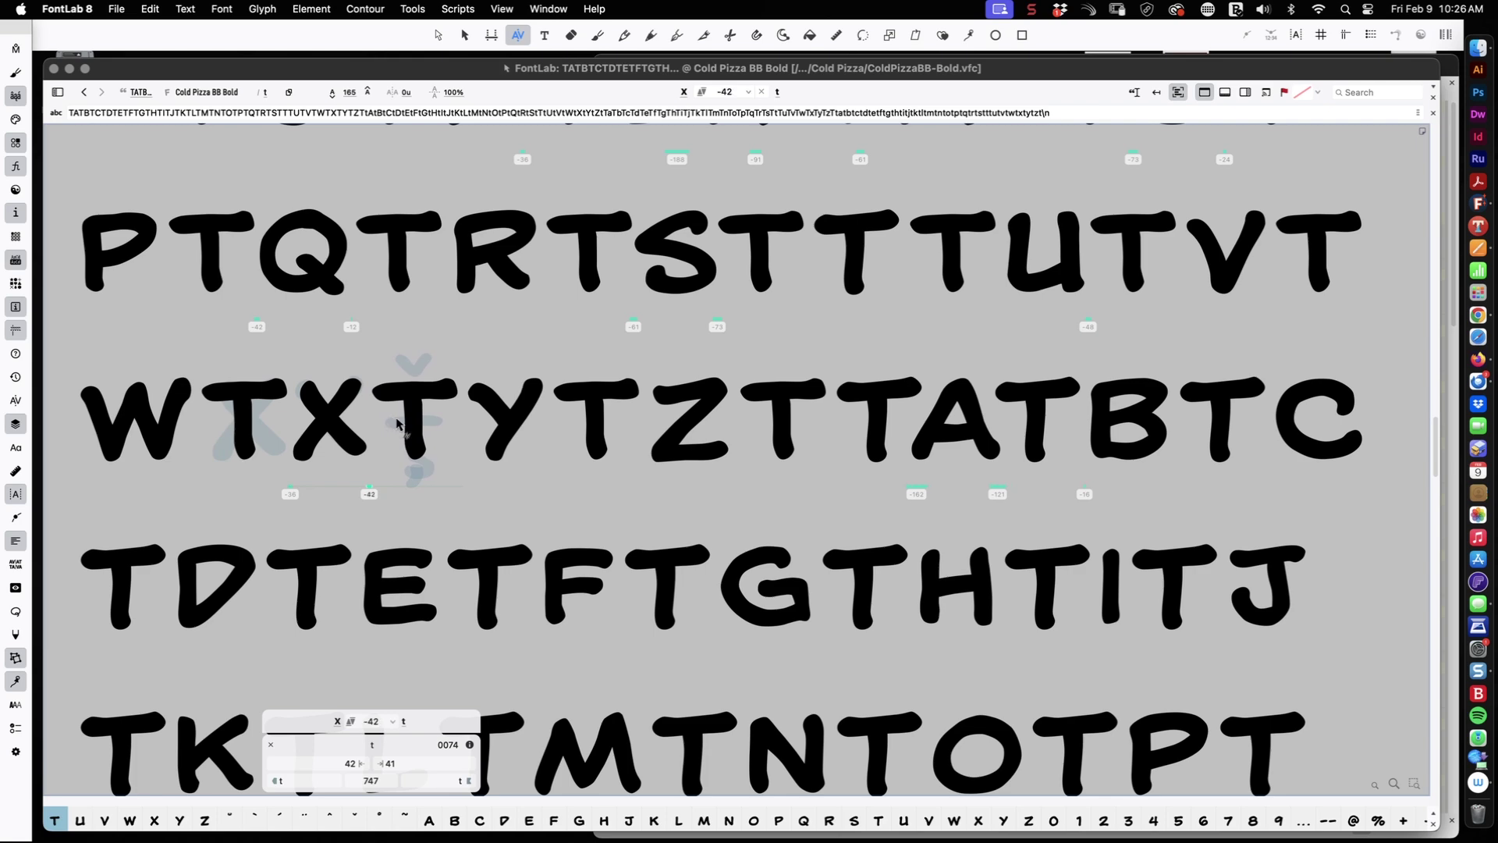
drag(710, 434, 702, 427)
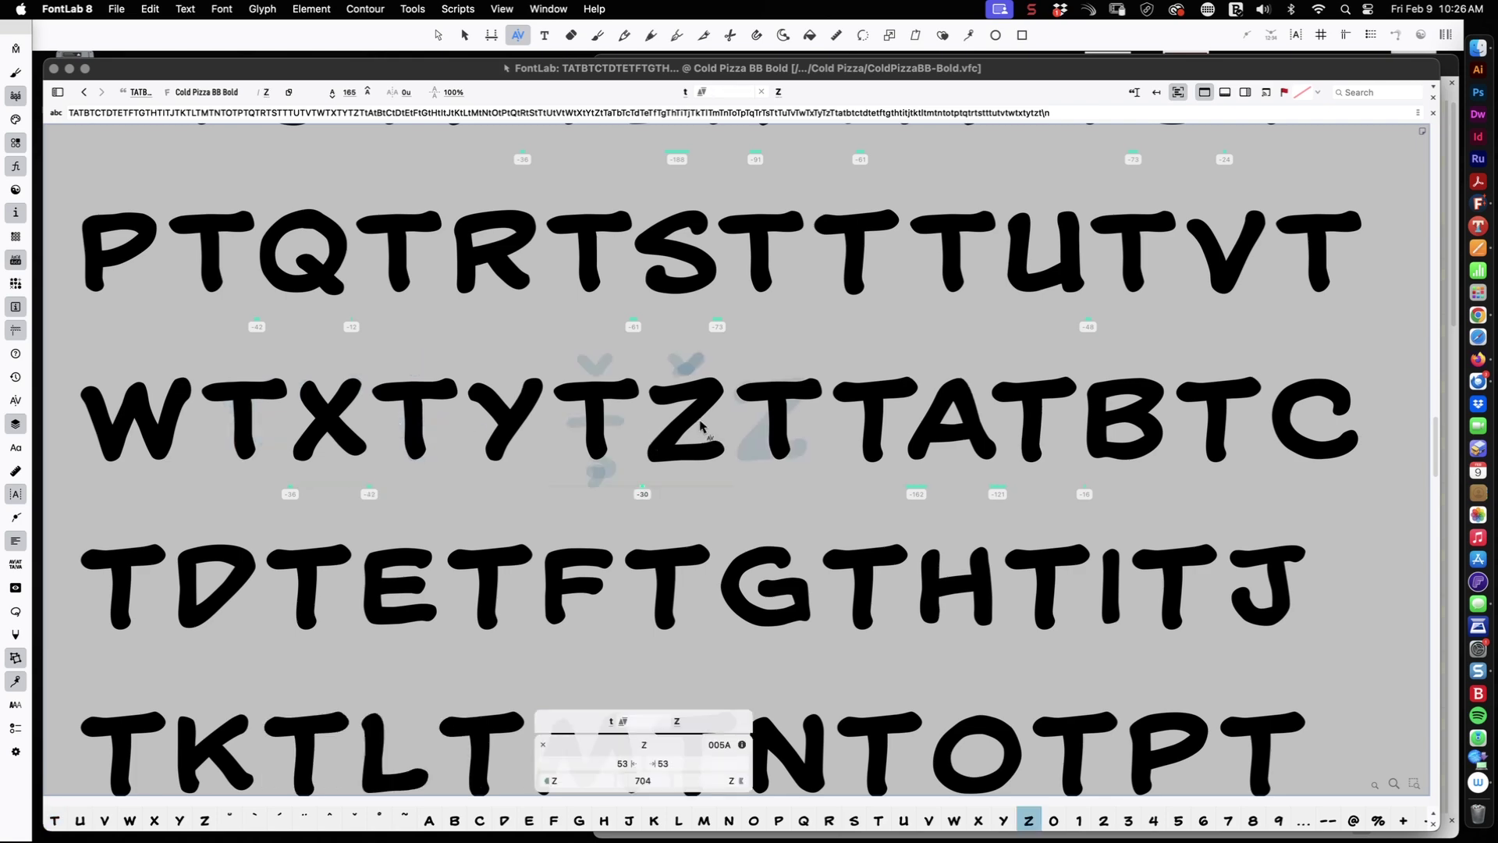
drag(1303, 419, 1300, 422)
scroll(338, 97, down, 5)
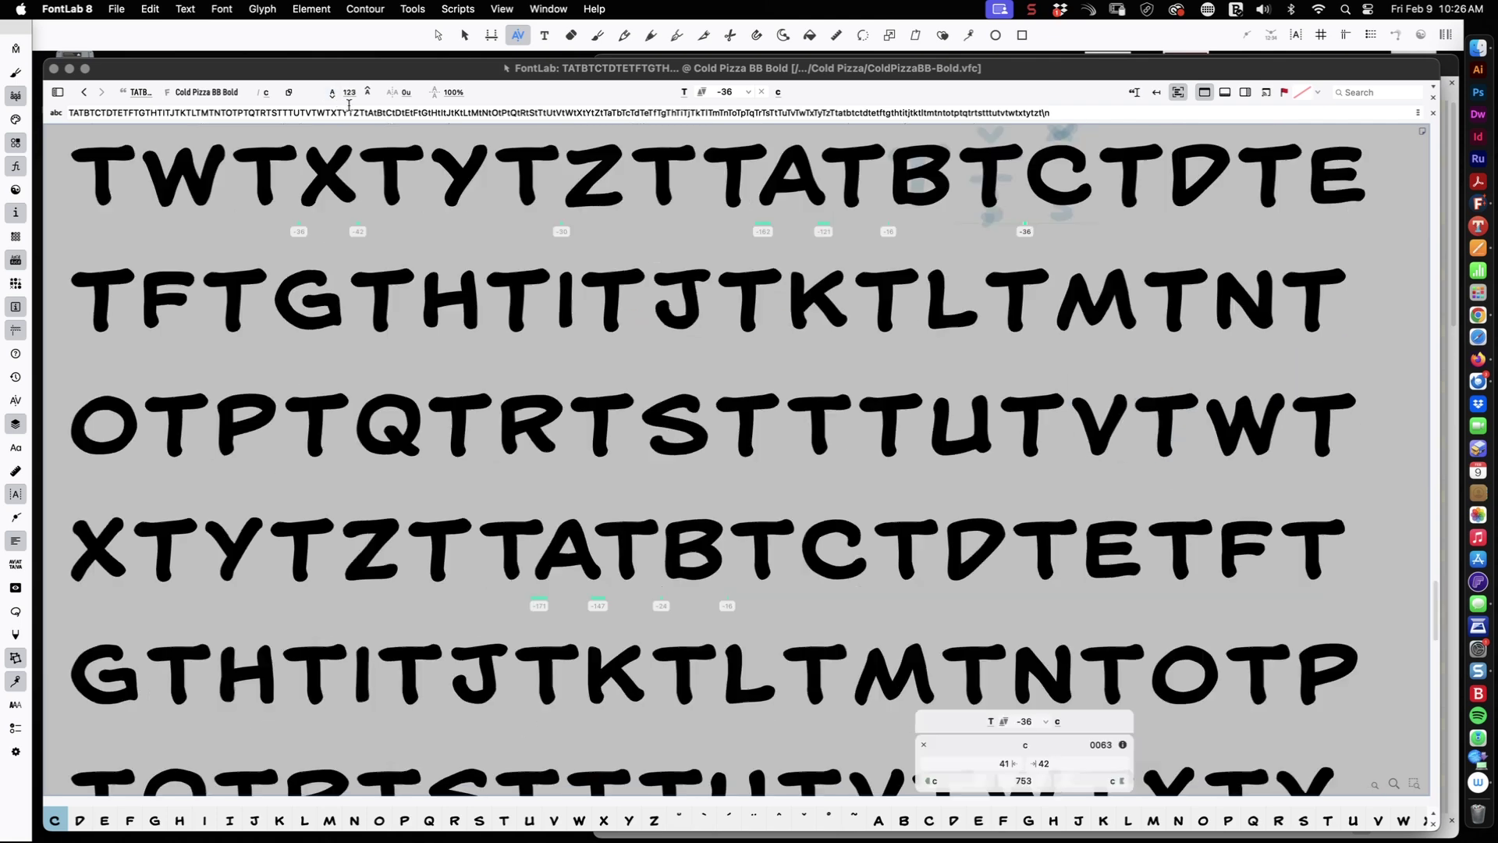
drag(894, 542, 909, 554)
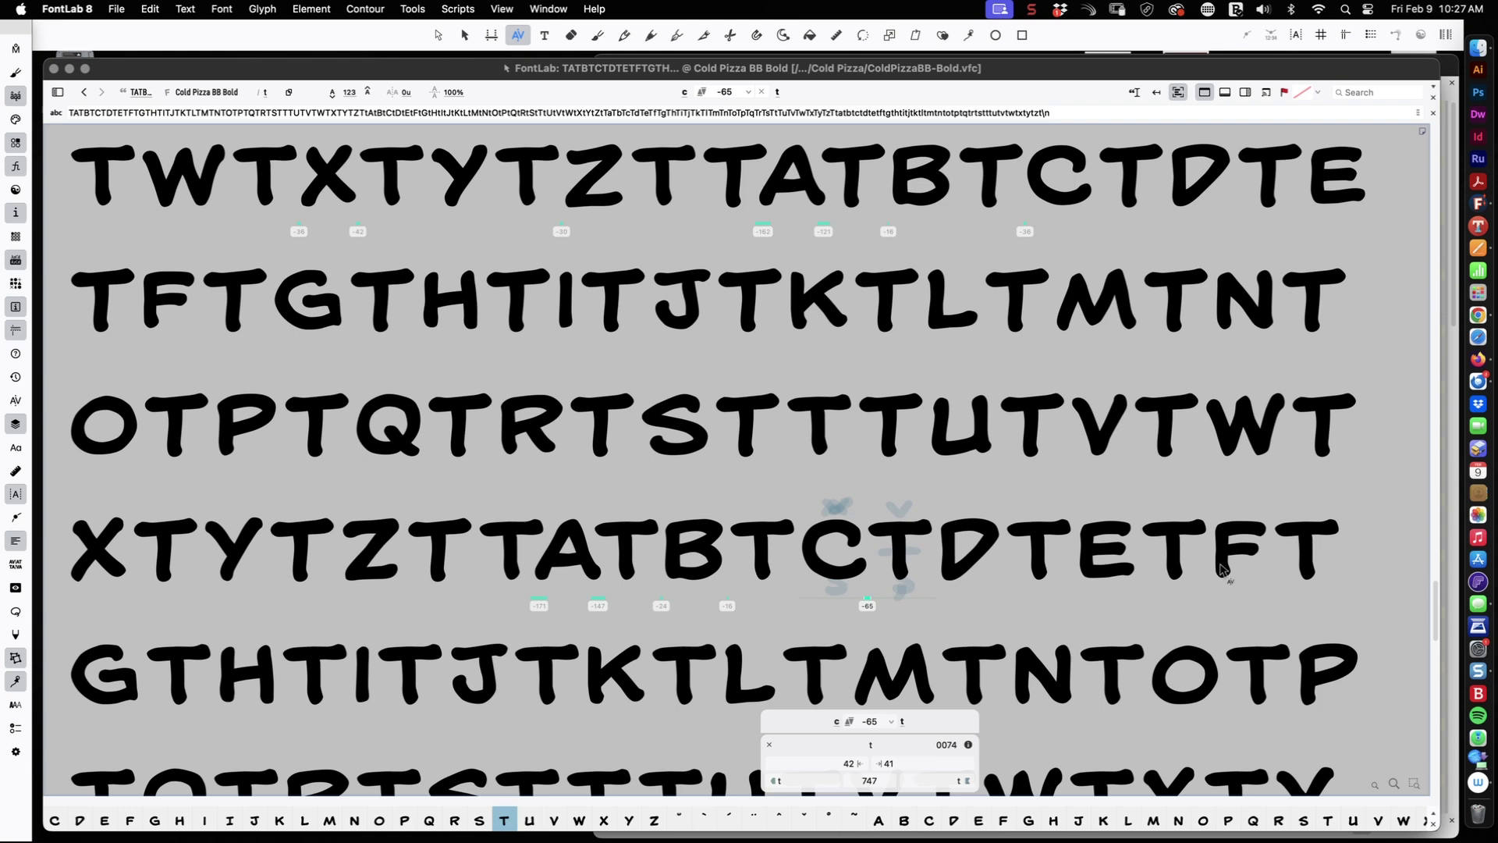
scroll(261, 668, down, 2)
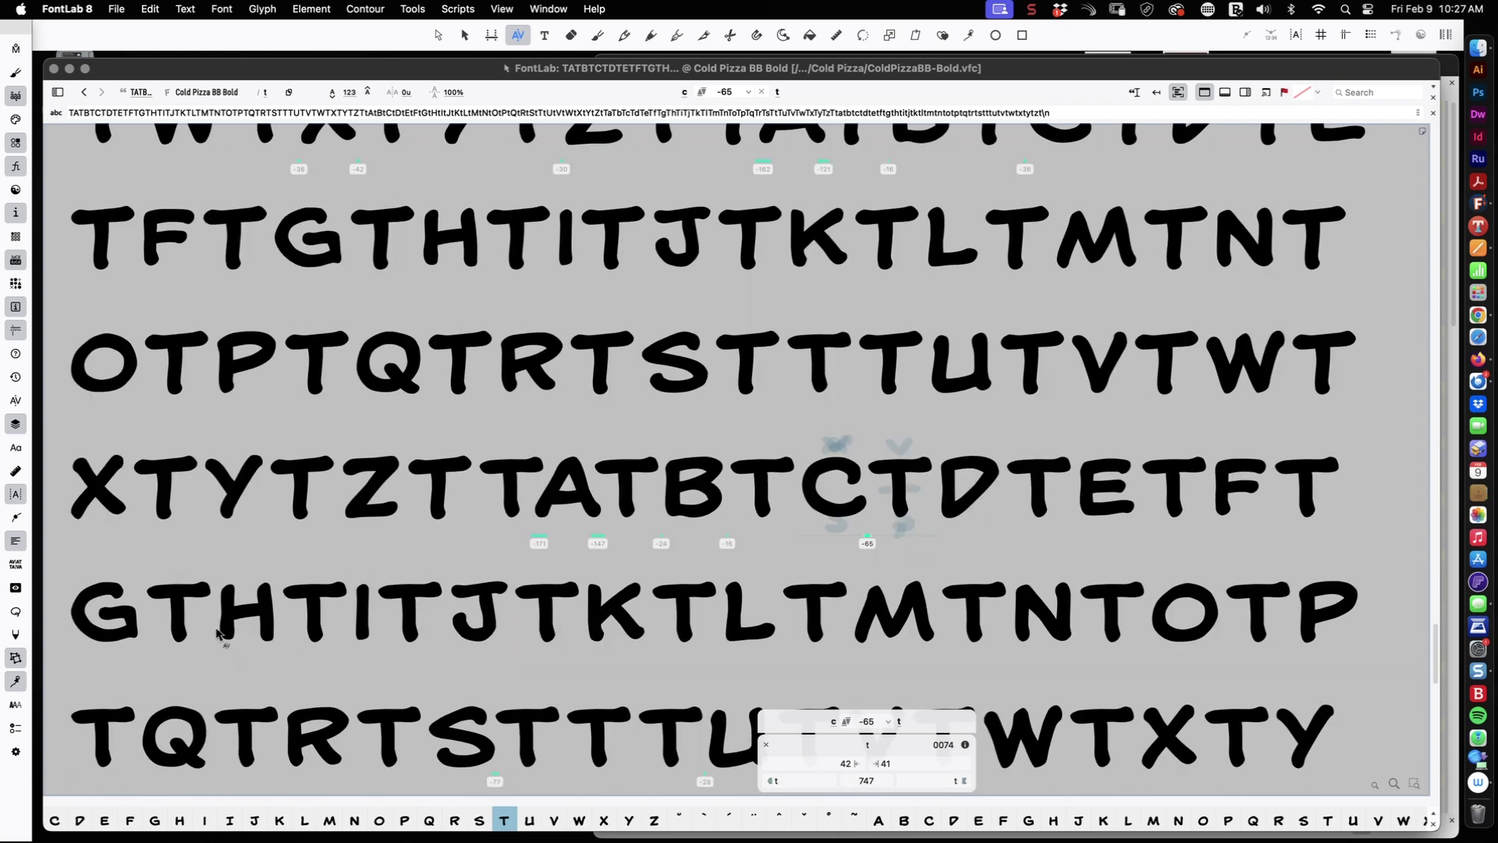
Step: Kern G/T to -122, enlarge the glyphs, and tighten the T–G pair to -61
click(183, 603)
drag(183, 603, 172, 608)
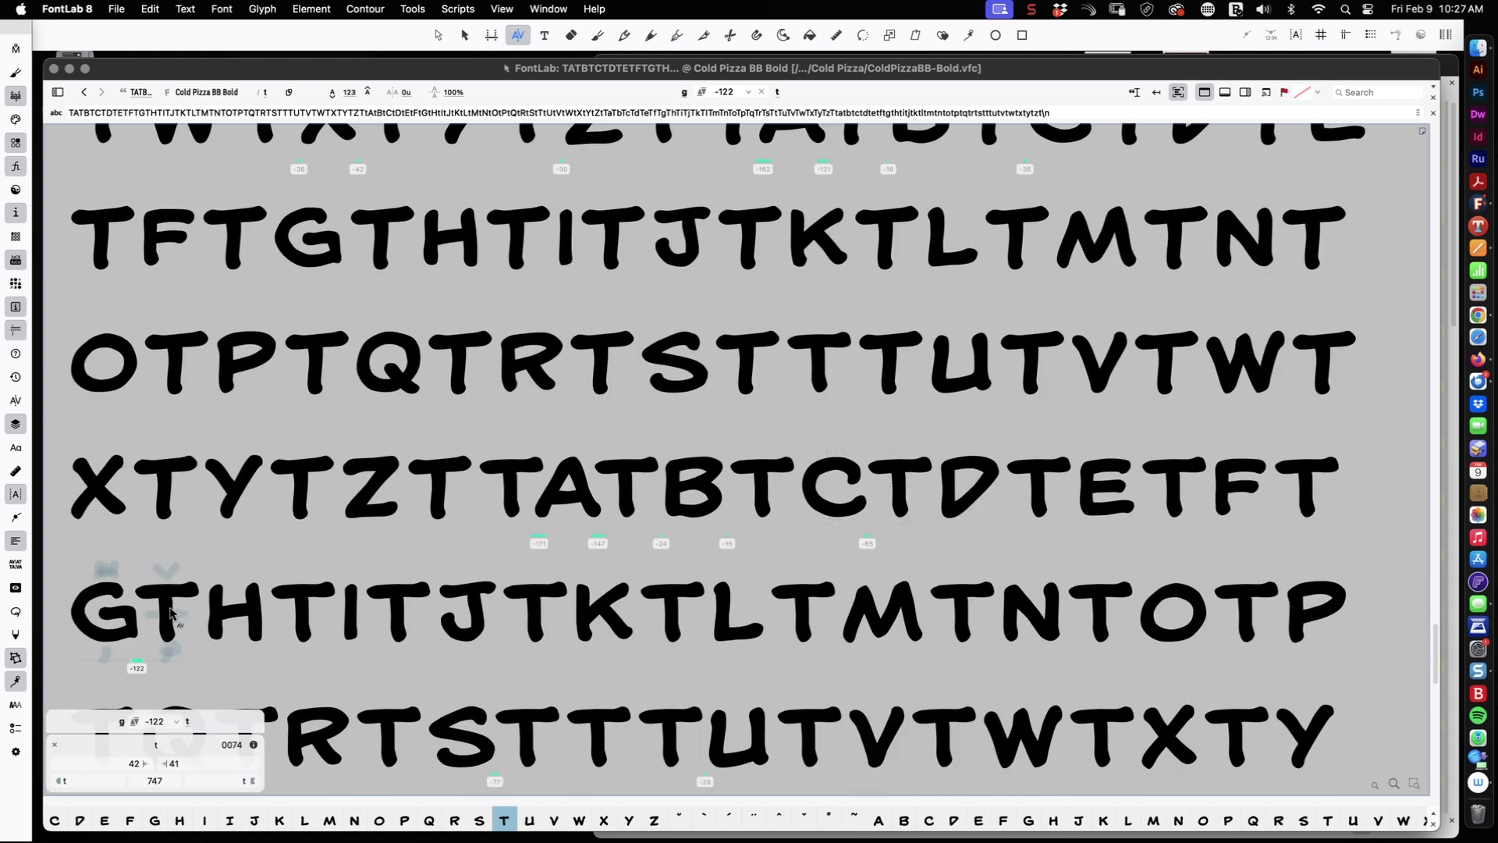
click(367, 92)
scroll(702, 456, down, 4)
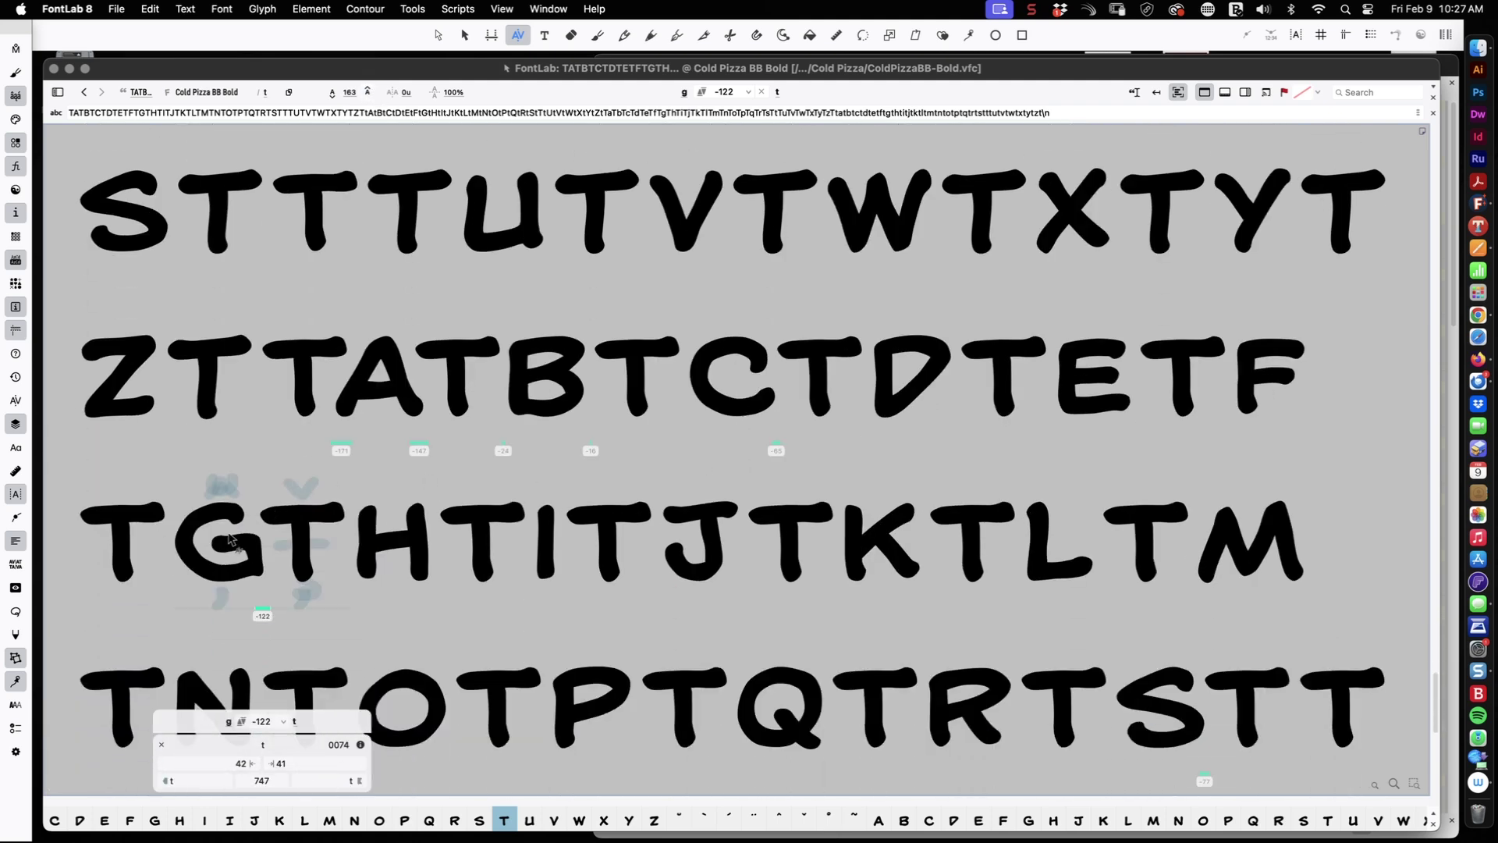
key(shift+Tab)
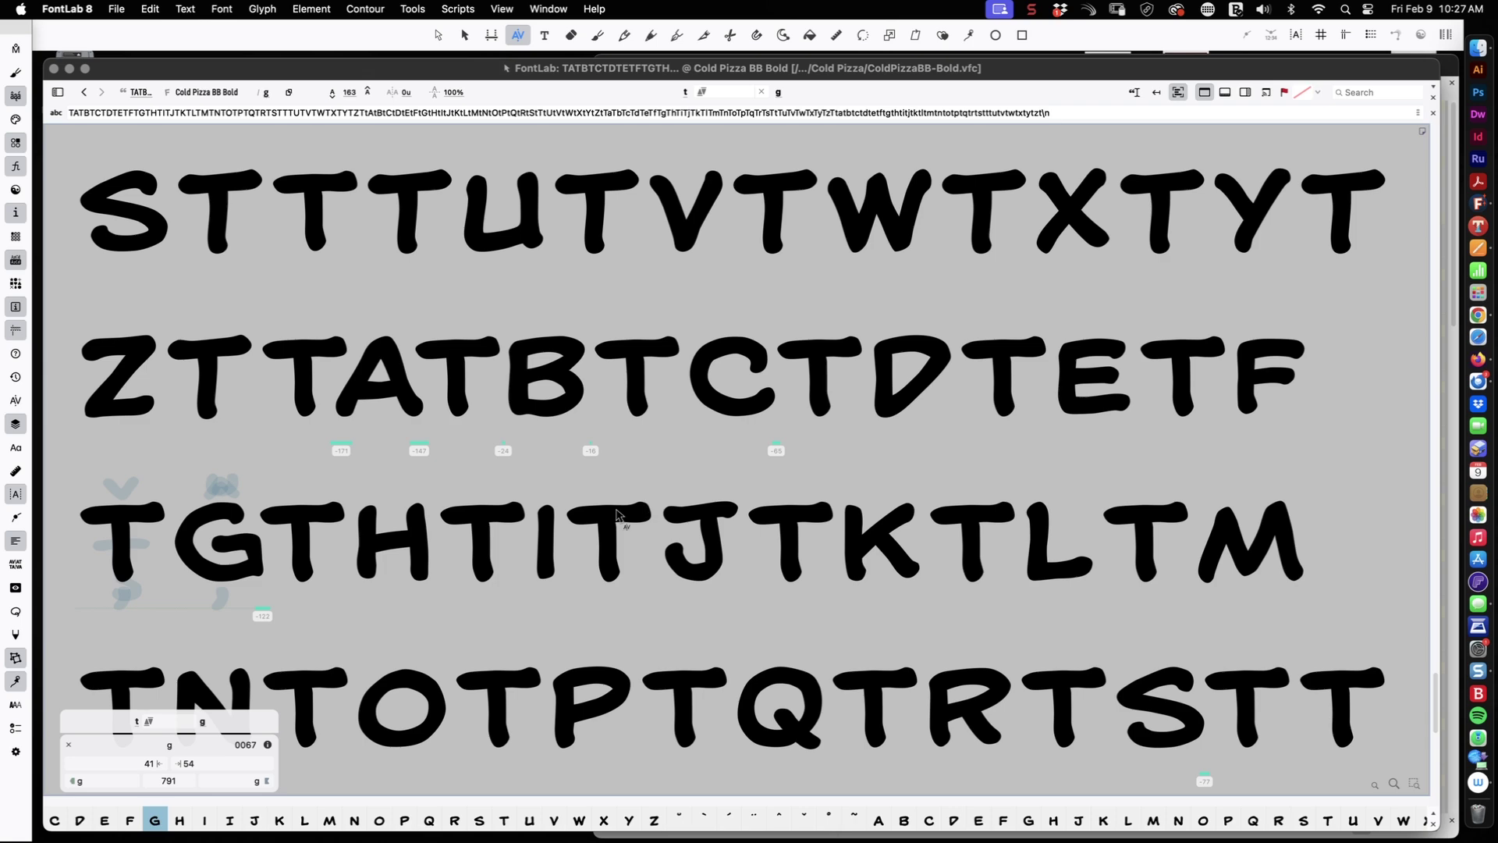
drag(232, 539, 221, 538)
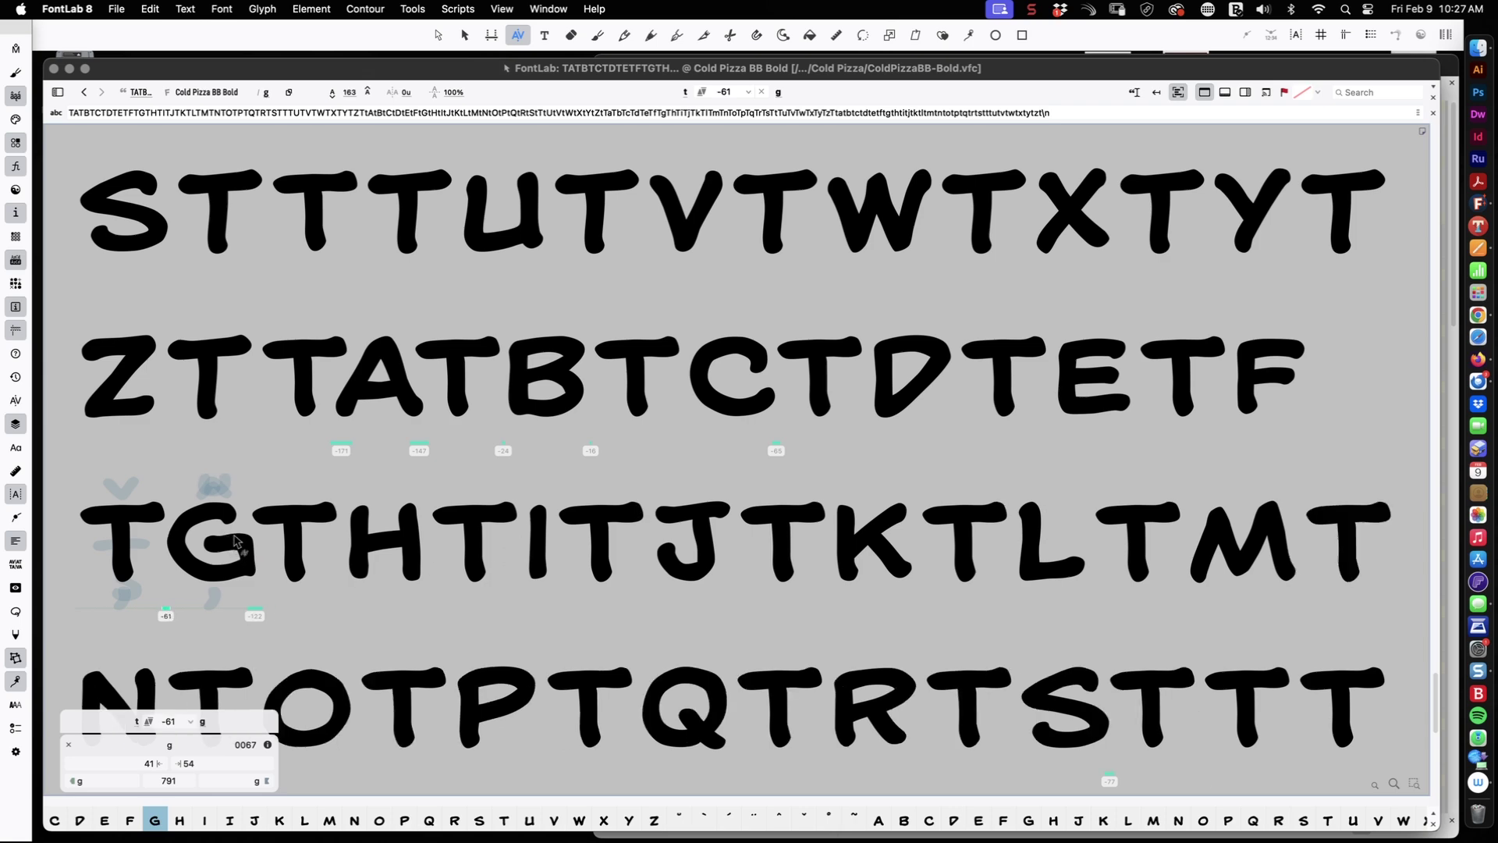
Step: Tighten KT, LT (-172), TM, MT (-74), TO and OT pairs
drag(958, 558, 949, 558)
drag(1145, 547, 1126, 551)
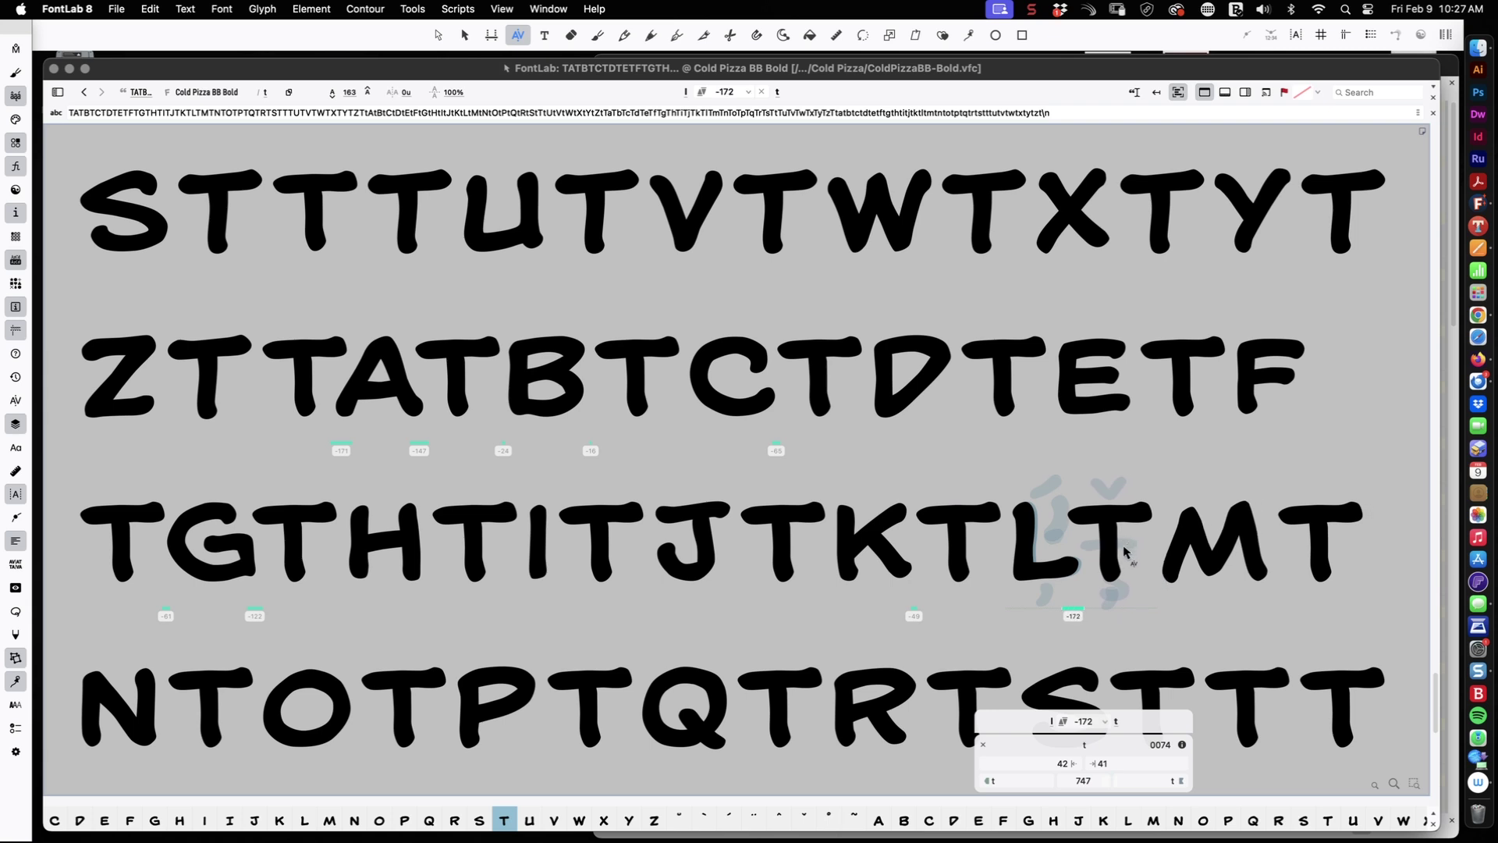
drag(1215, 549, 1202, 548)
drag(1307, 543, 1297, 542)
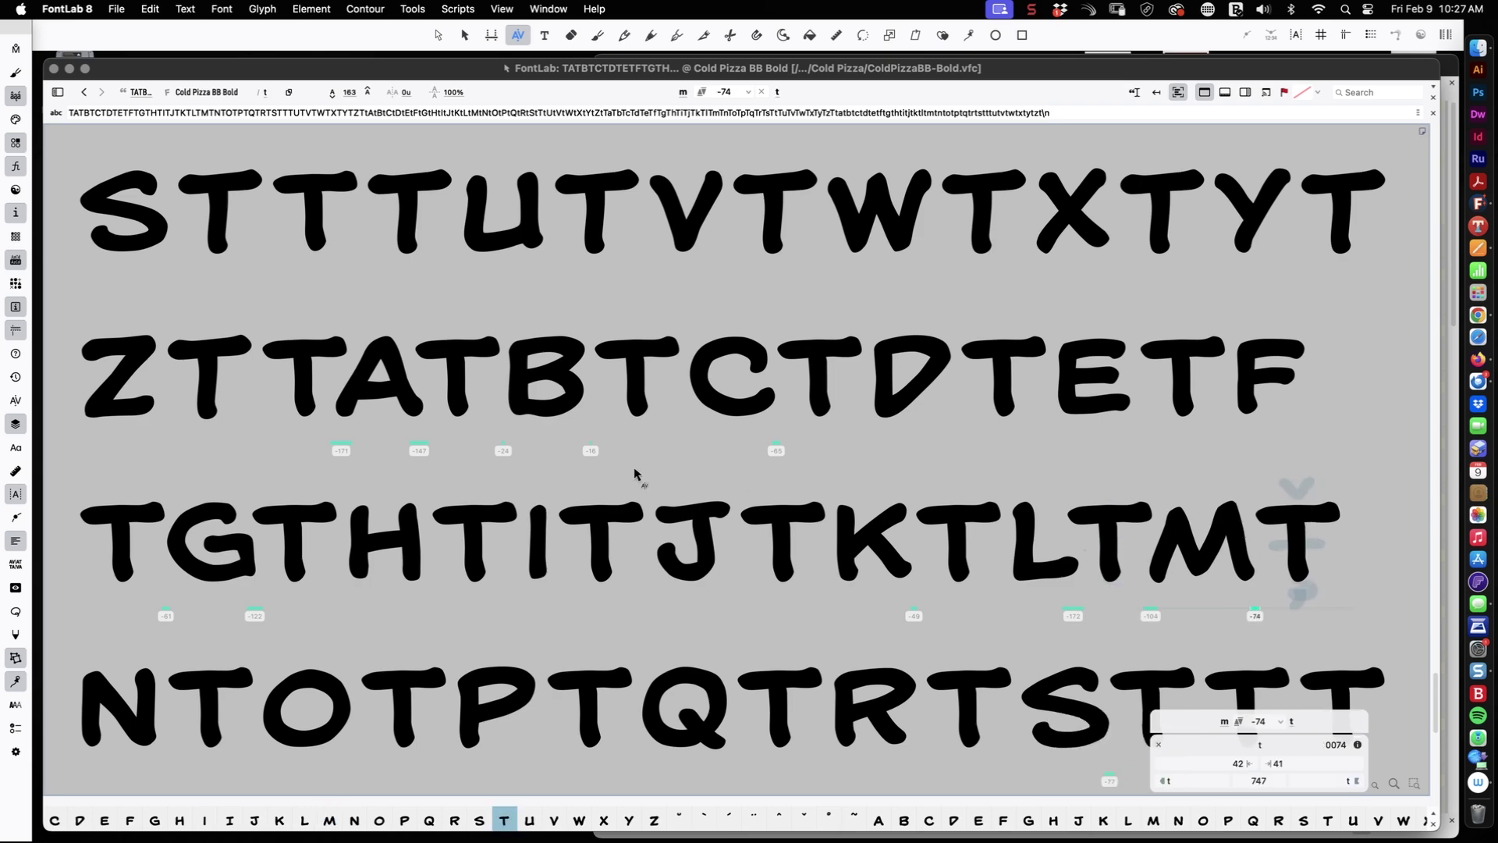
drag(307, 710, 301, 710)
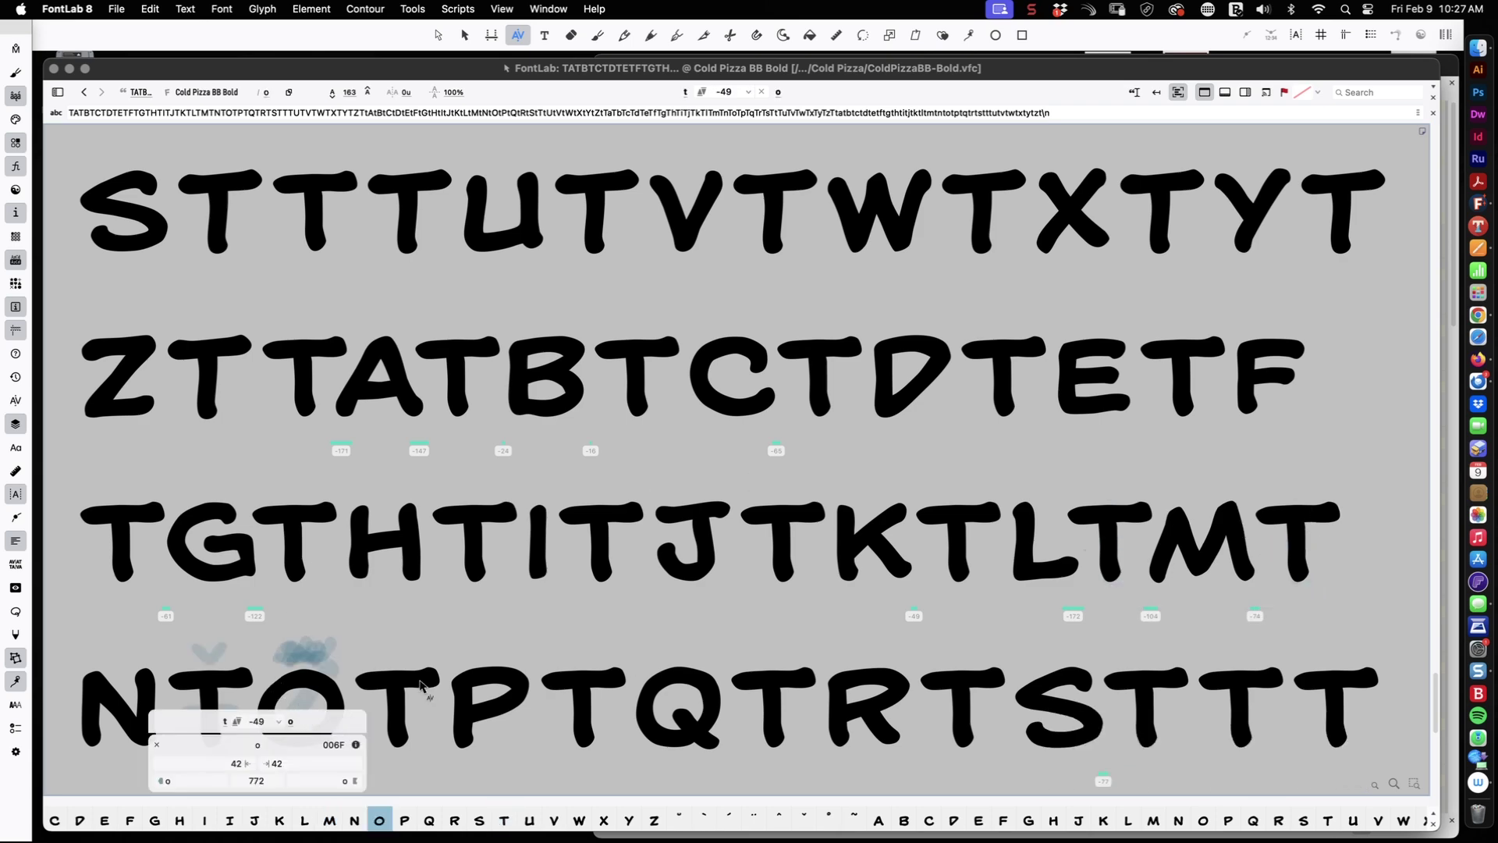
click(419, 685)
drag(416, 686, 411, 687)
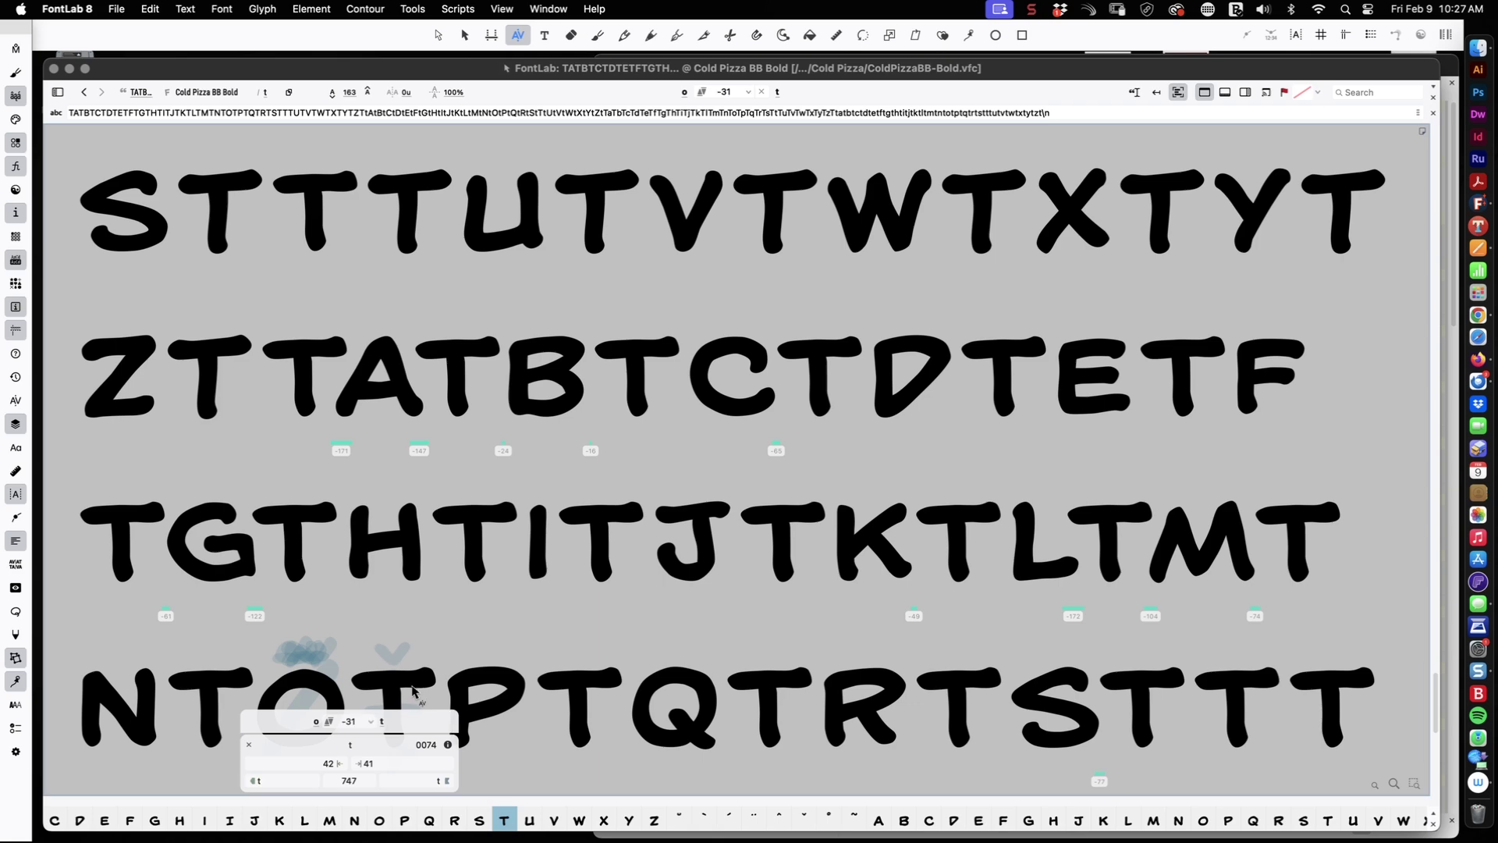
Step: Tighten TQ, TS (-49), UT (-31), XT, TZ and ZT (-18) pairs
scroll(602, 624, down, 5)
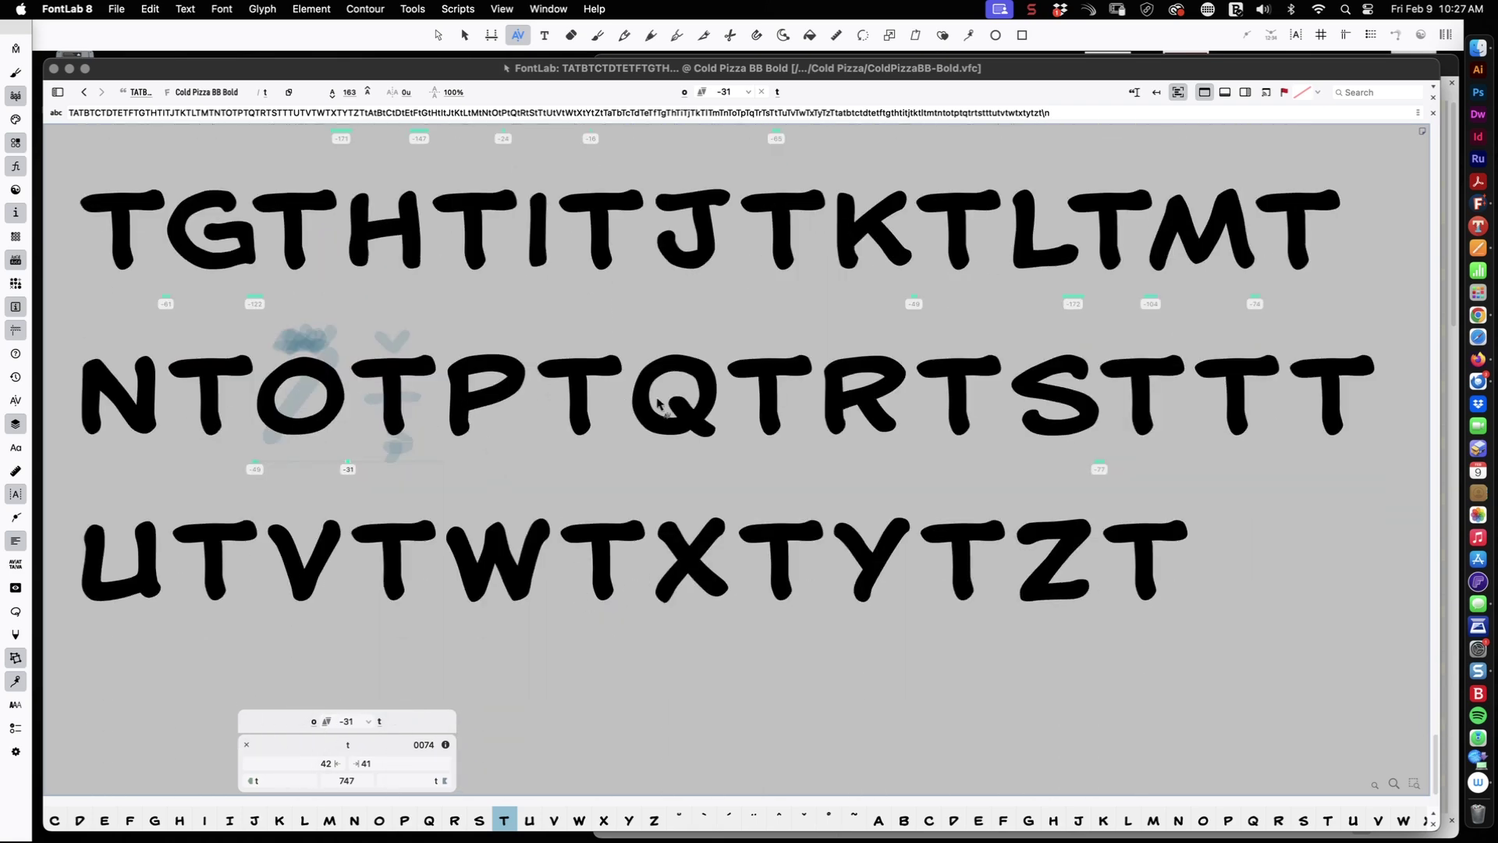
drag(678, 411, 673, 411)
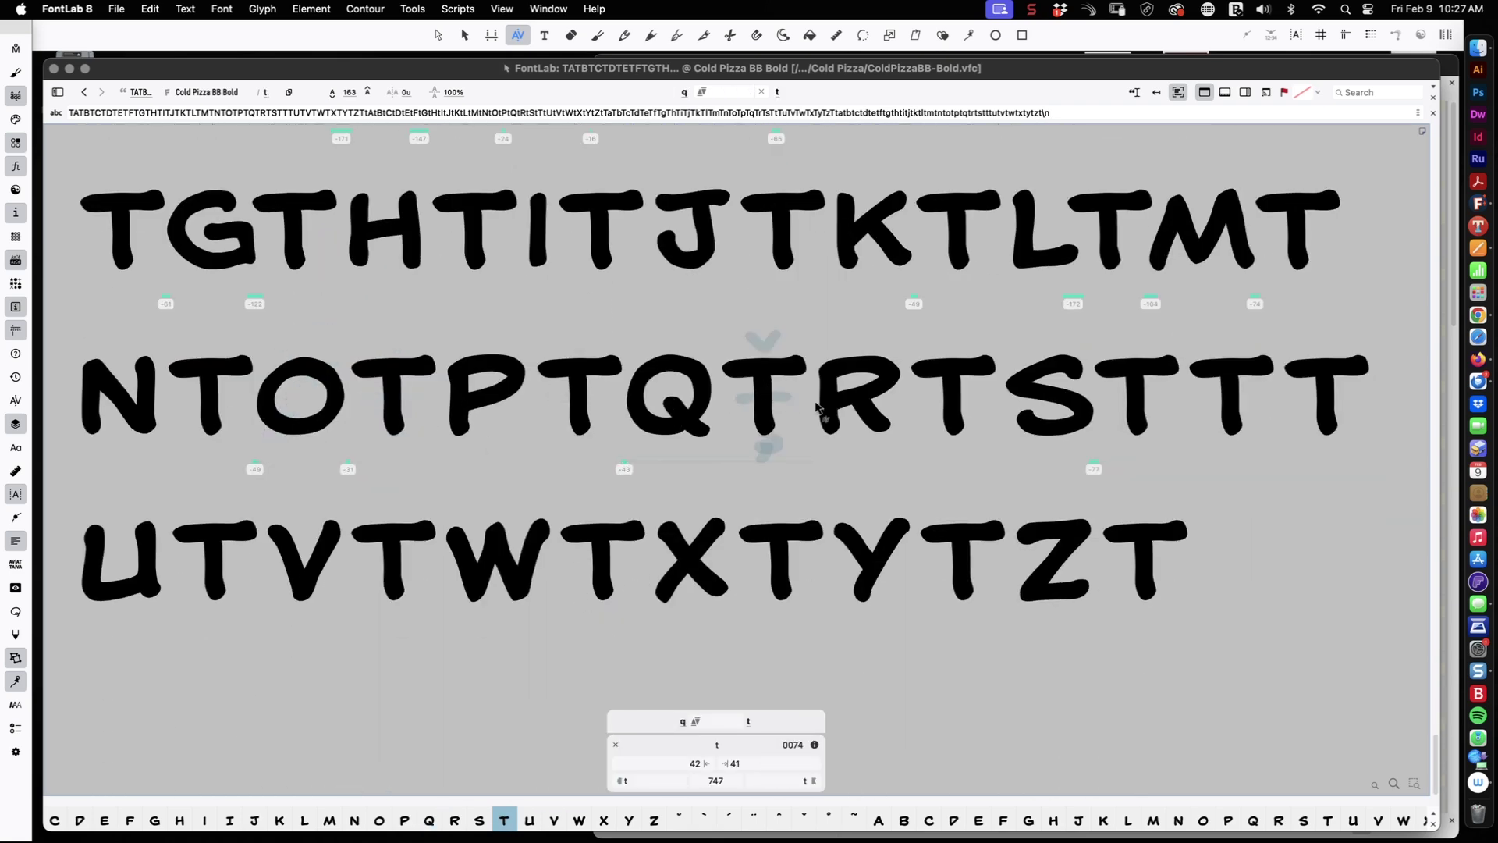
drag(1036, 400, 1029, 400)
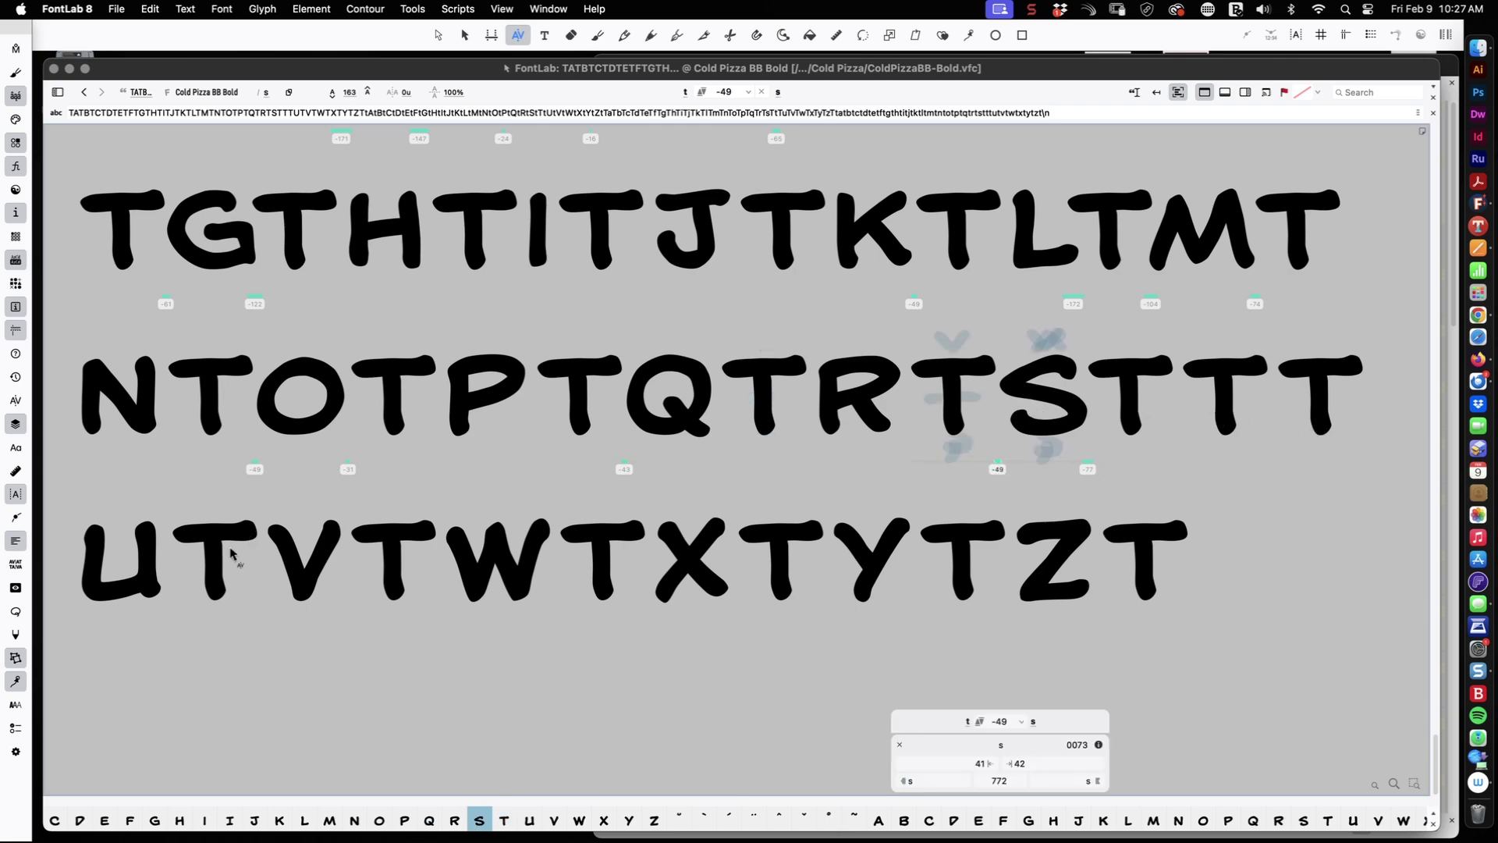
drag(212, 557, 207, 557)
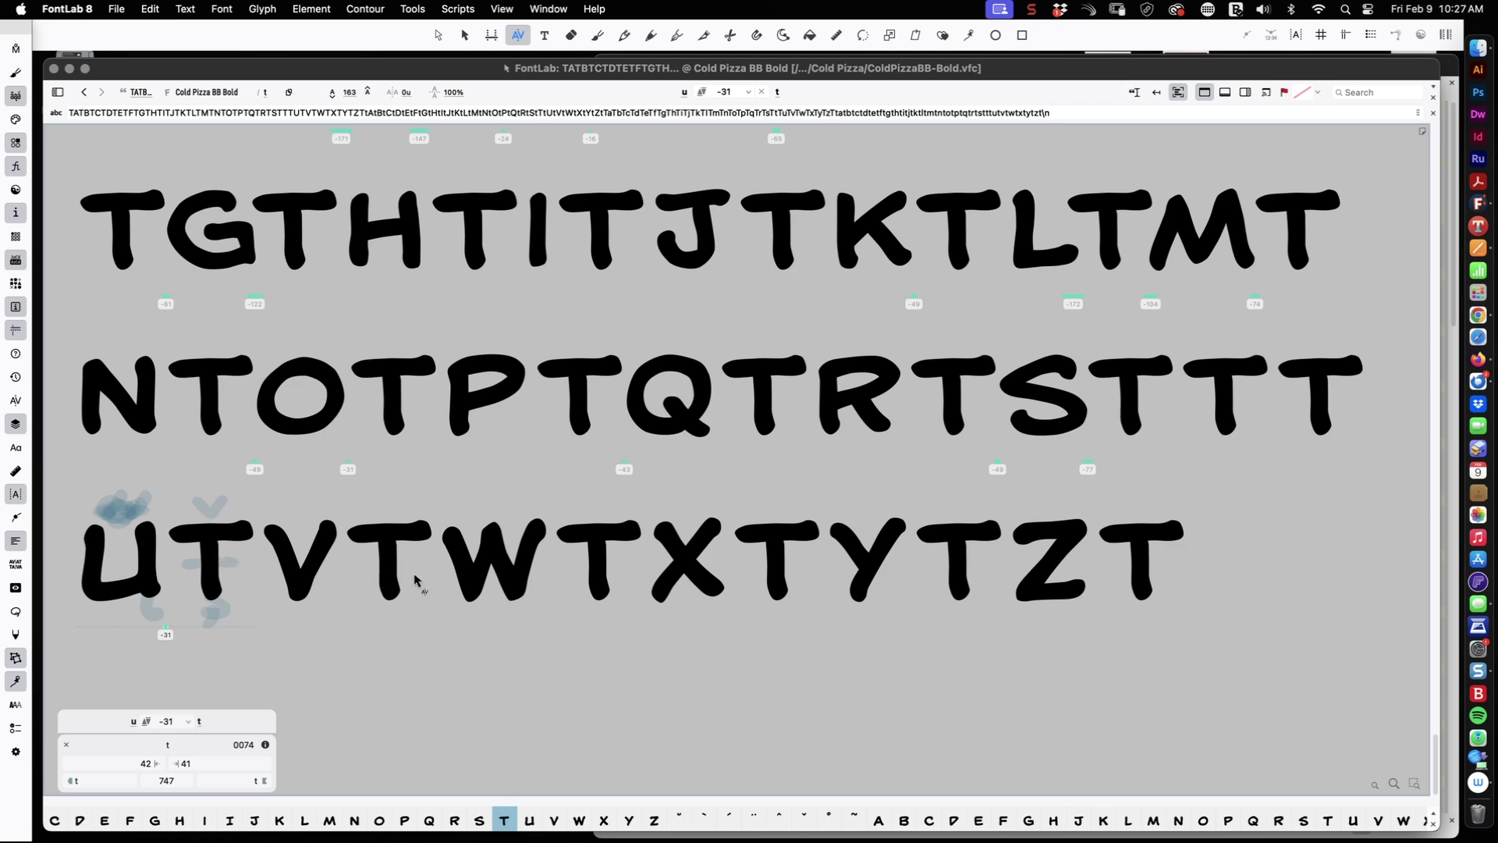
drag(799, 564, 794, 561)
drag(1040, 562, 1039, 555)
drag(1139, 547, 1136, 544)
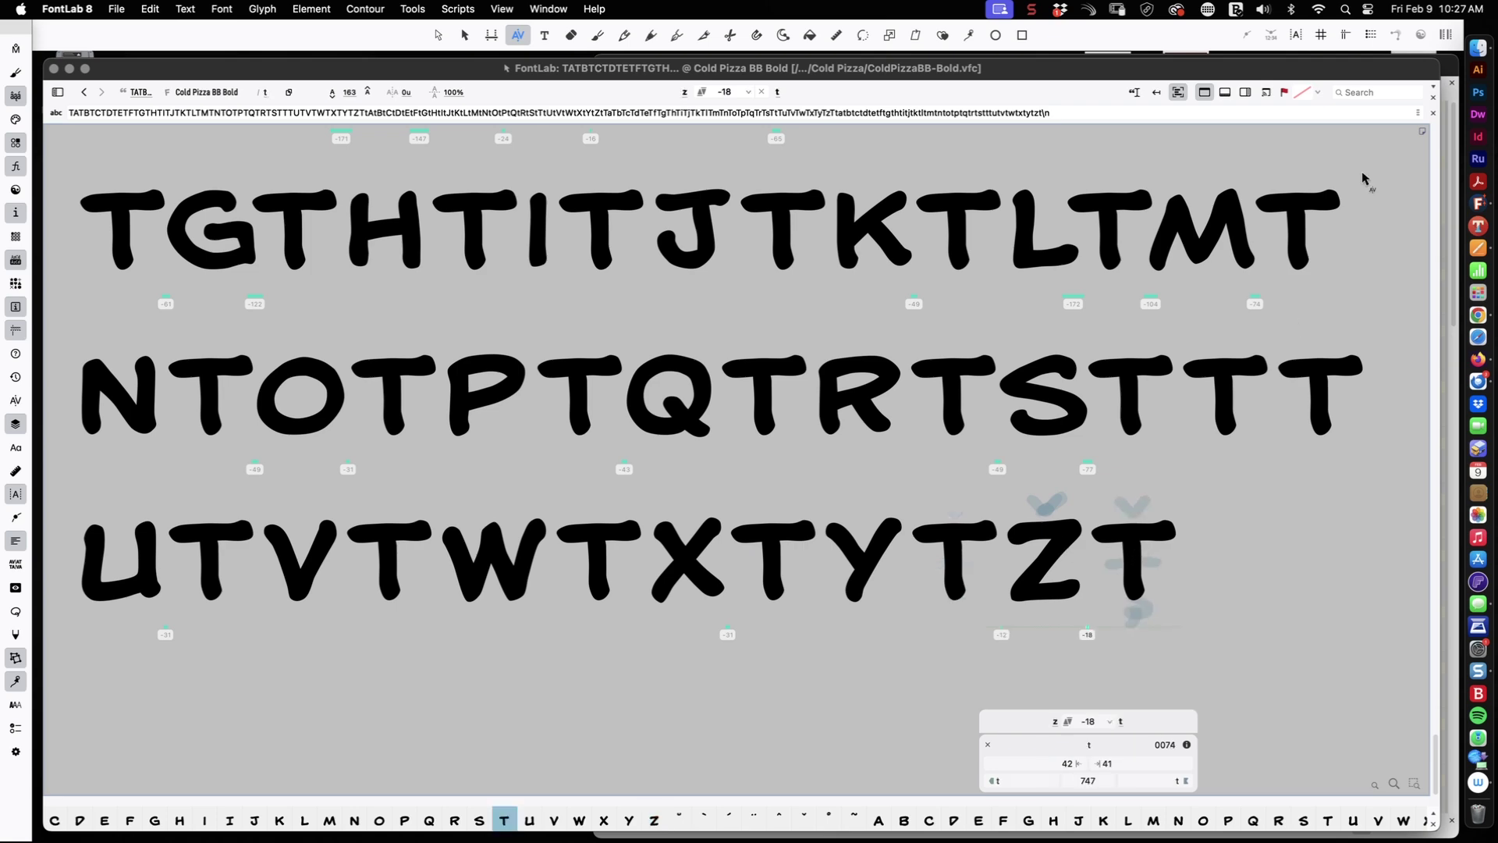
Step: Show the full kerning pairs list beside the text and scroll through it
click(1245, 93)
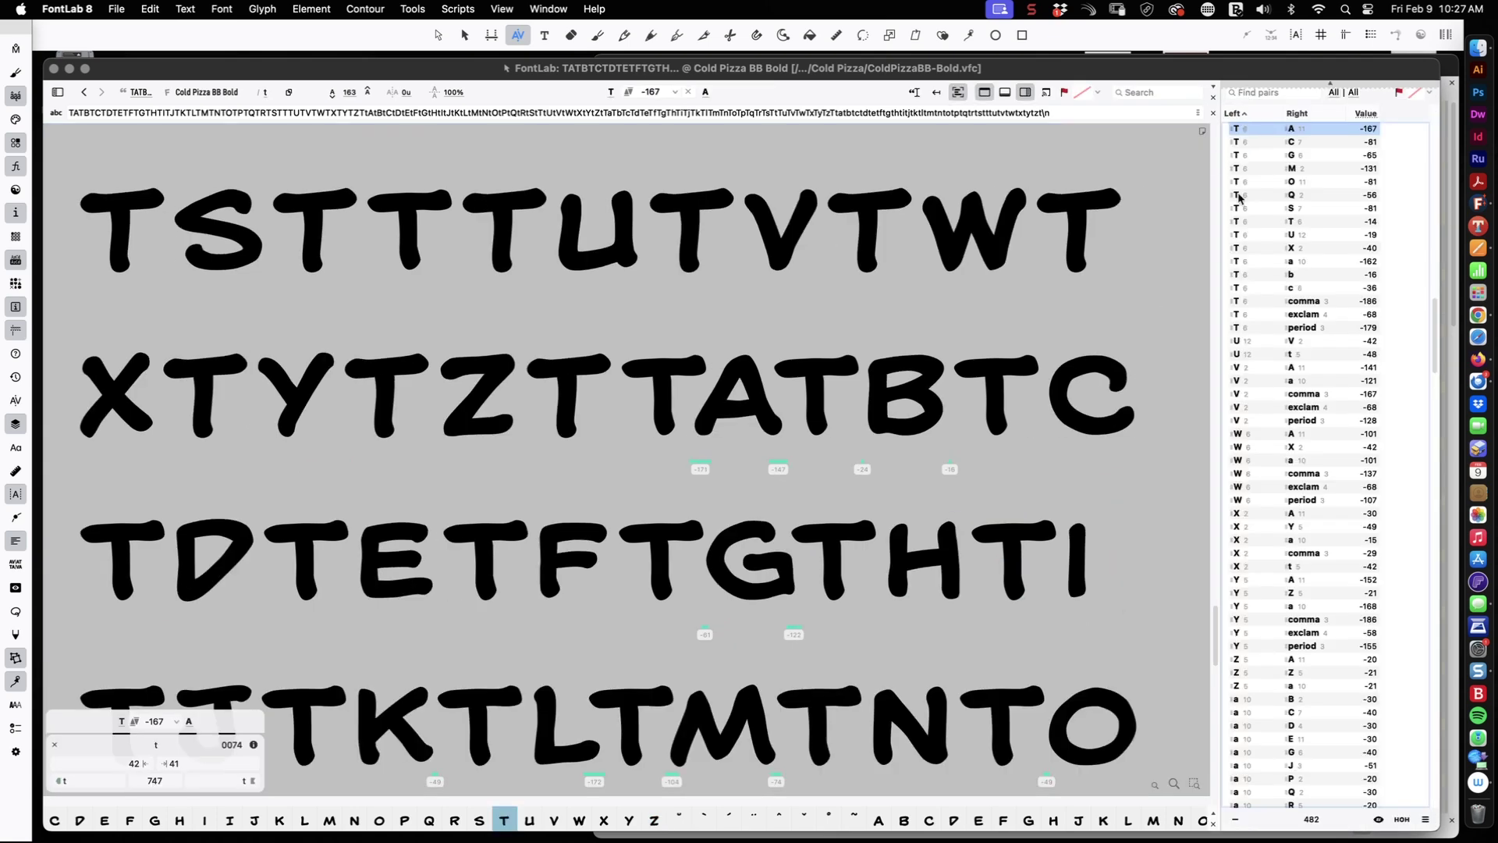
scroll(1299, 504, down, 20)
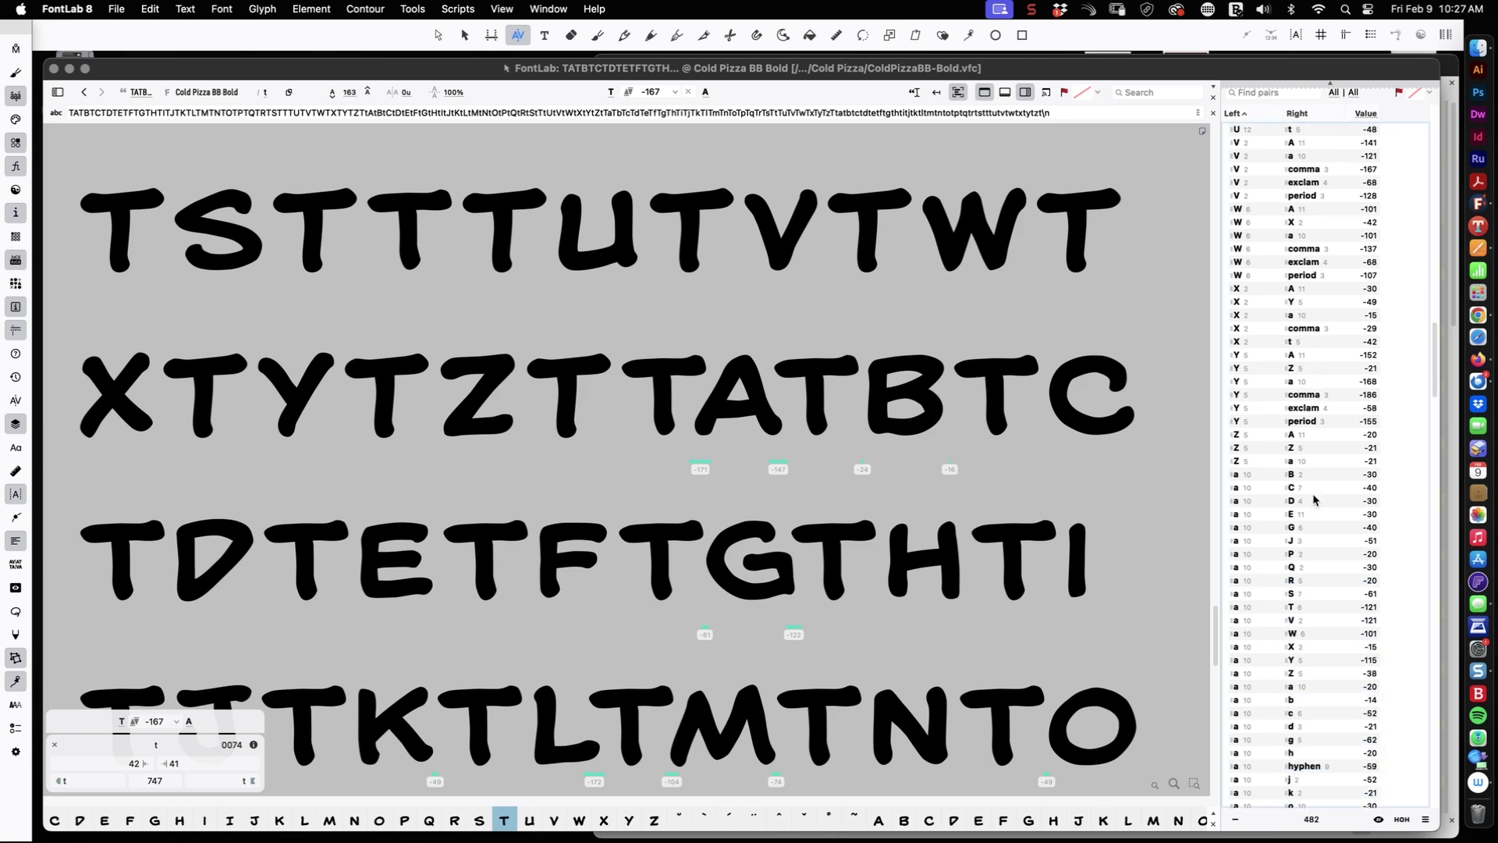
scroll(1315, 493, up, 15)
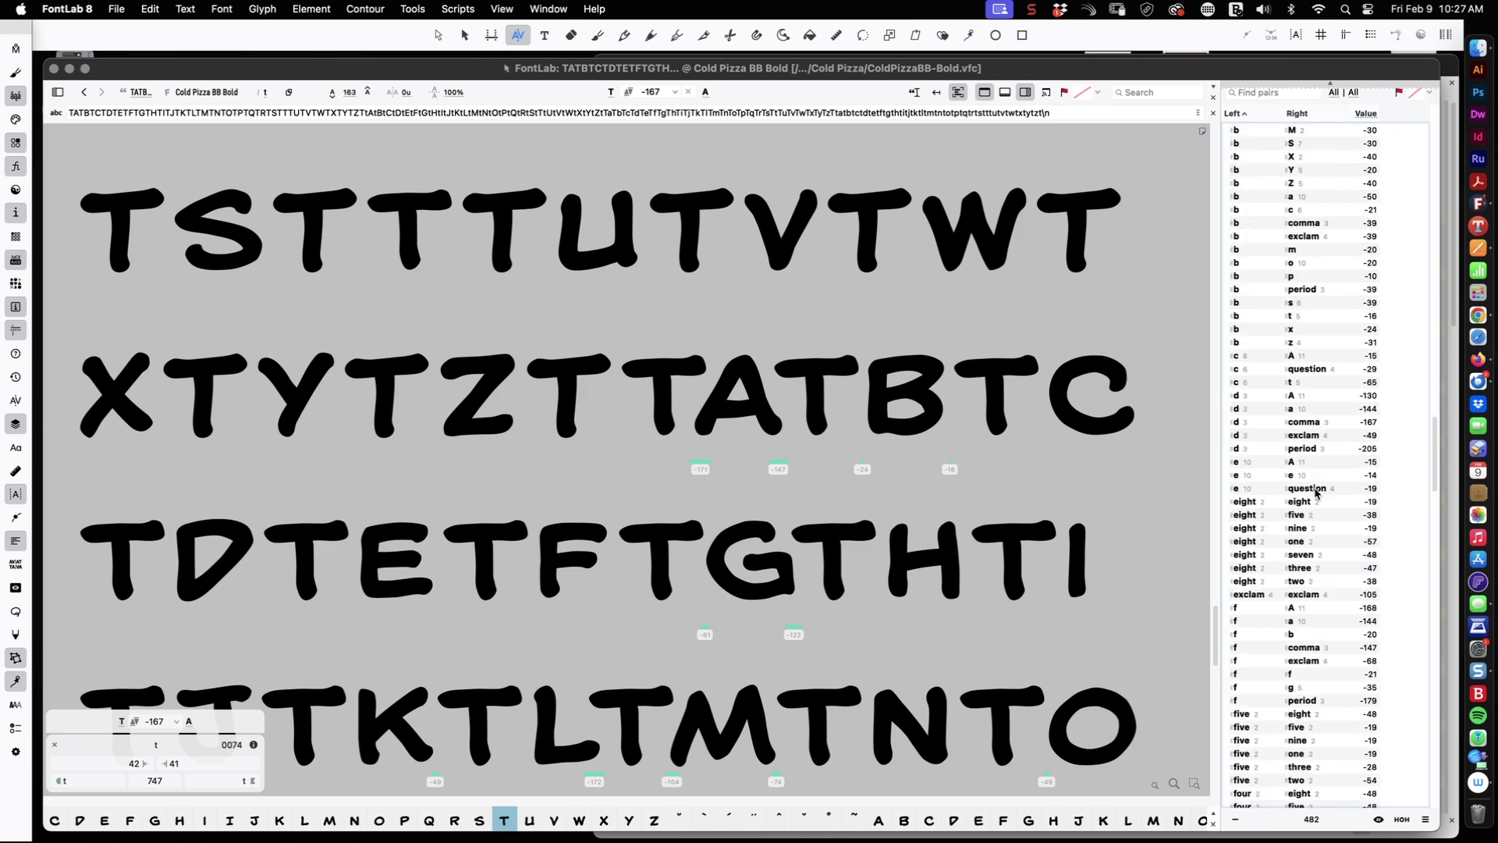
scroll(1319, 493, up, 10)
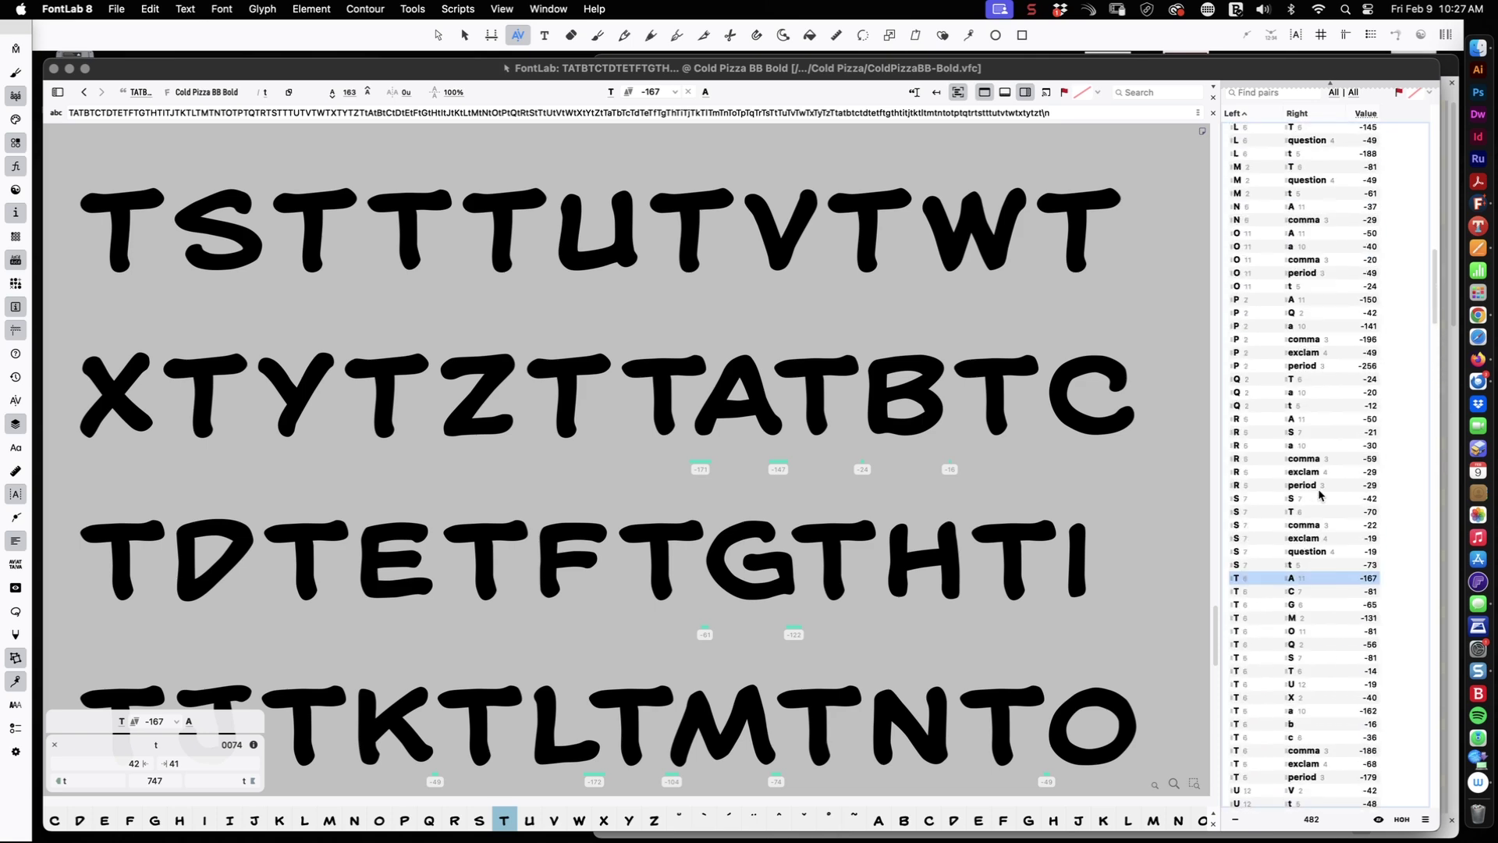
scroll(1320, 495, up, 5)
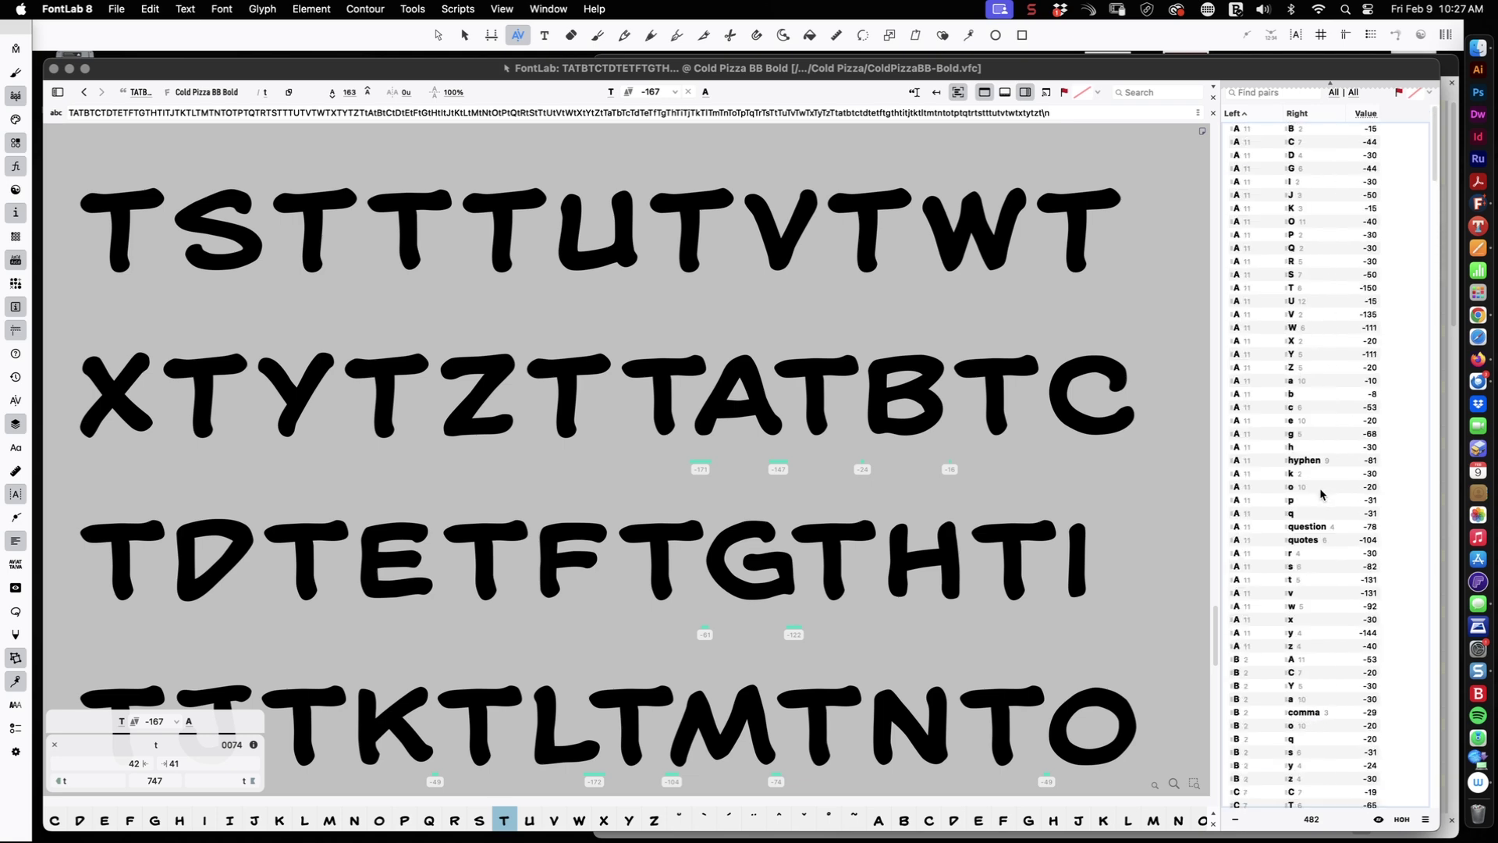
Step: Kern the E–T pair to -25 and bring the glyph grid window forward
click(504, 542)
drag(503, 543, 500, 543)
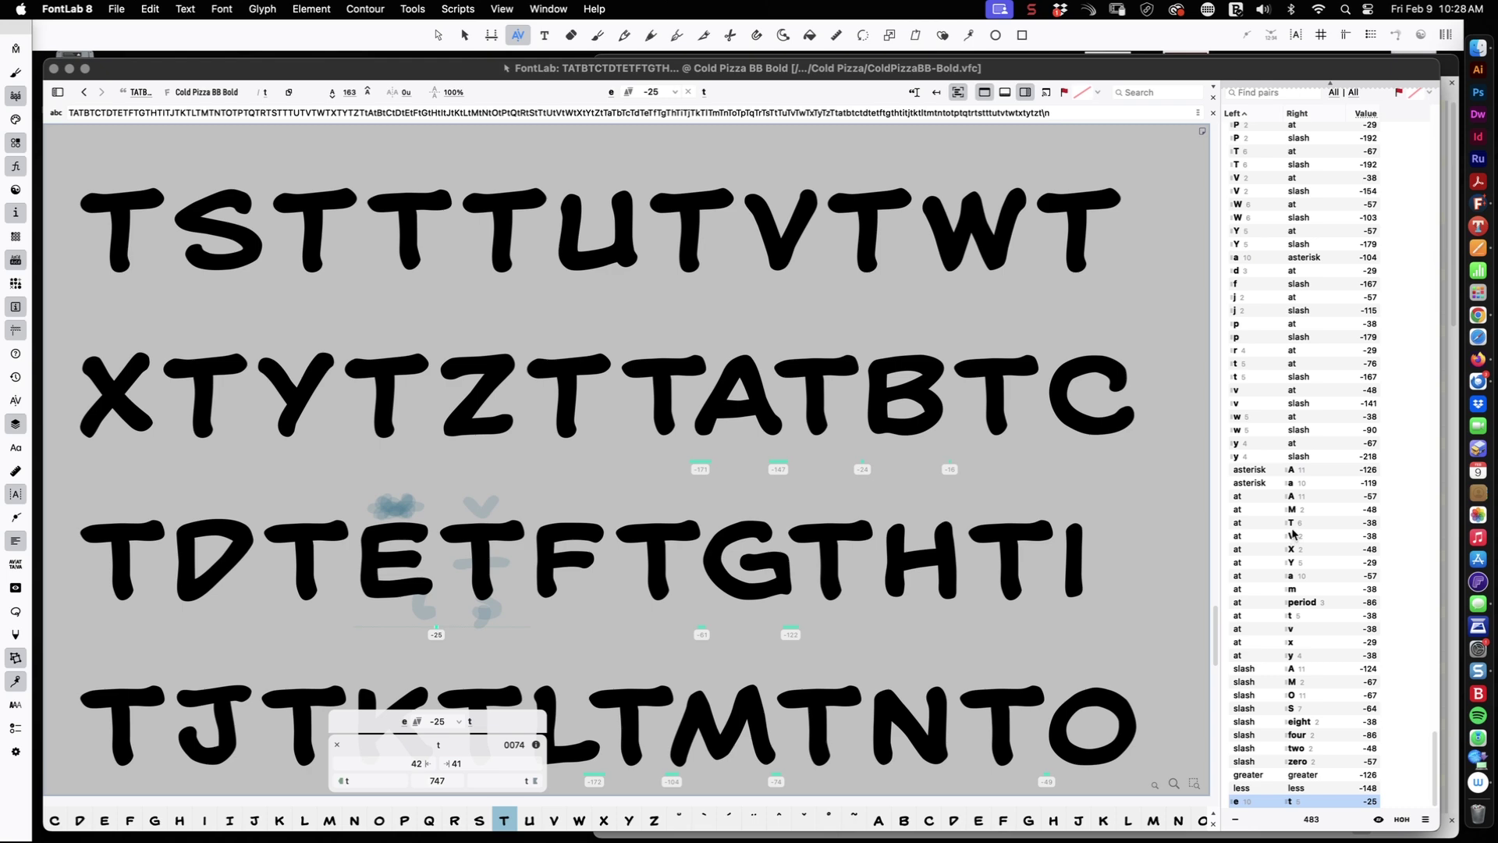
scroll(1294, 530, up, 5)
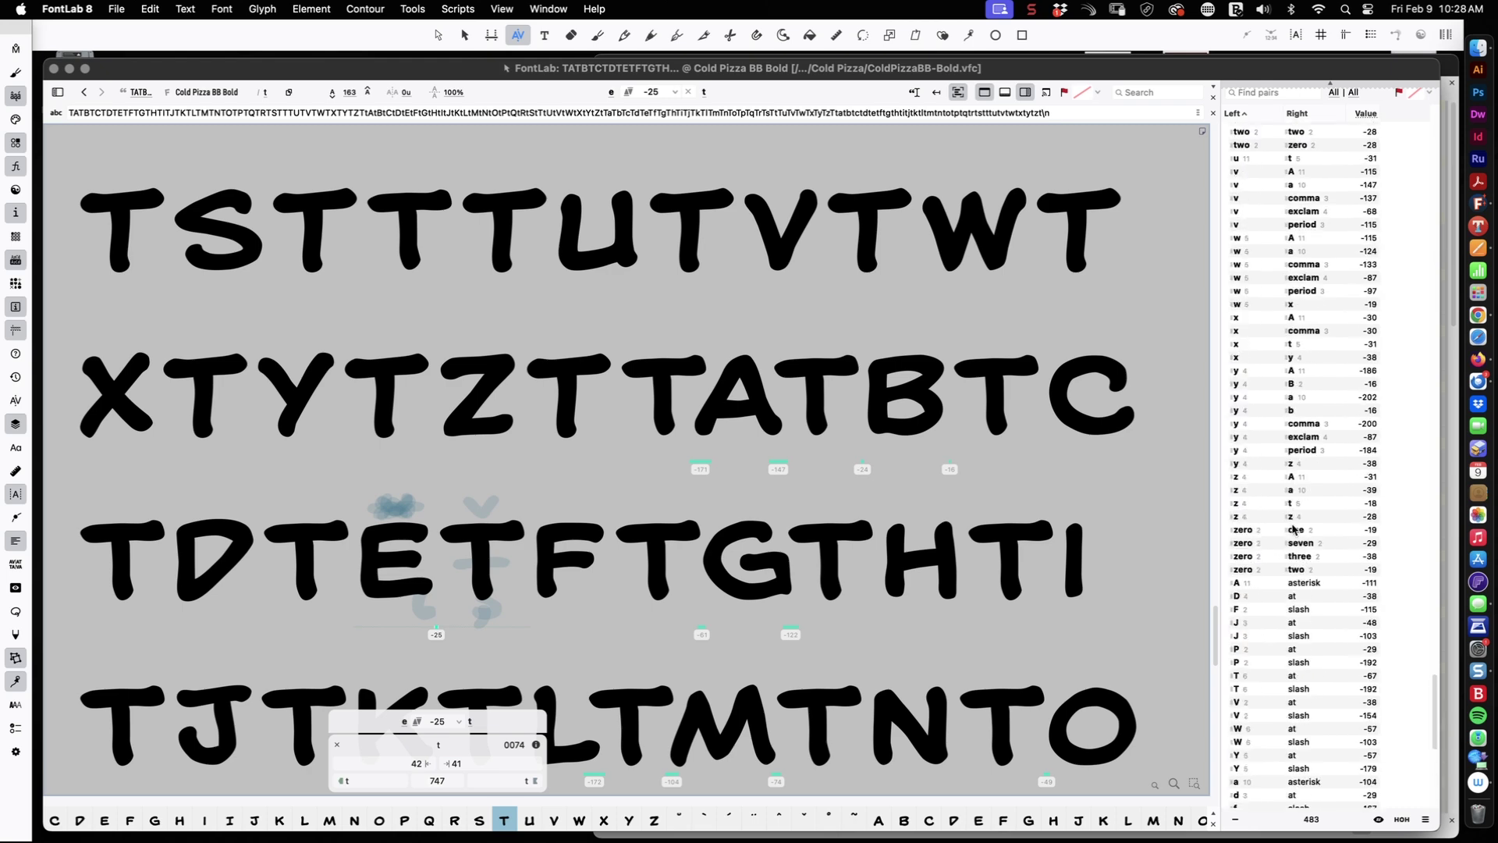
scroll(1340, 737, down, 3)
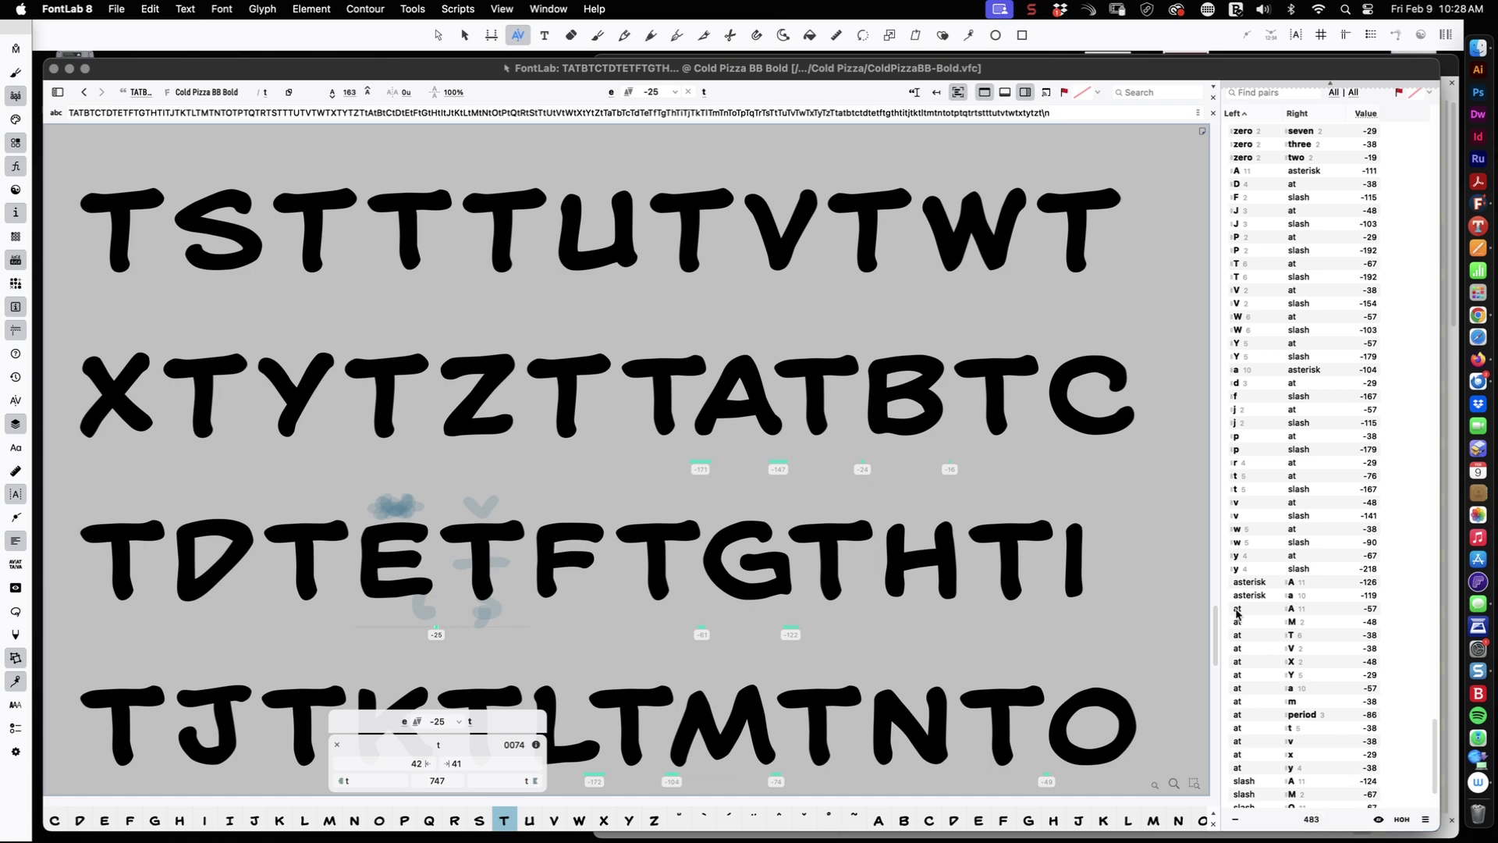
scroll(889, 692, up, 10)
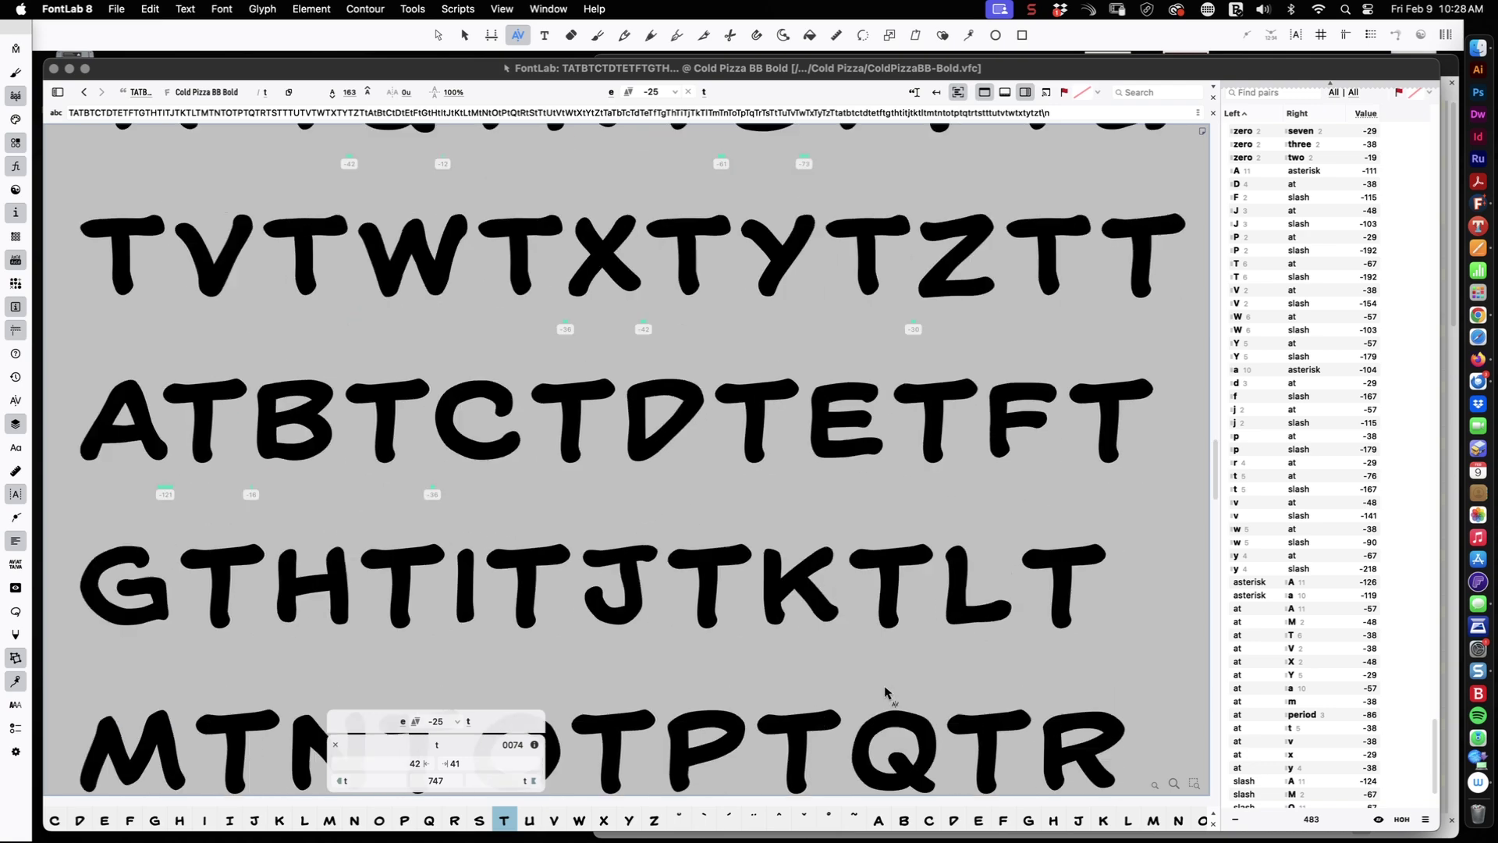
scroll(886, 692, up, 5)
drag(988, 75, 997, 106)
Step: Bring the Cold Pizza BB Bold glyph grid forward and scroll through its full character set
click(1007, 70)
scroll(1027, 378, down, 11)
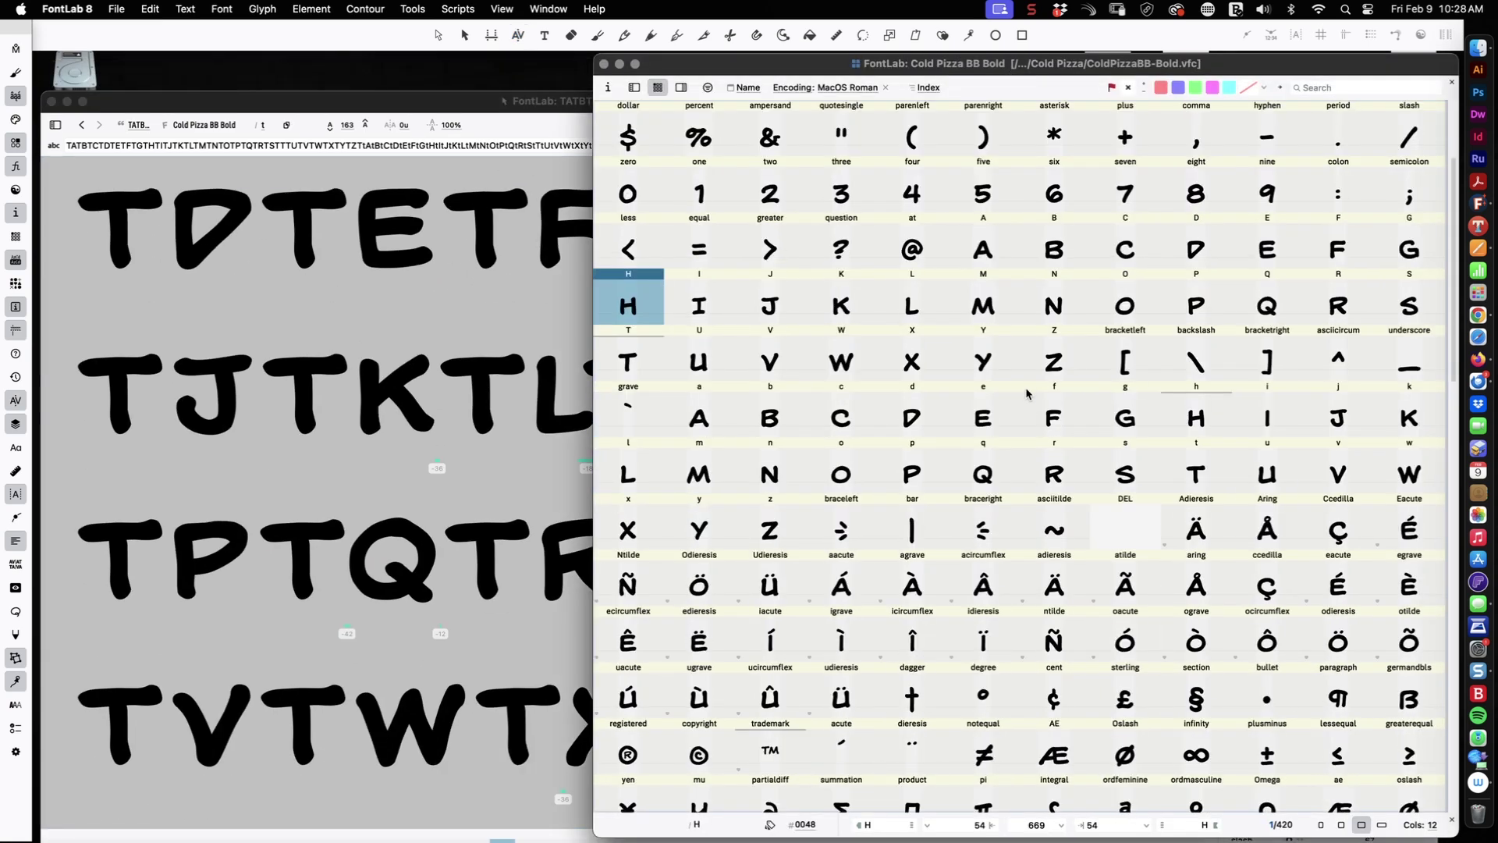
scroll(1026, 390, down, 15)
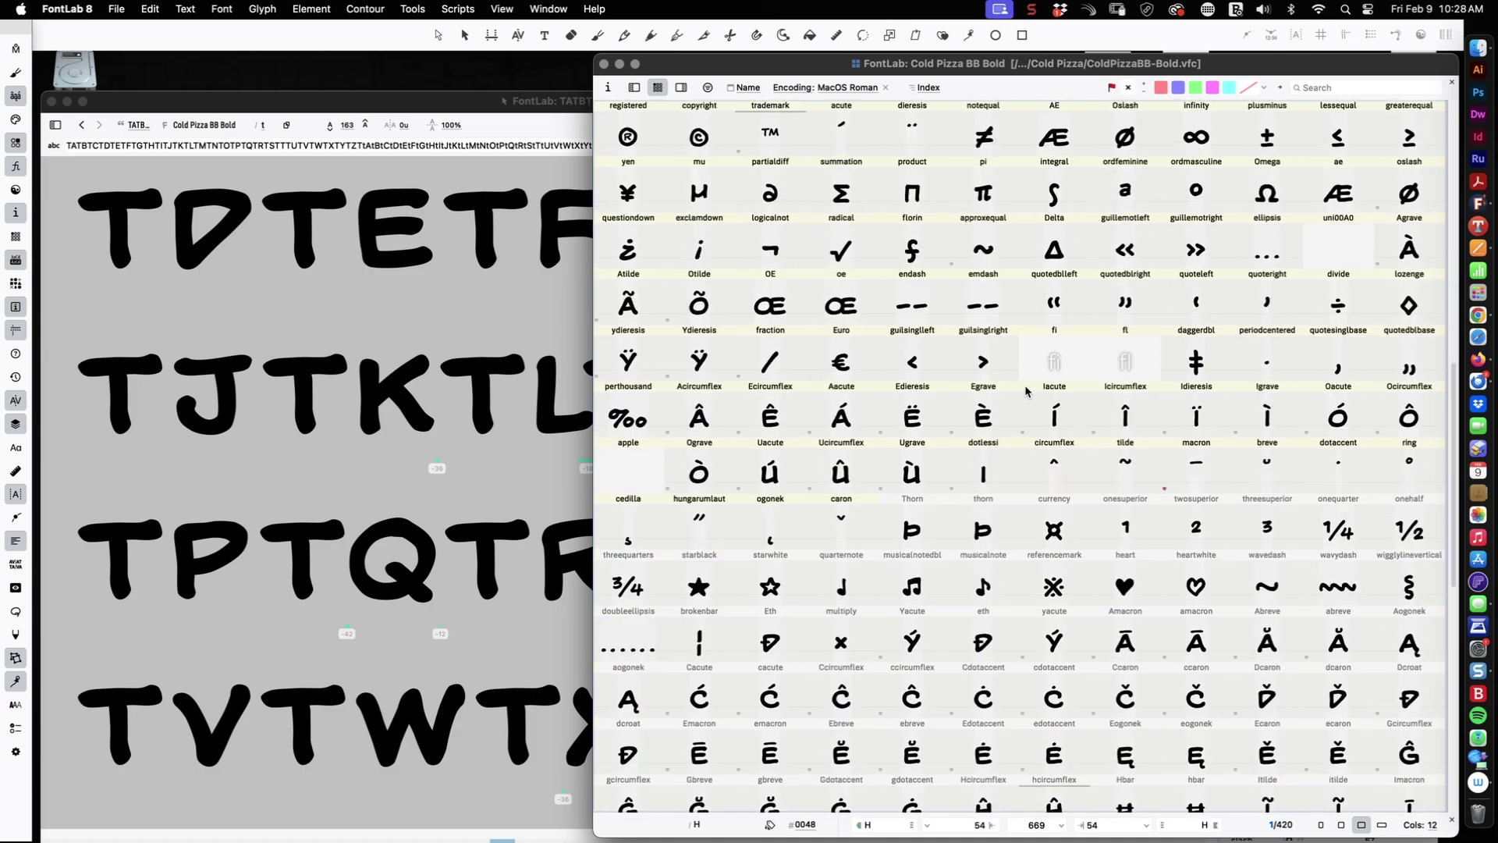
scroll(1024, 388, up, 16)
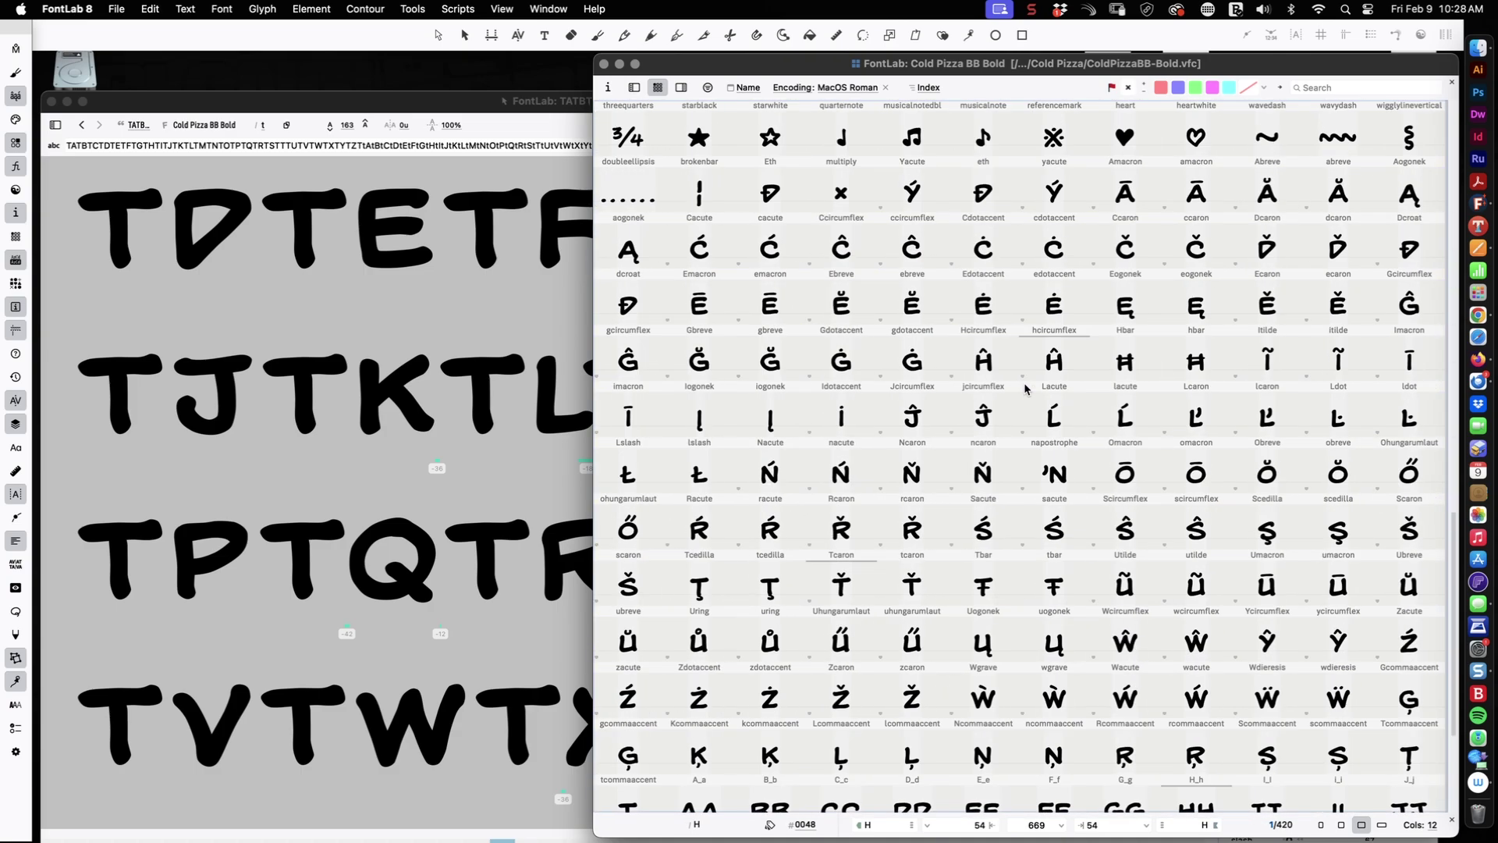
scroll(1027, 388, up, 10)
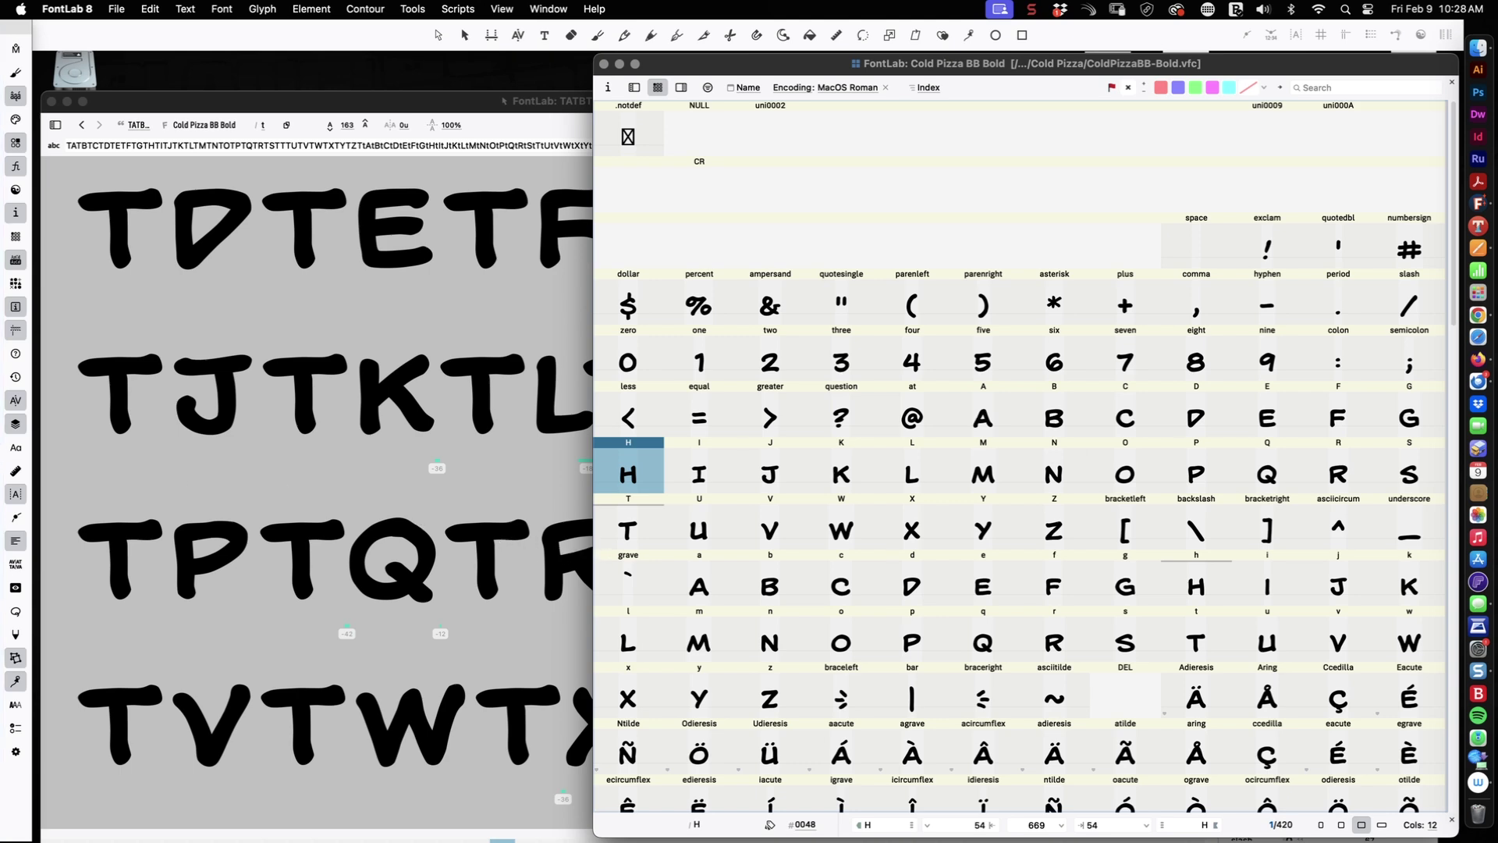
click(16, 412)
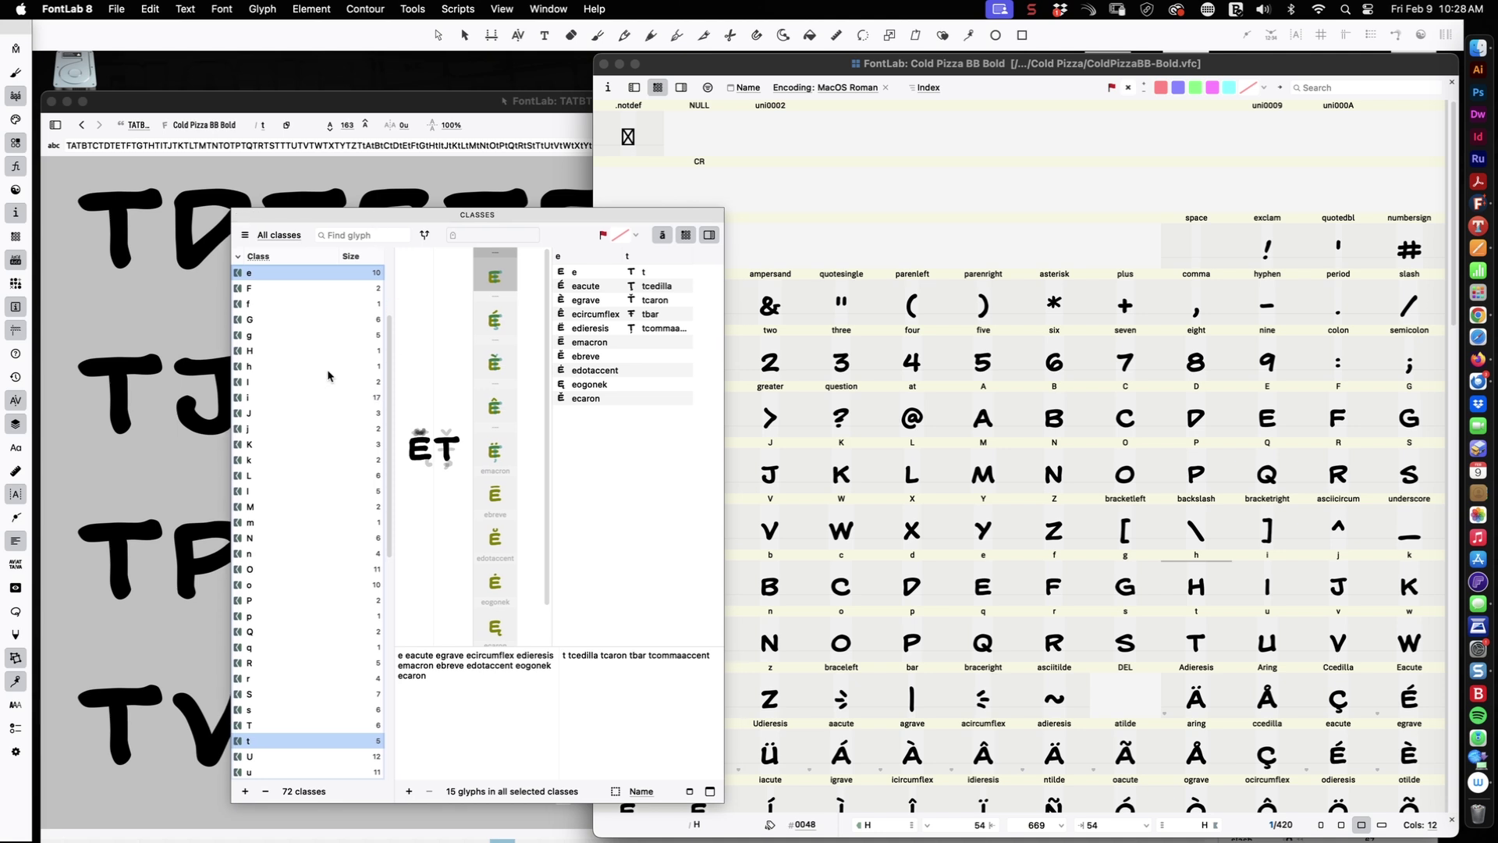
drag(556, 220, 583, 204)
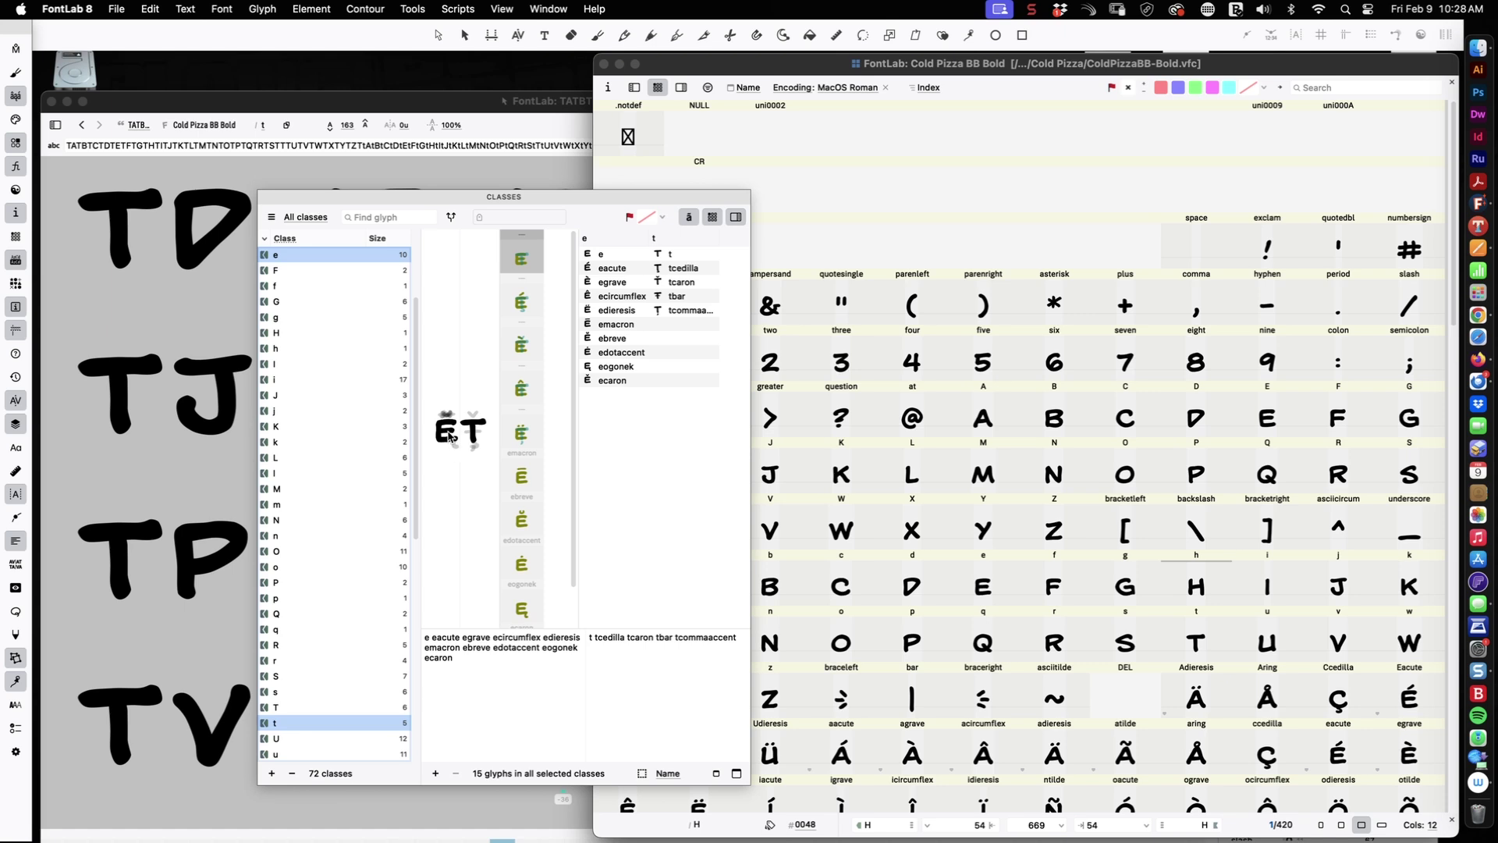
click(287, 263)
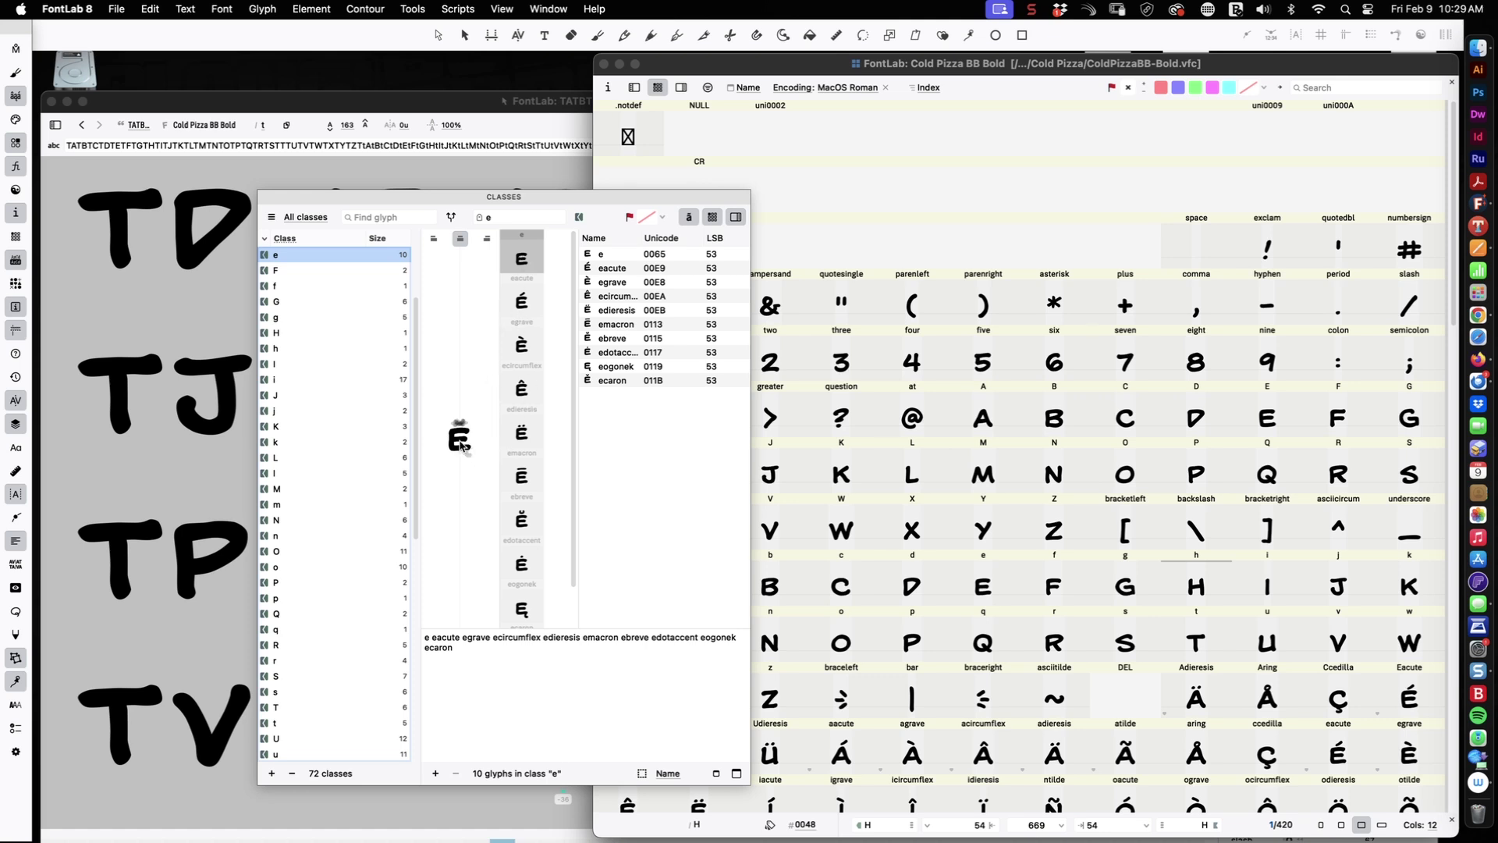
click(378, 204)
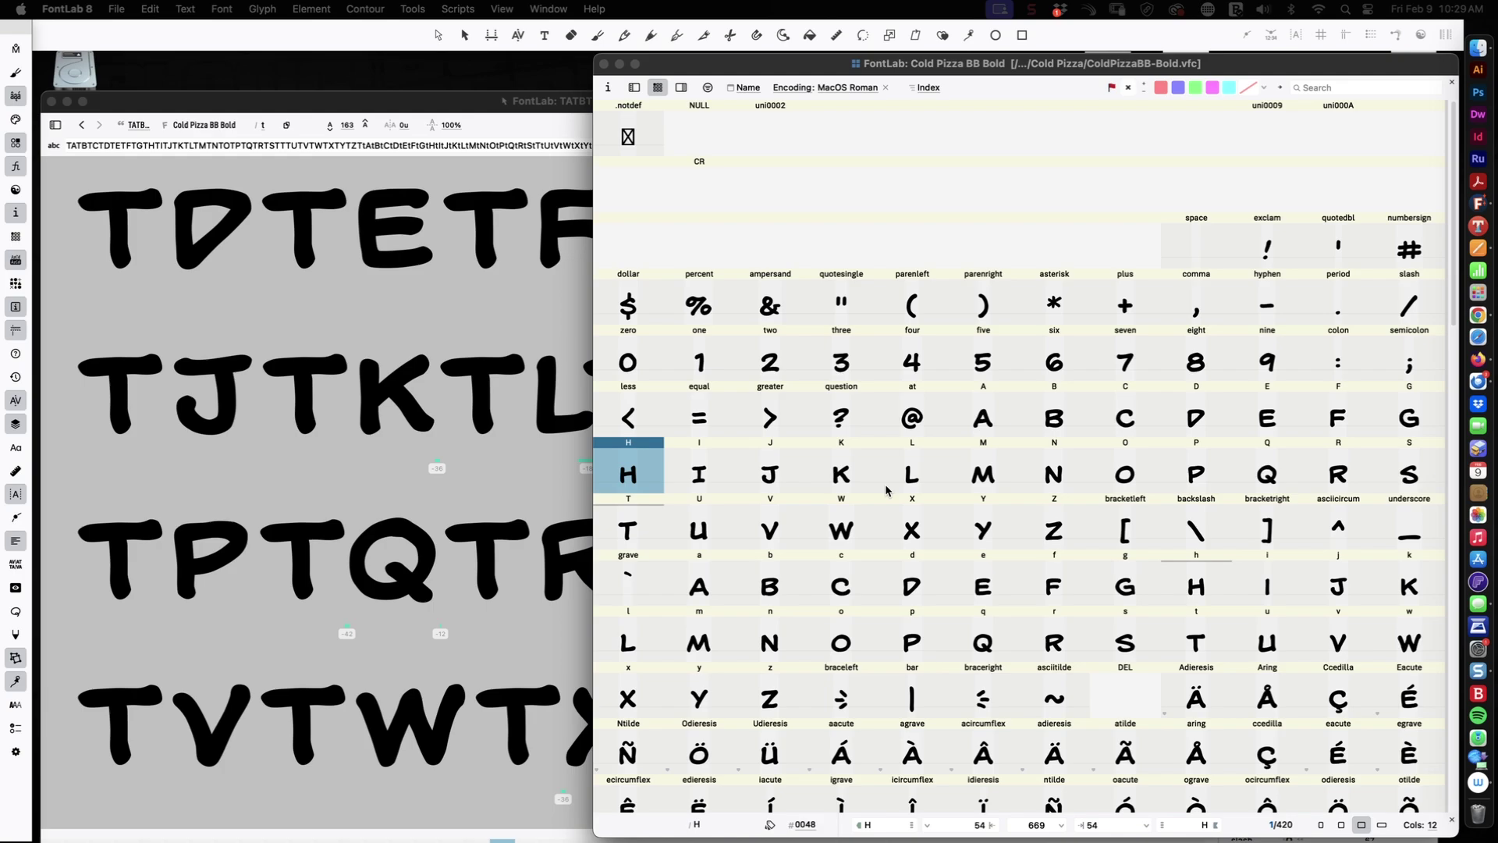
scroll(959, 508, down, 15)
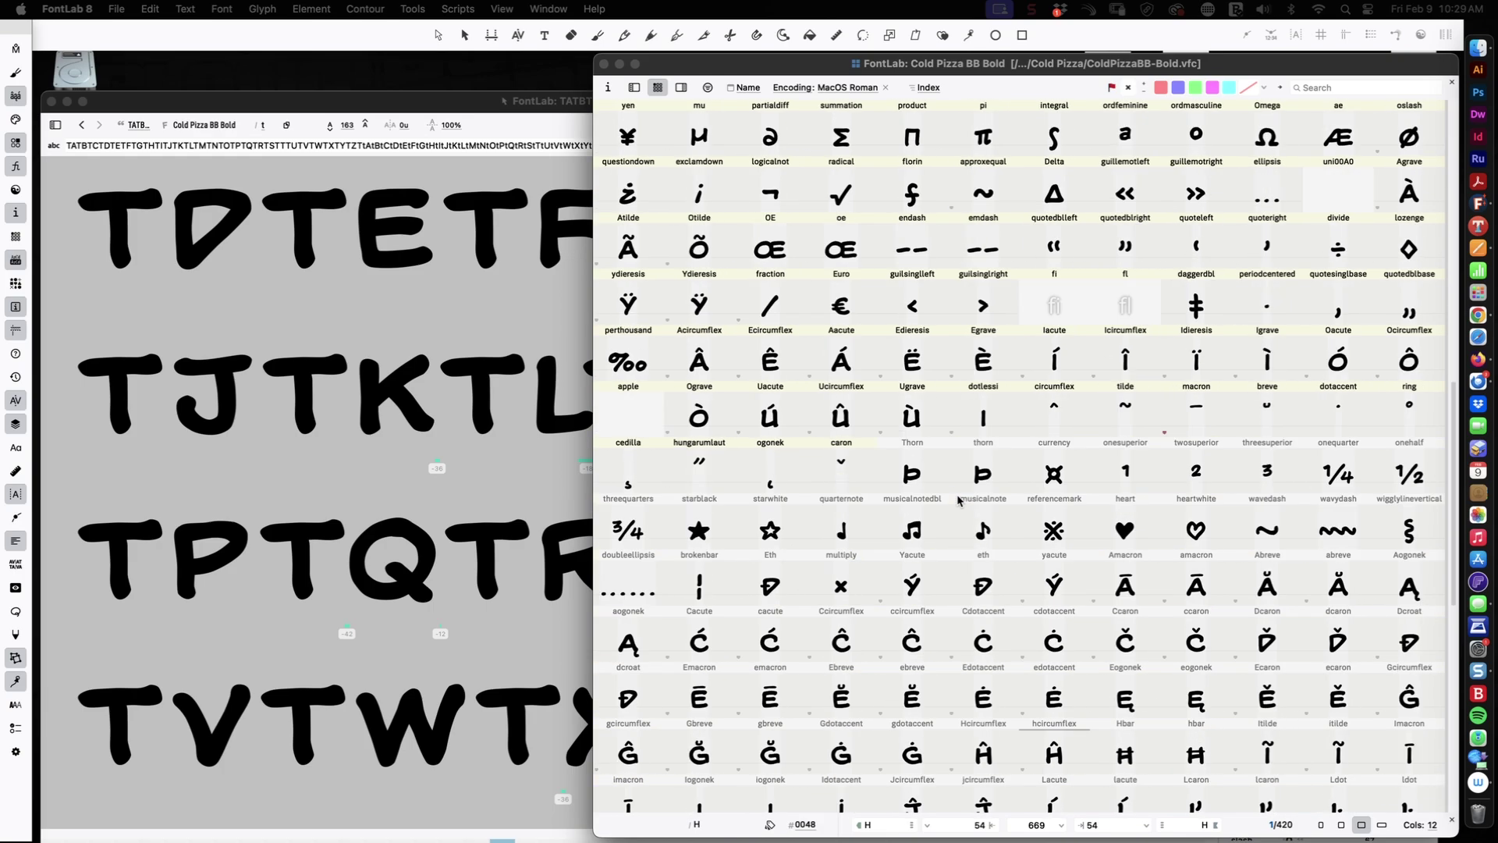
scroll(959, 499, up, 15)
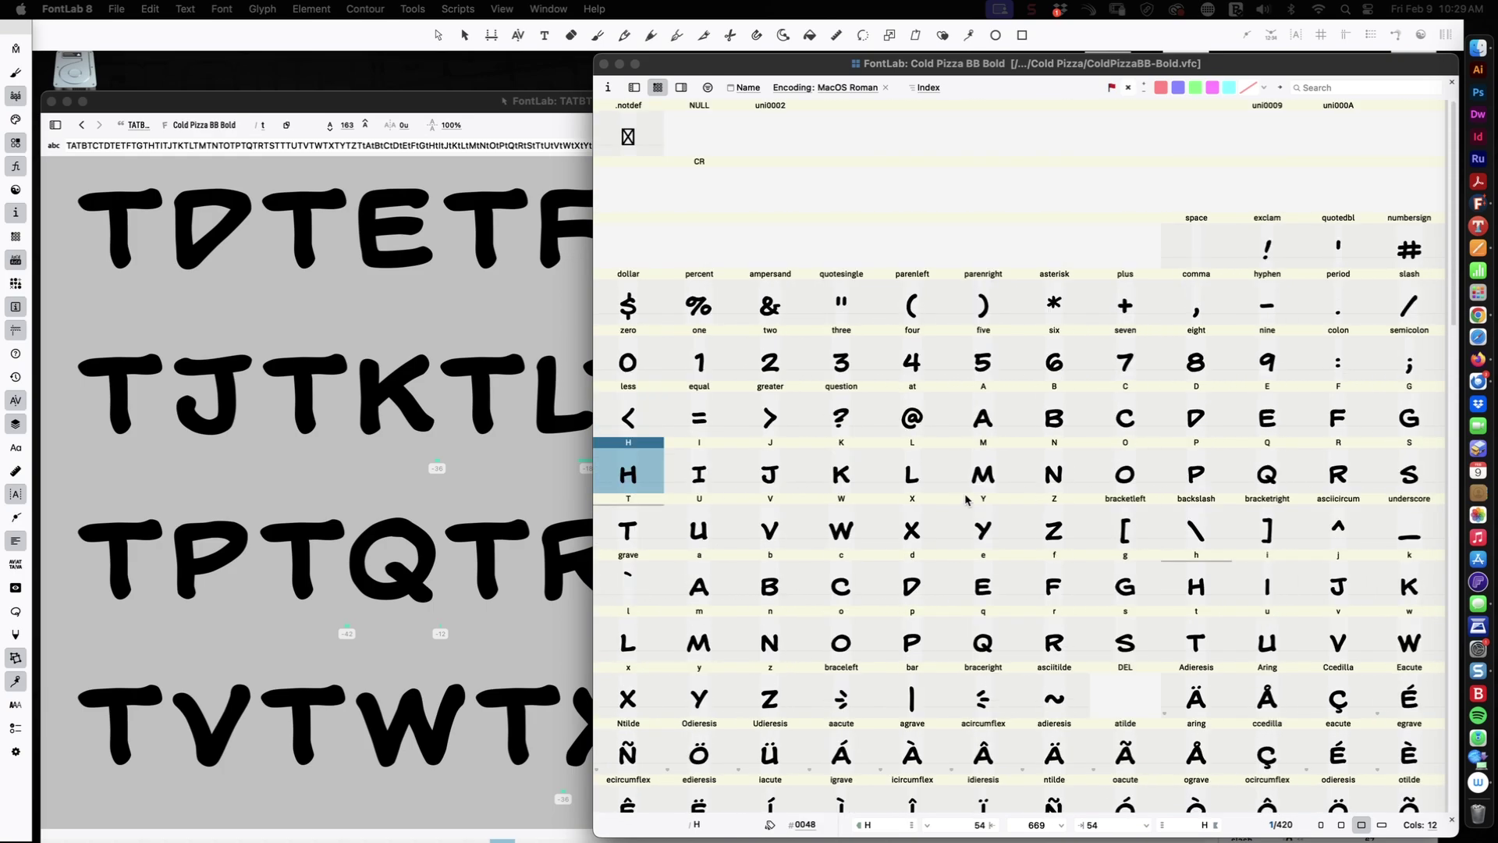